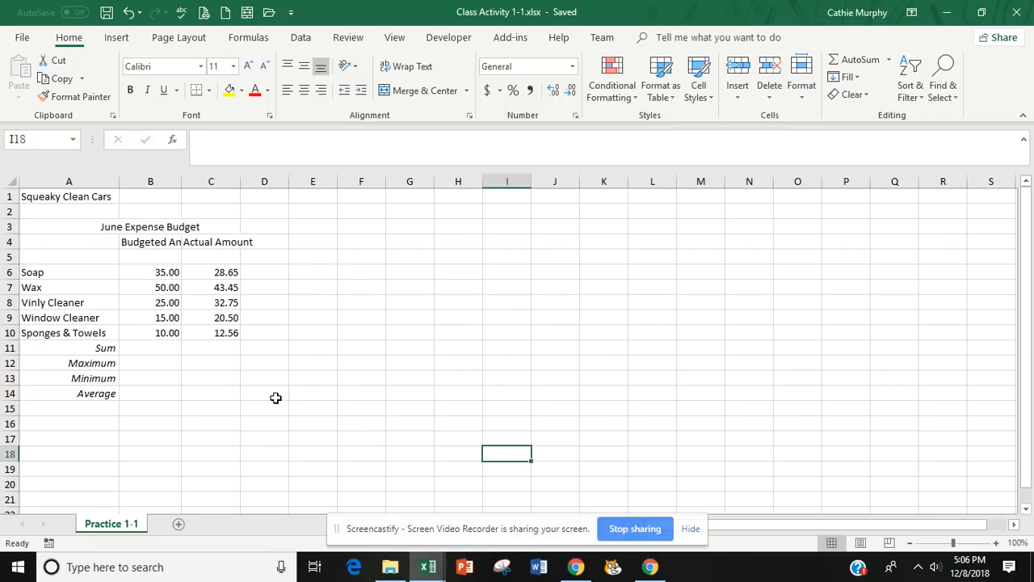
Merge and center the title Squeaky Clean Cars across cells A1:D1.
{"action": "left_click", "coordinate": [68, 197]}
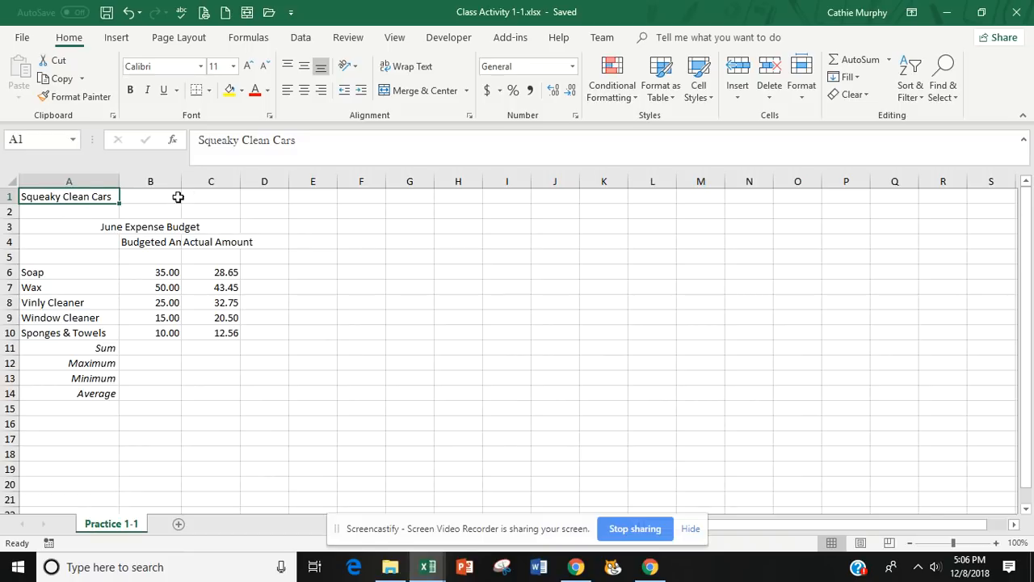
{"action": "left_click", "coordinate": [269, 195]}
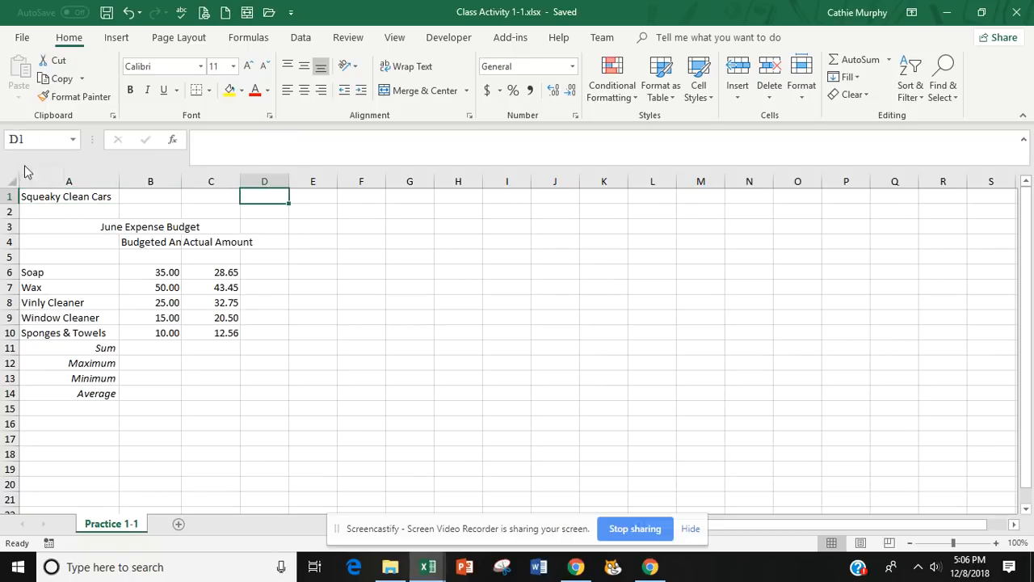
{"action": "left_click", "coordinate": [45, 199]}
{"action": "left_click", "coordinate": [58, 241]}
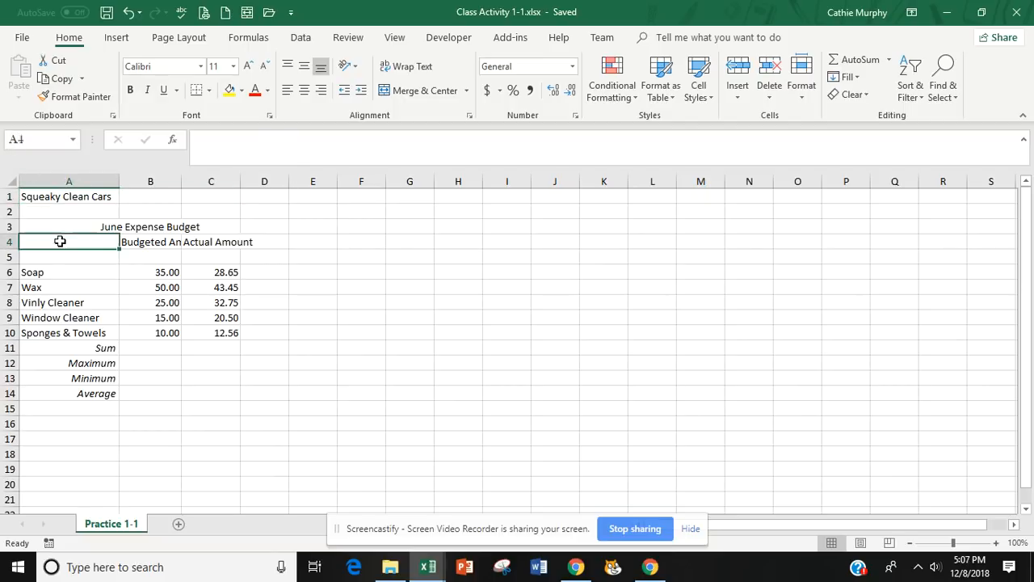
{"action": "left_click", "coordinate": [68, 195]}
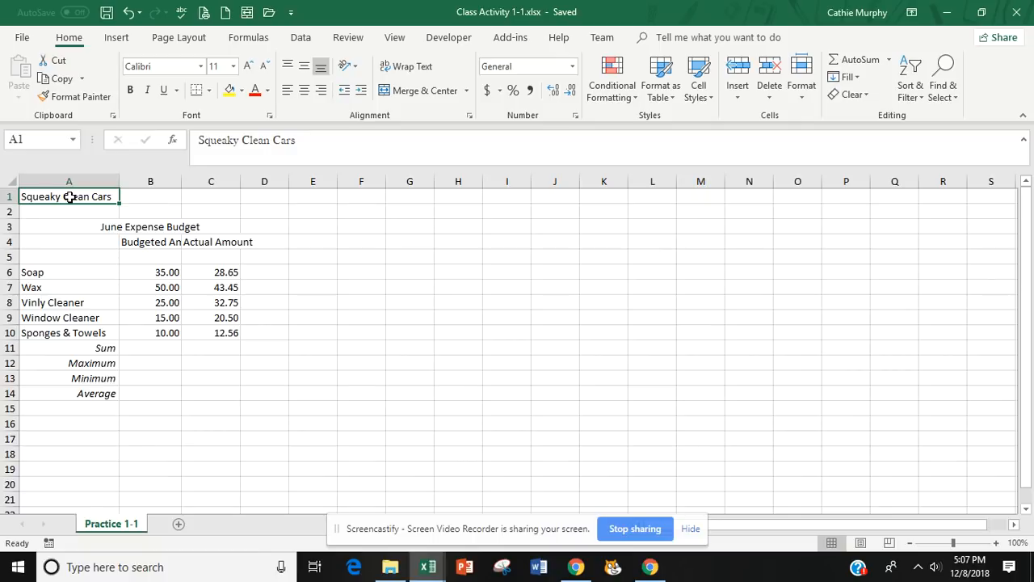
{"action": "left_click_drag", "start_coordinate": [71, 196], "coordinate": [255, 193]}
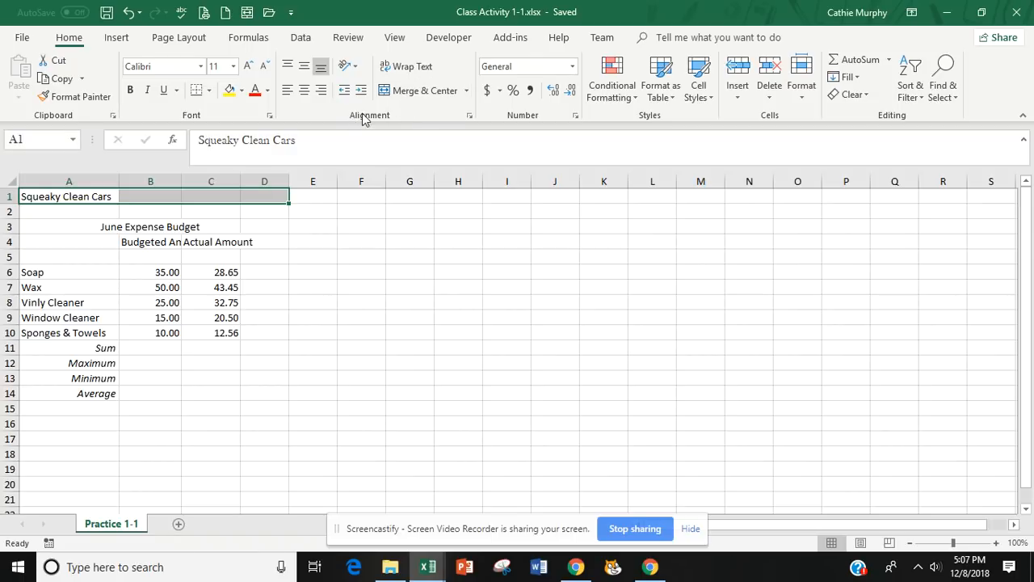
{"action": "left_click", "coordinate": [418, 90]}
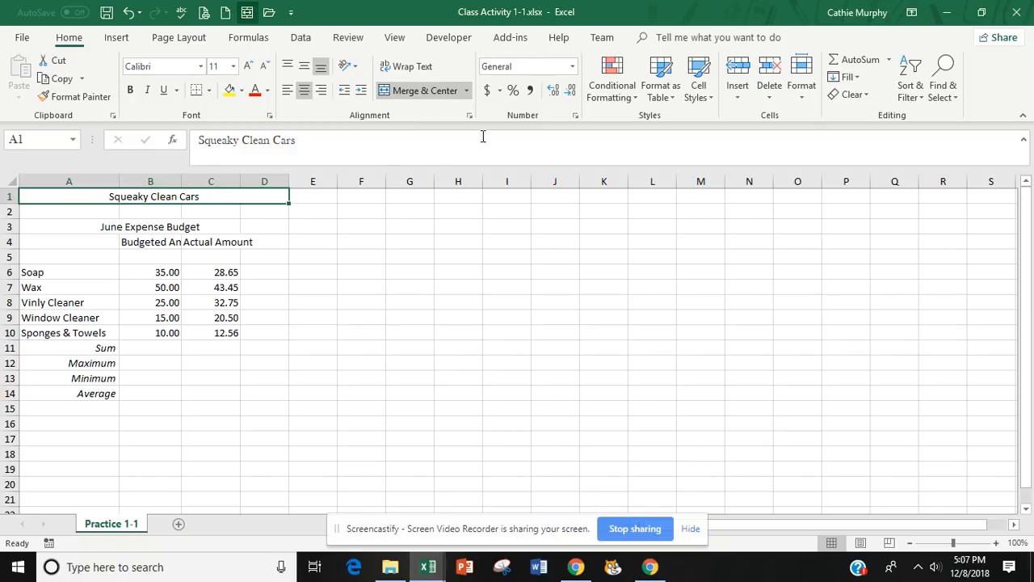
Unmerge the title cells A1:D1, and merge and center them again.
{"action": "left_click", "coordinate": [467, 91]}
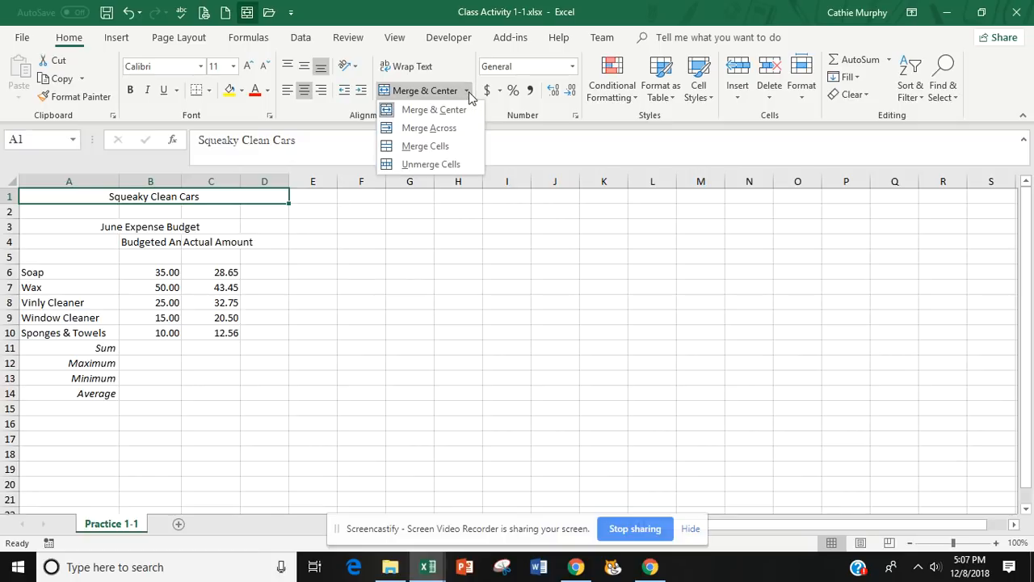
{"action": "left_click", "coordinate": [430, 164]}
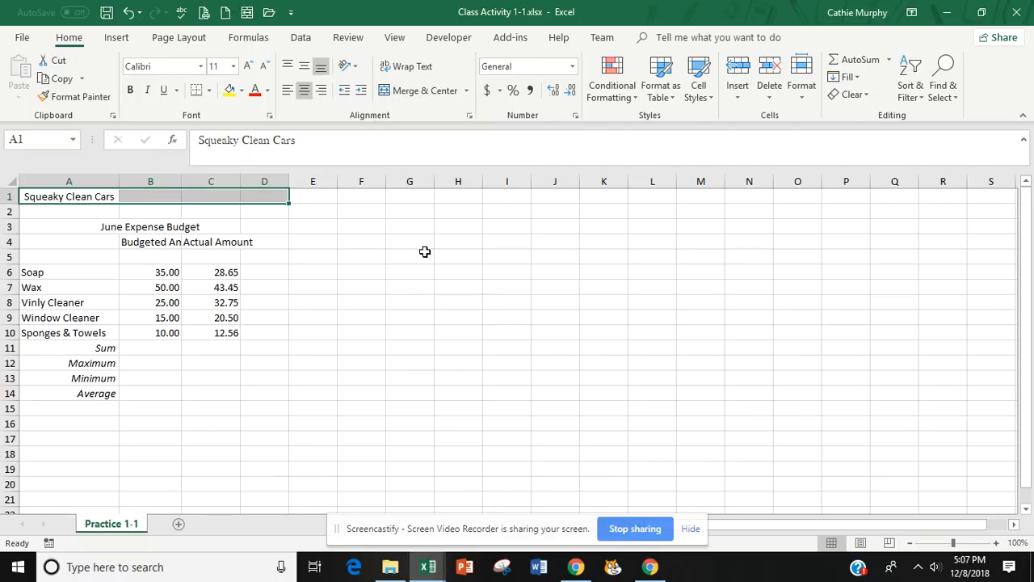
{"action": "left_click", "coordinate": [467, 90]}
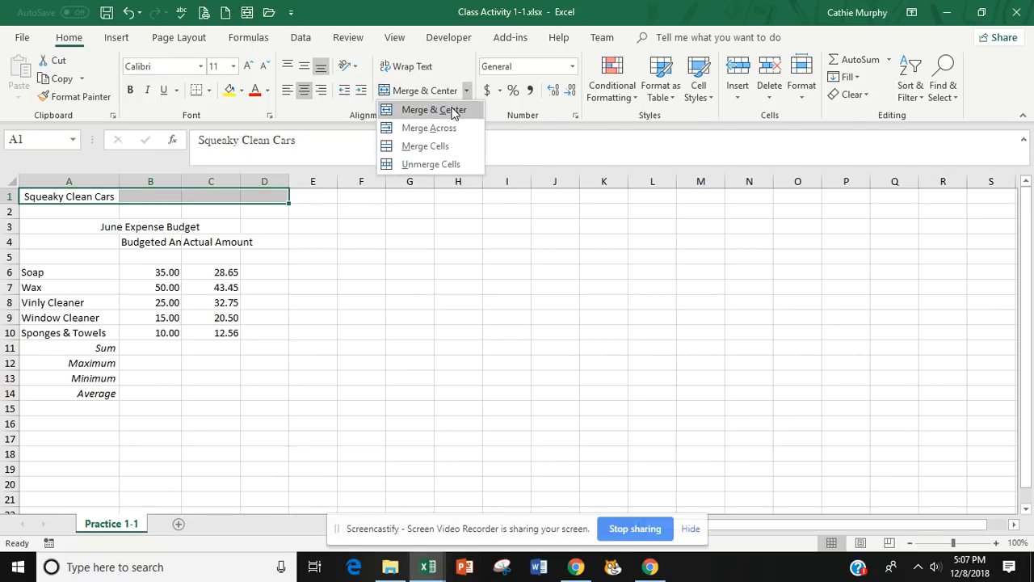
{"action": "left_click", "coordinate": [451, 107]}
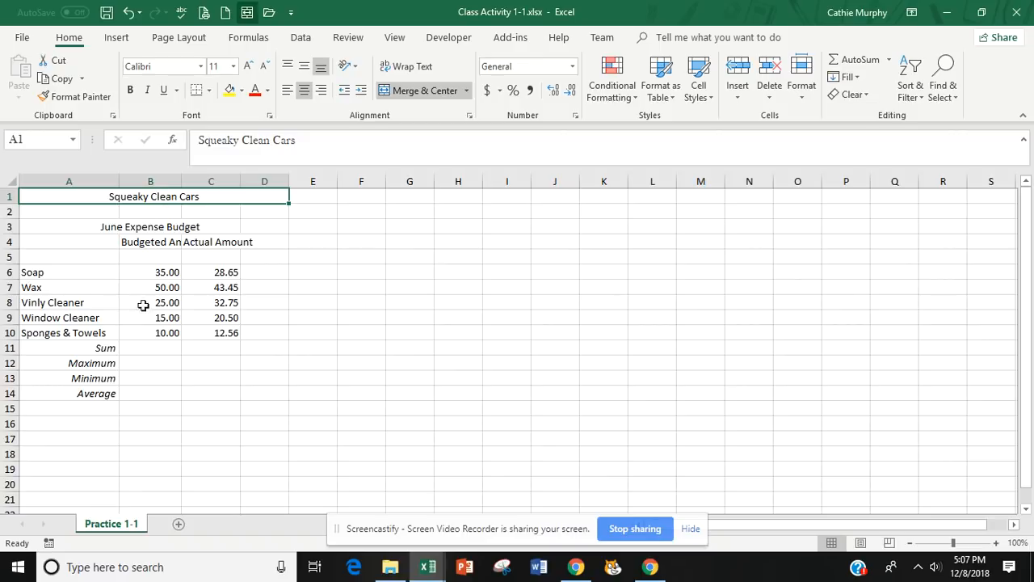
{"action": "left_click", "coordinate": [274, 257]}
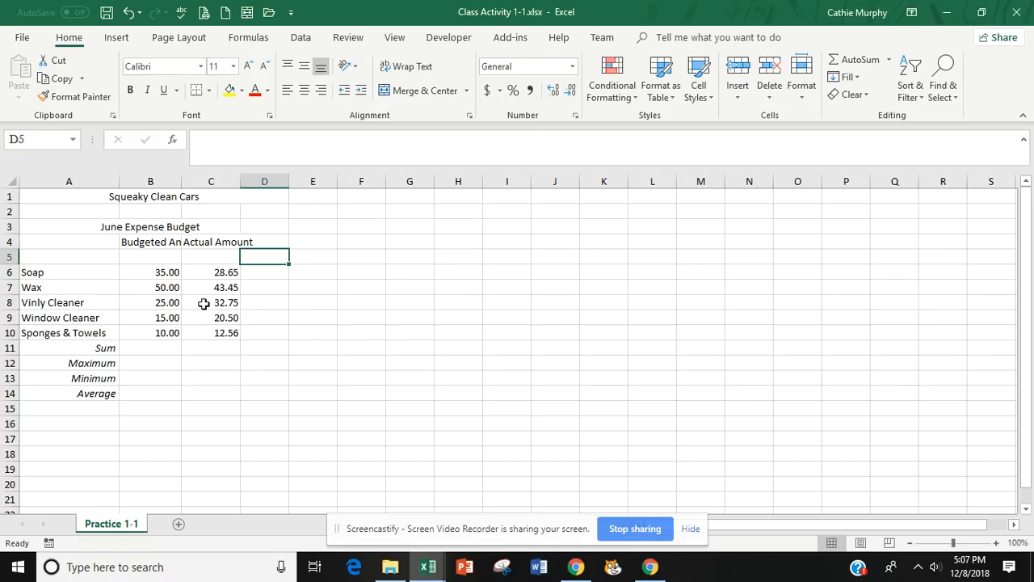
Set the font of the entire worksheet to Arial, size 12.
{"action": "left_click", "coordinate": [165, 66]}
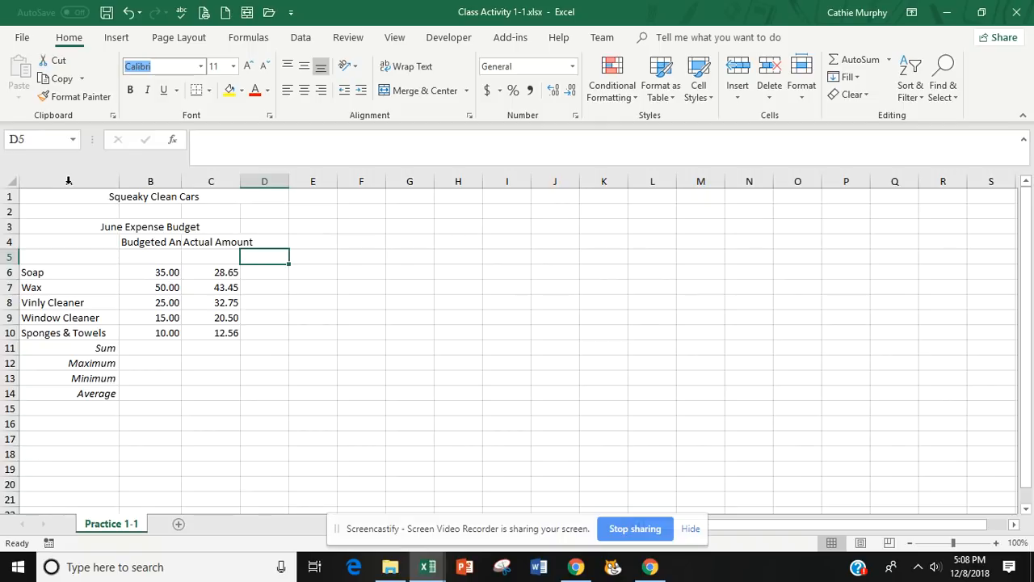
{"action": "left_click", "coordinate": [12, 181]}
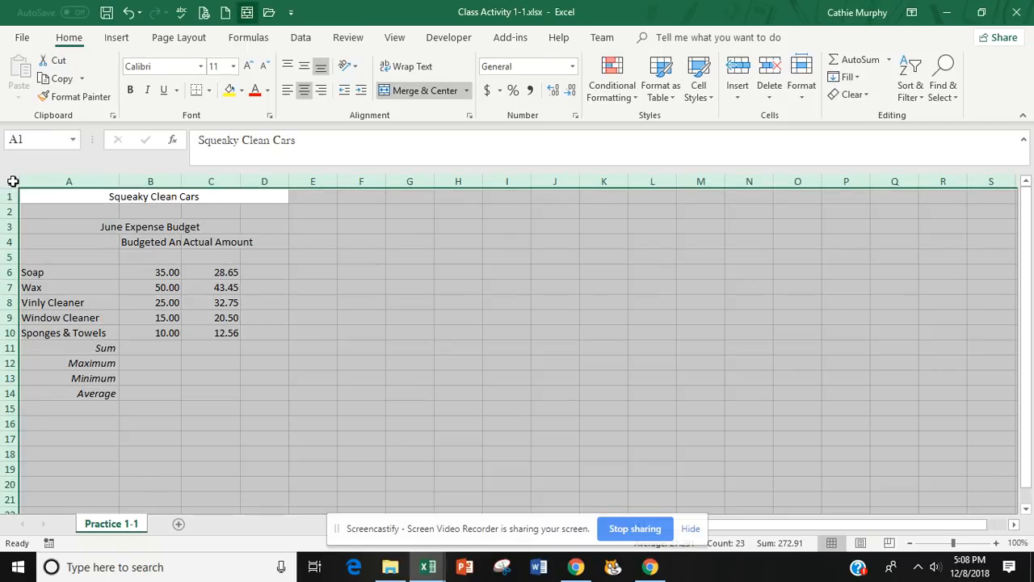
{"action": "left_click", "coordinate": [201, 71]}
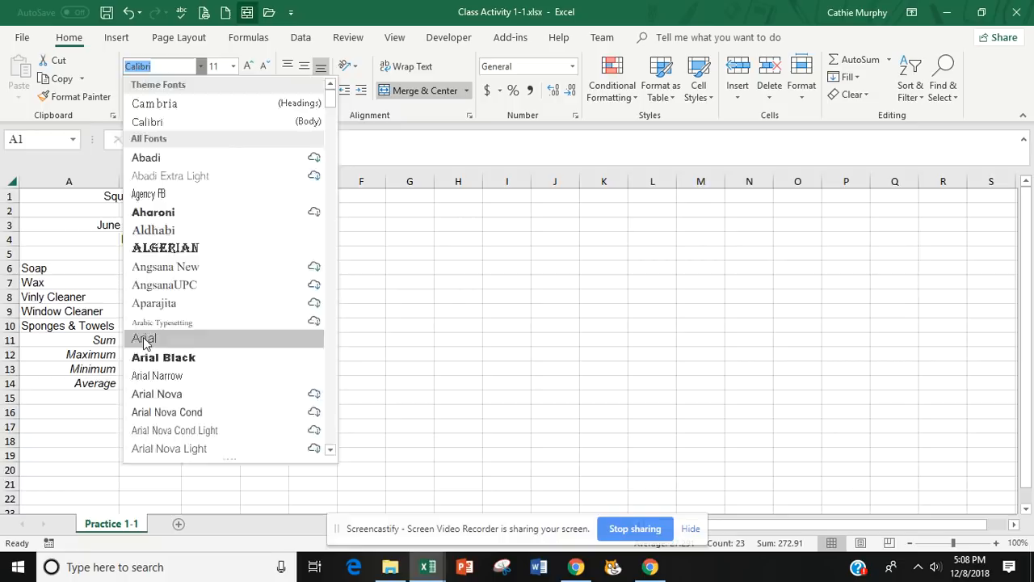
{"action": "left_click", "coordinate": [146, 339]}
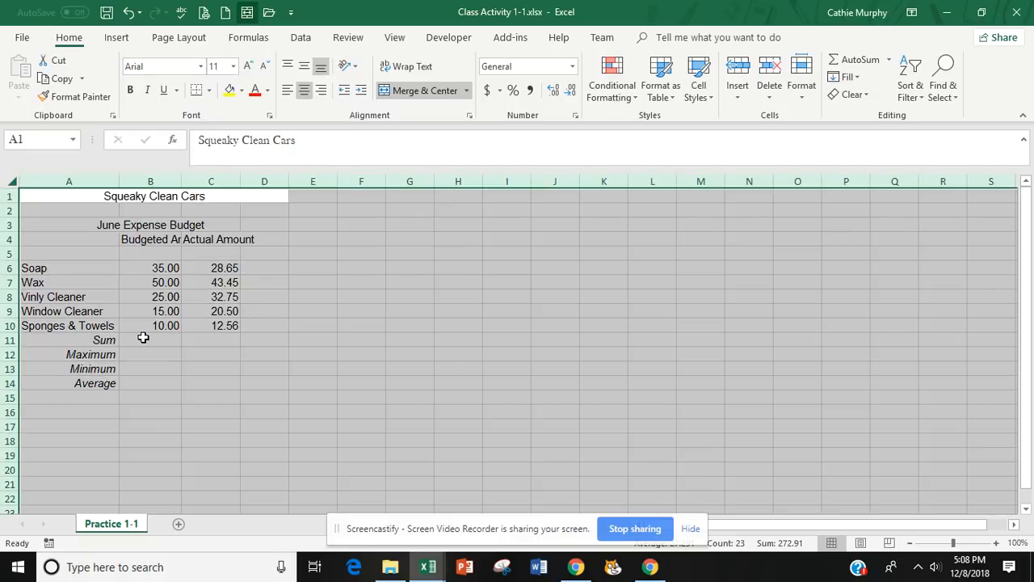
{"action": "left_click", "coordinate": [233, 67]}
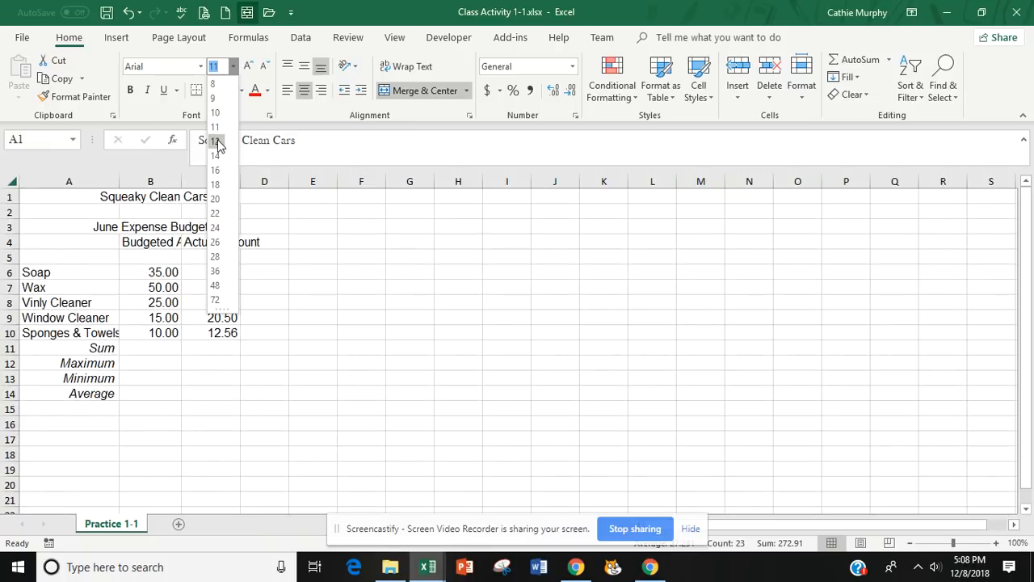
{"action": "left_click", "coordinate": [216, 141]}
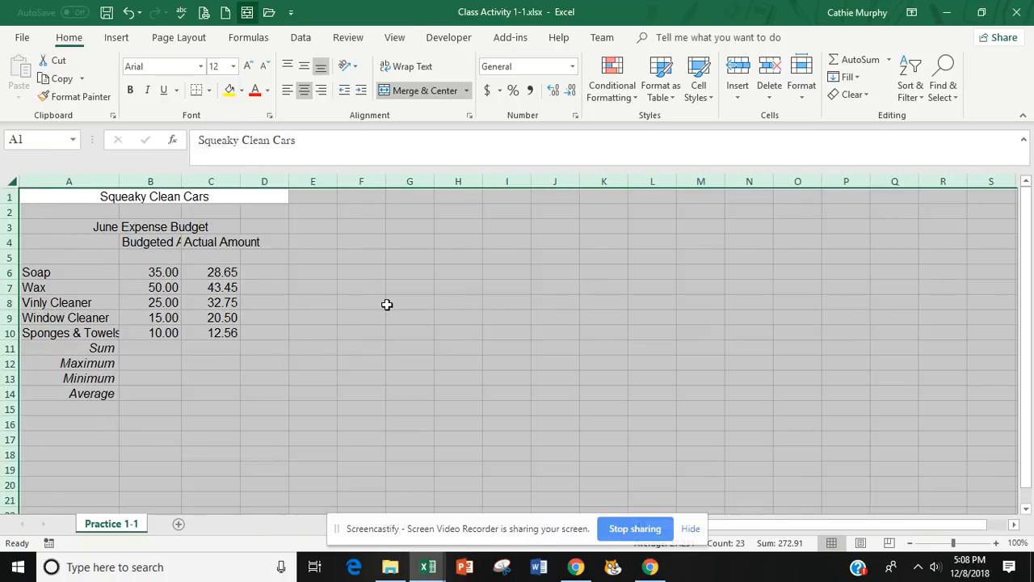
{"action": "left_click", "coordinate": [512, 349]}
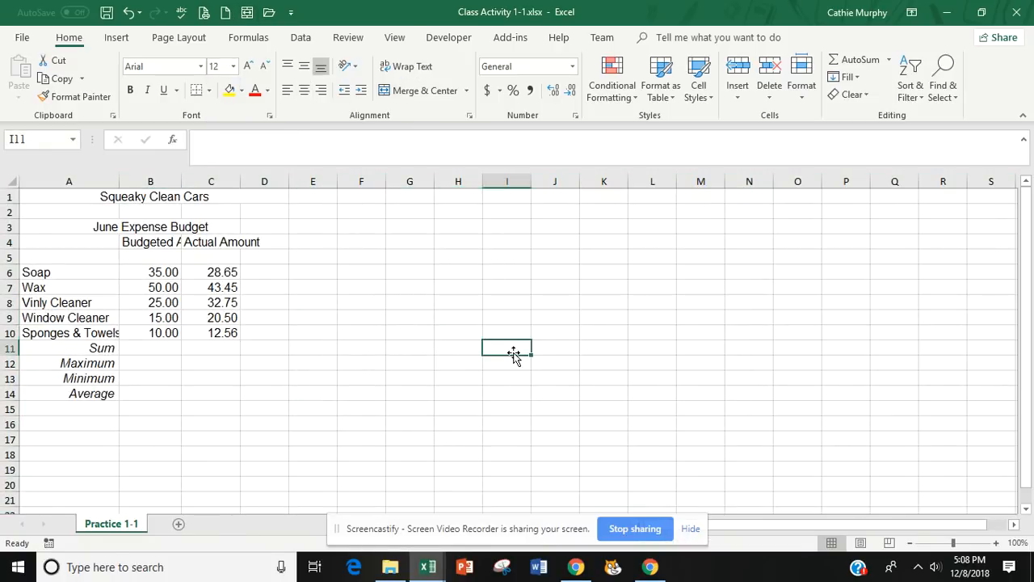
{"action": "left_click", "coordinate": [663, 275]}
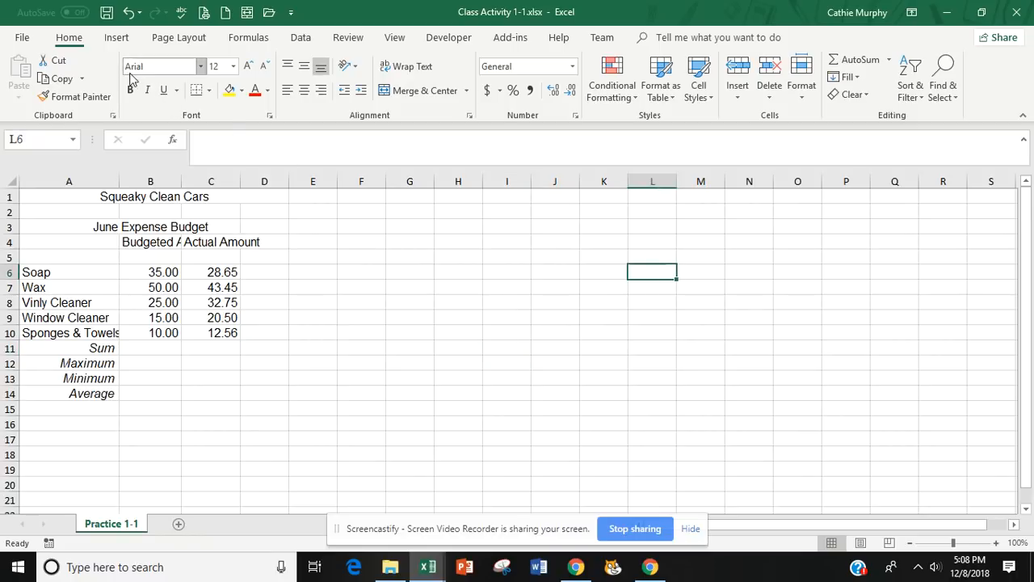
{"action": "left_click", "coordinate": [331, 278]}
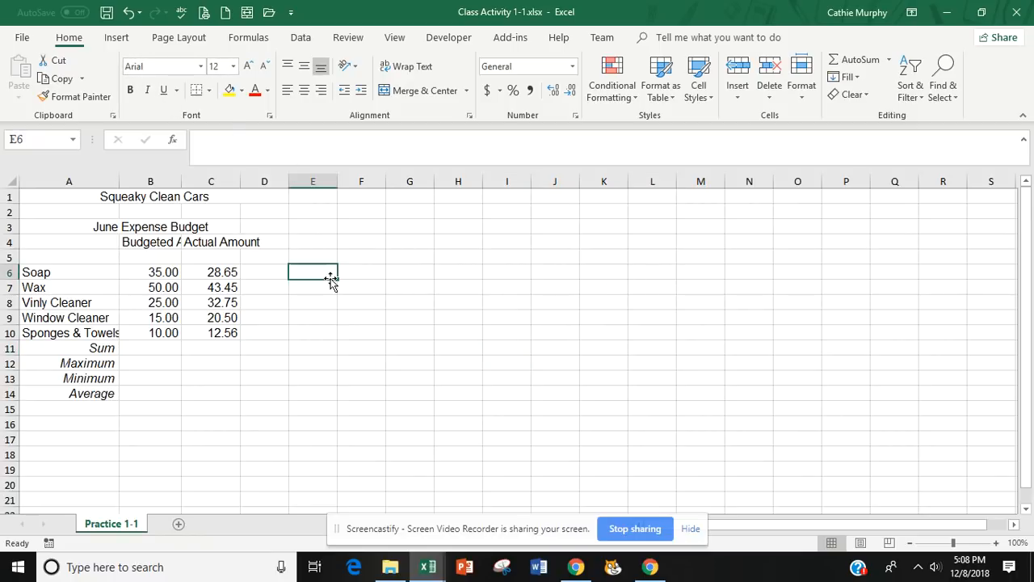
Set the title in A1 to font size 14 and color its text dark aqua from the theme colors.
{"action": "left_click", "coordinate": [167, 194]}
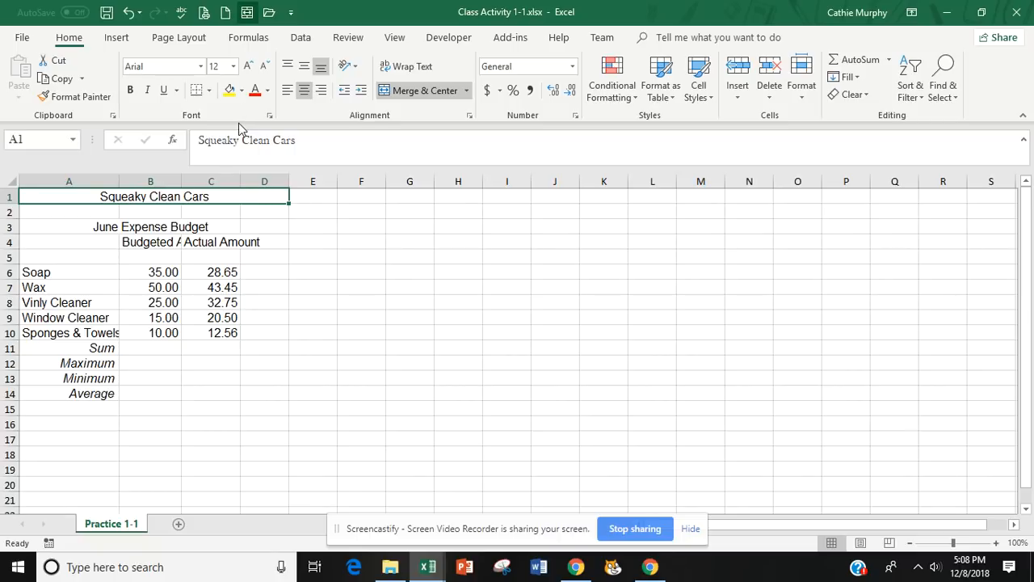
{"action": "left_click", "coordinate": [233, 68]}
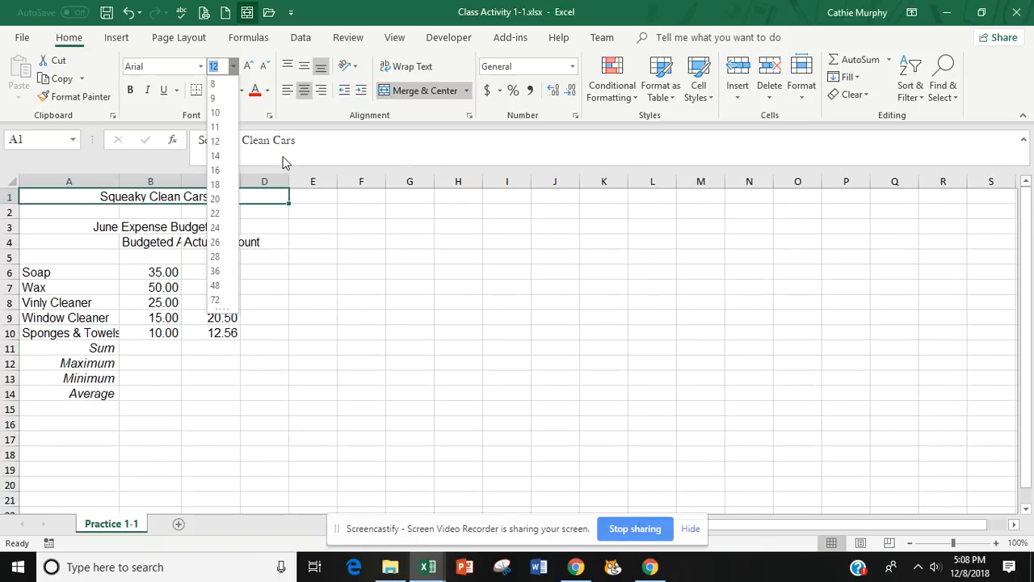
{"action": "left_click", "coordinate": [250, 68]}
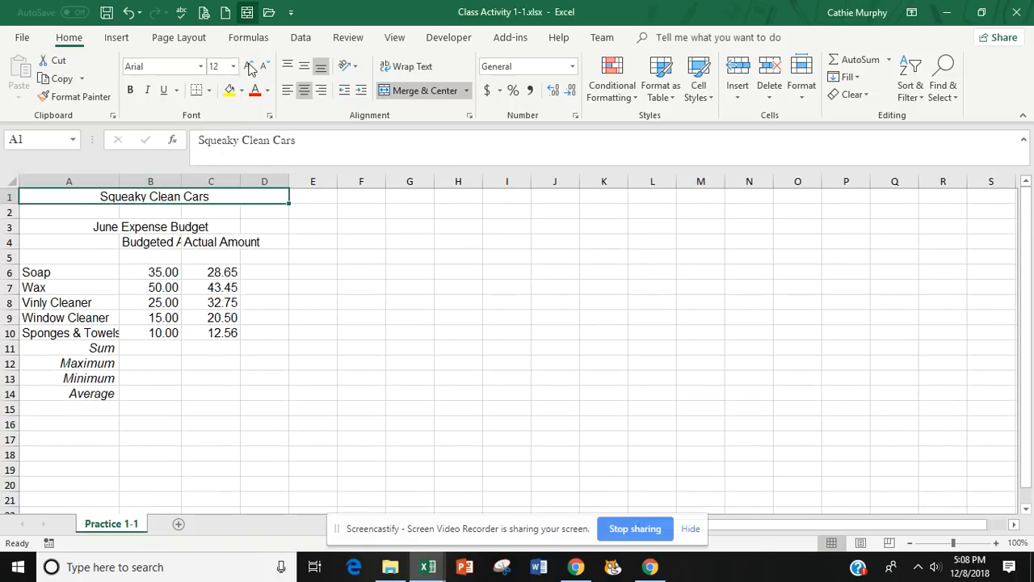
{"action": "left_click", "coordinate": [250, 68]}
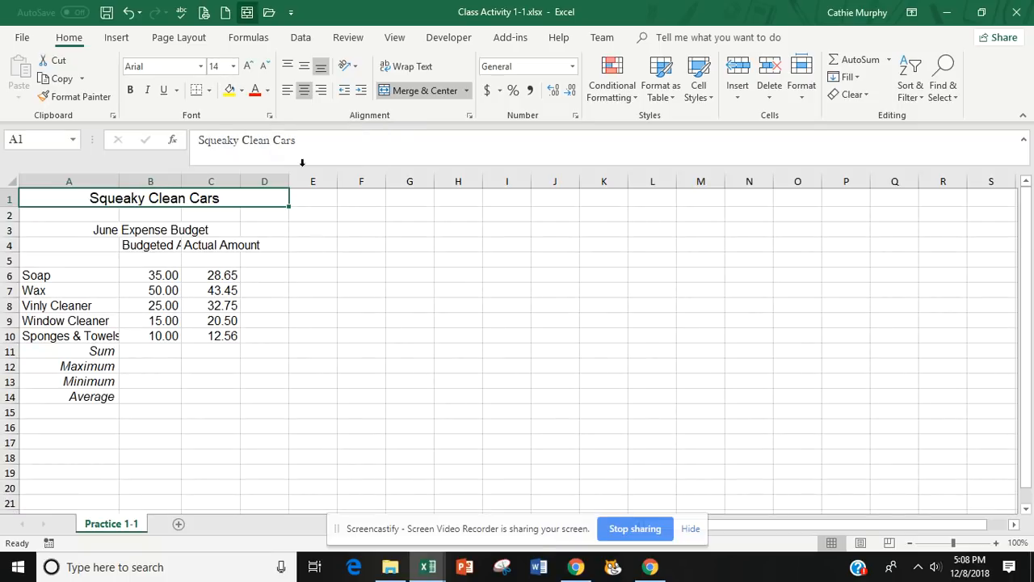
{"action": "left_click", "coordinate": [268, 91]}
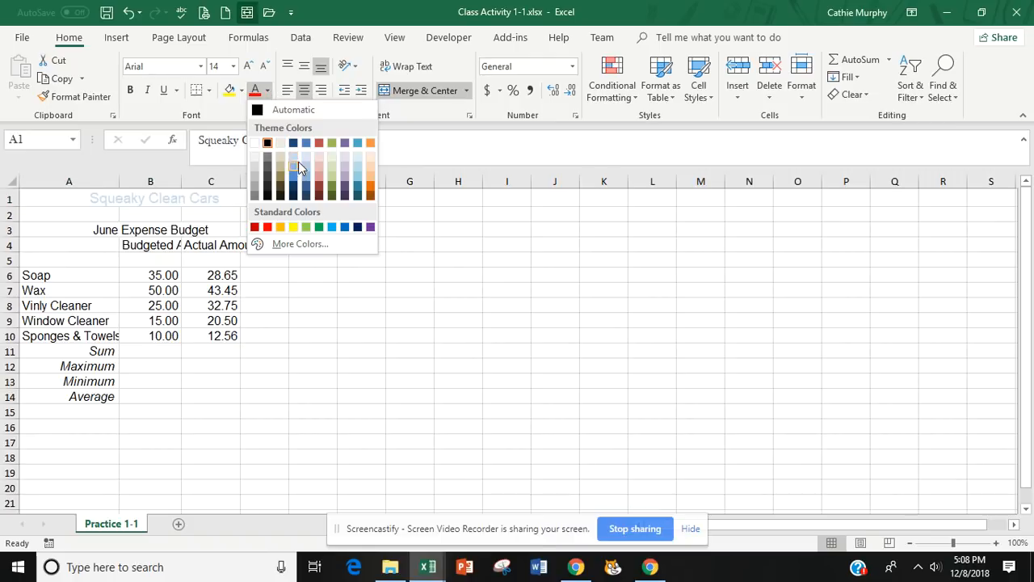
{"action": "left_click", "coordinate": [357, 188]}
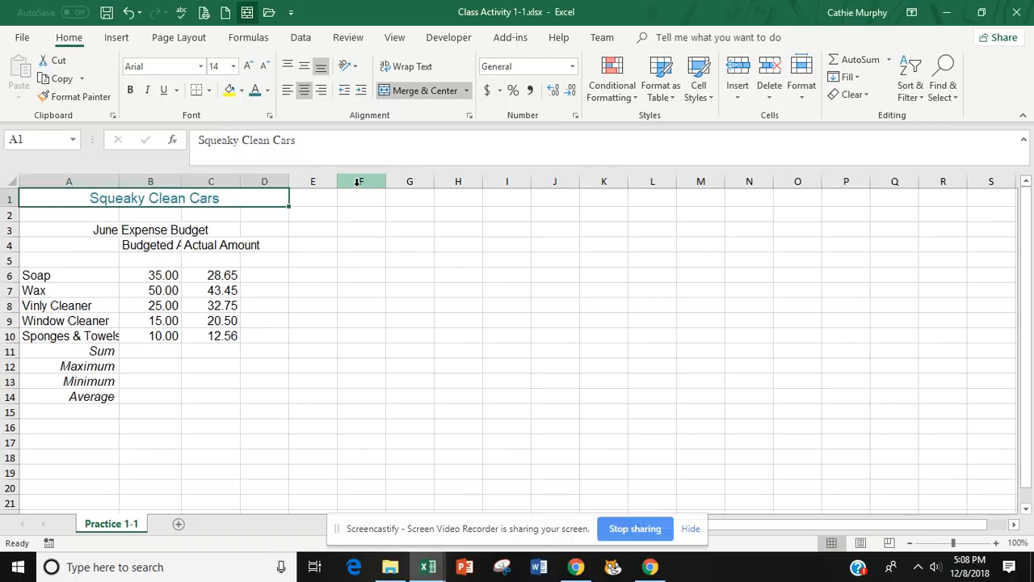
Make the Squeaky Clean Cars title bold and align it left within its merged cell.
{"action": "left_click", "coordinate": [131, 89]}
{"action": "left_click", "coordinate": [131, 89]}
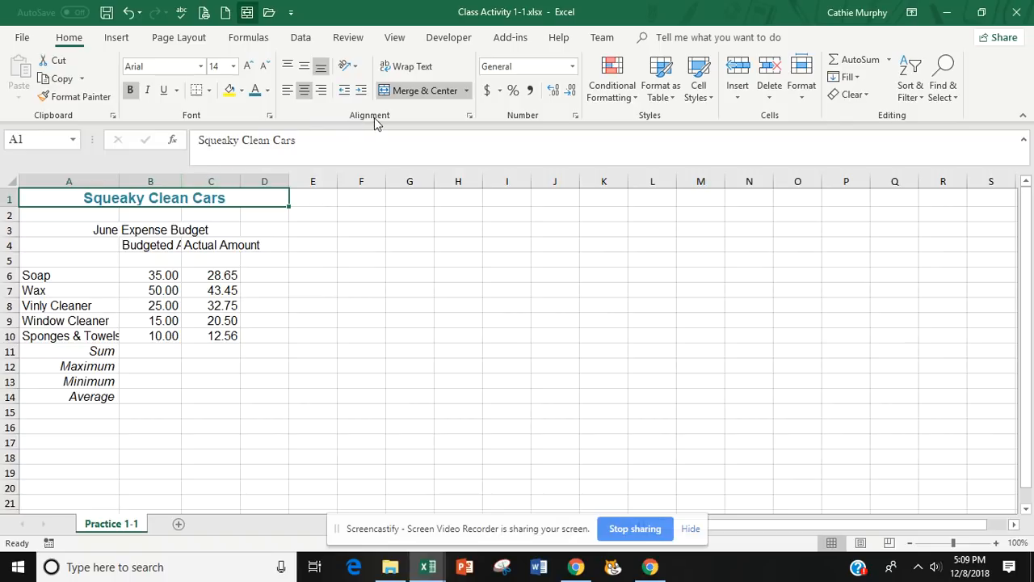
{"action": "left_click", "coordinate": [287, 96]}
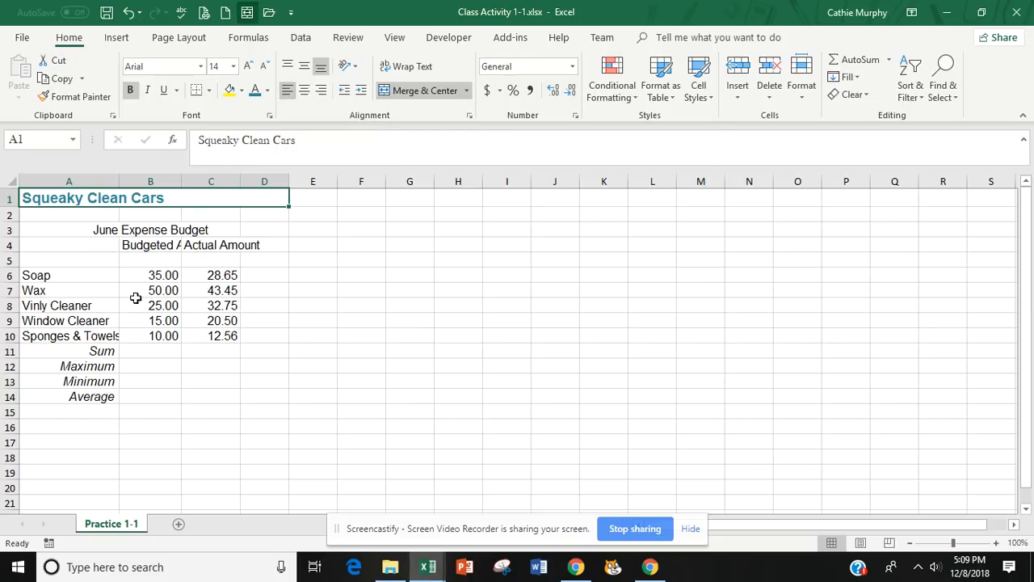
{"action": "left_click", "coordinate": [327, 307]}
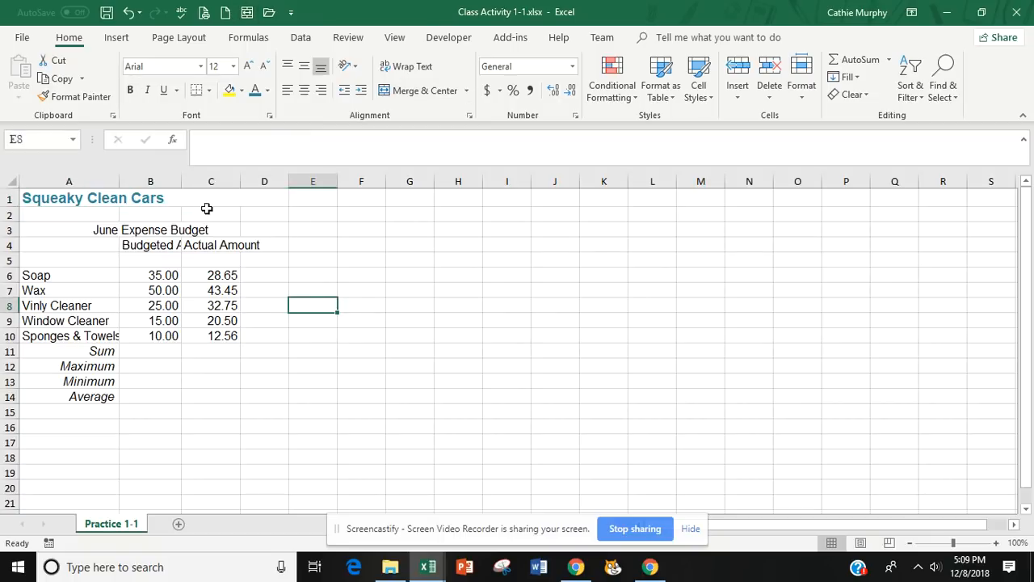
{"action": "left_click", "coordinate": [74, 195]}
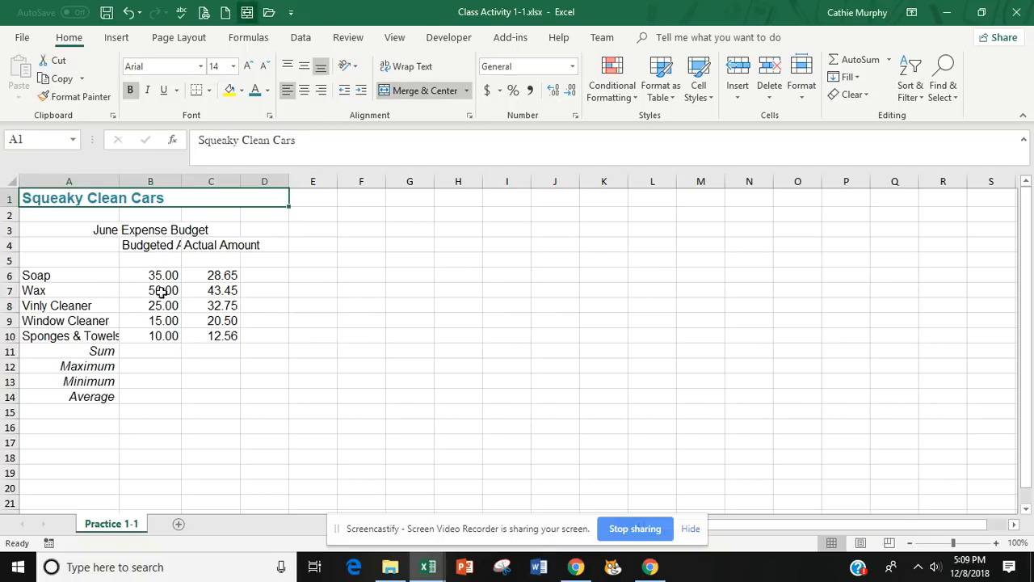
Check which cell in row 3 holds the June Expense Budget text.
{"action": "left_click", "coordinate": [81, 230]}
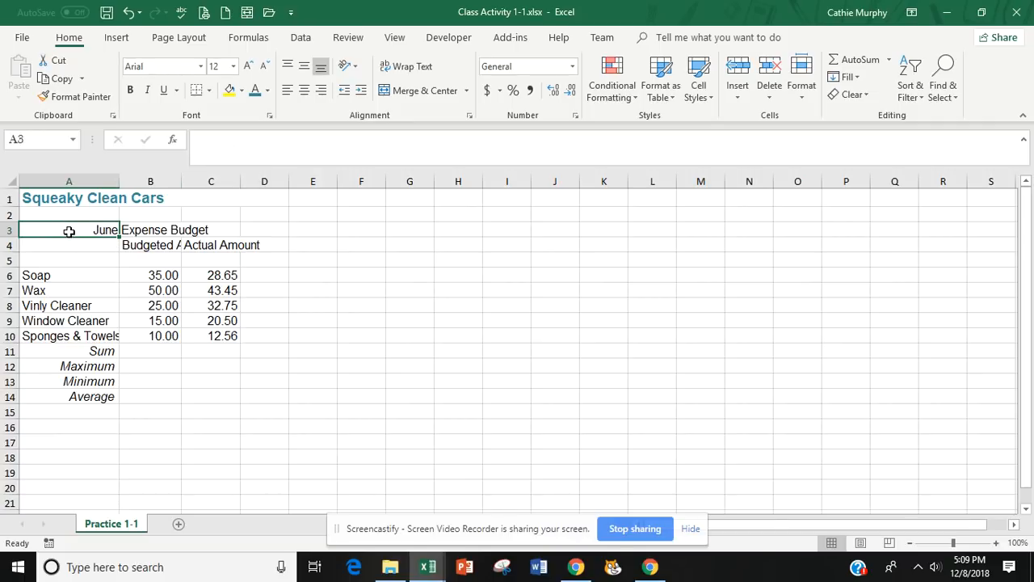
{"action": "left_click", "coordinate": [207, 135]}
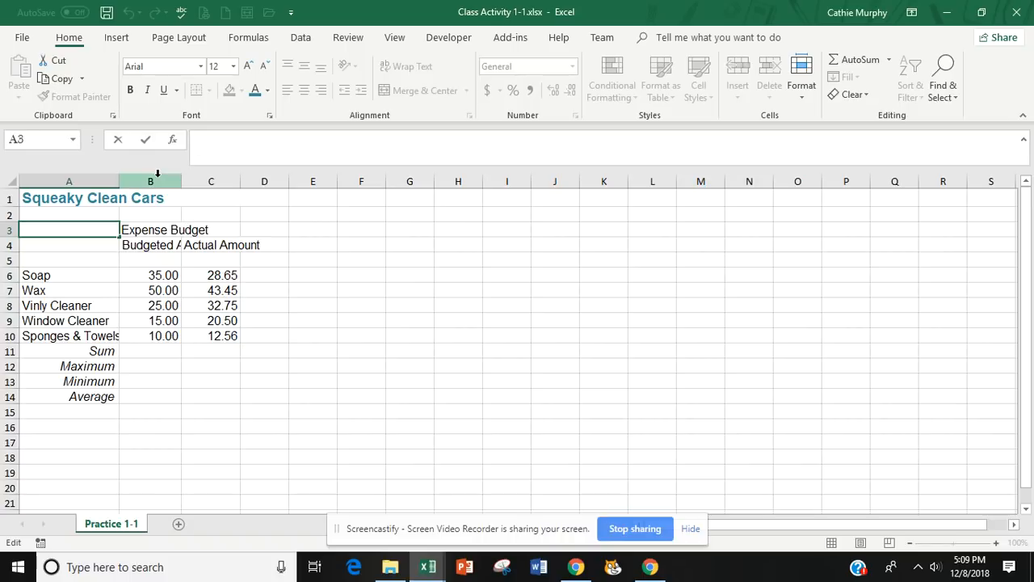
{"action": "left_click", "coordinate": [158, 229]}
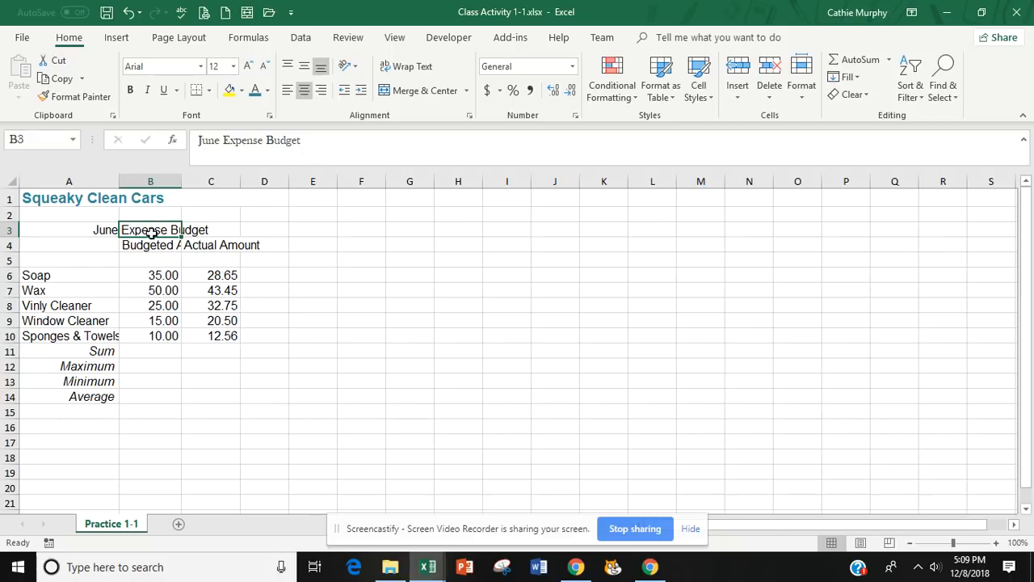
{"action": "left_click", "coordinate": [225, 231]}
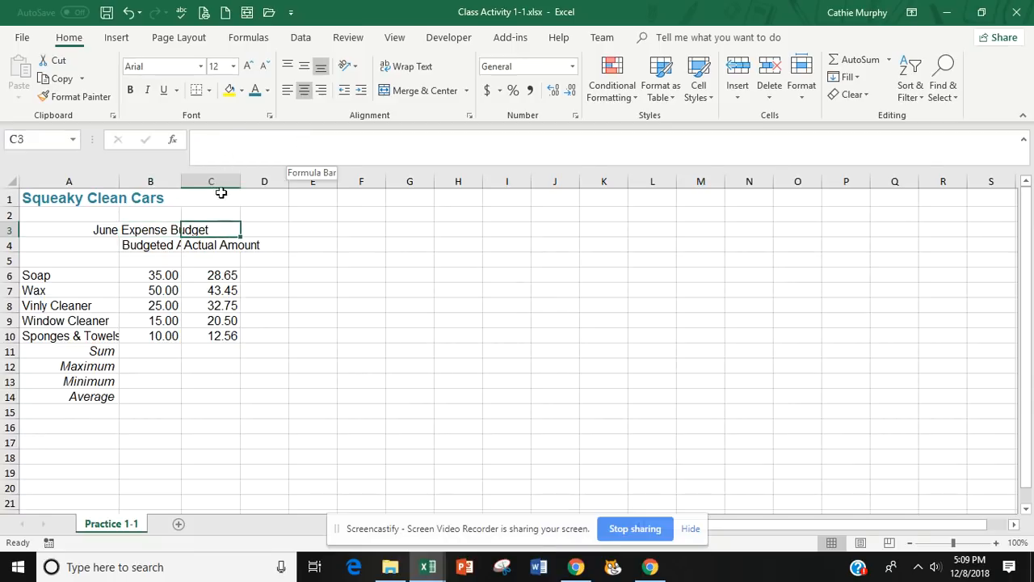
{"action": "left_click", "coordinate": [155, 232]}
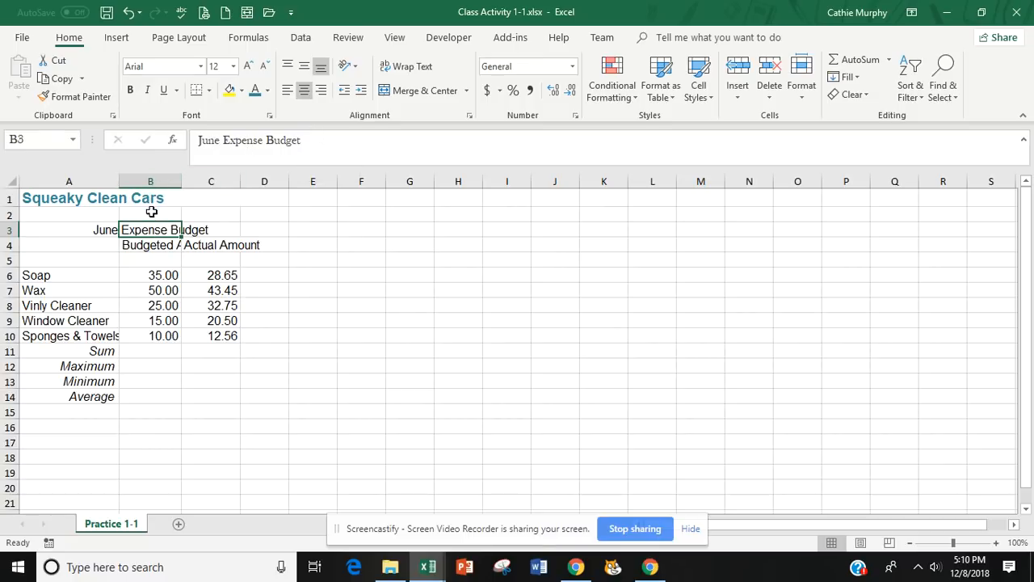
Merge and center the June Expense Budget heading across B3:C3.
{"action": "left_click", "coordinate": [99, 228]}
{"action": "left_click", "coordinate": [226, 231]}
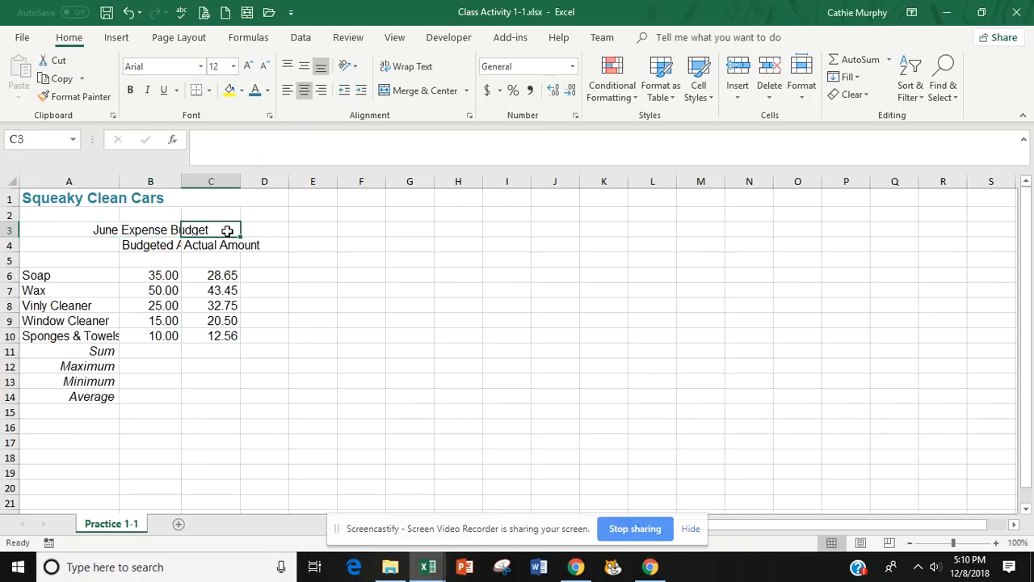
{"action": "left_click", "coordinate": [136, 231]}
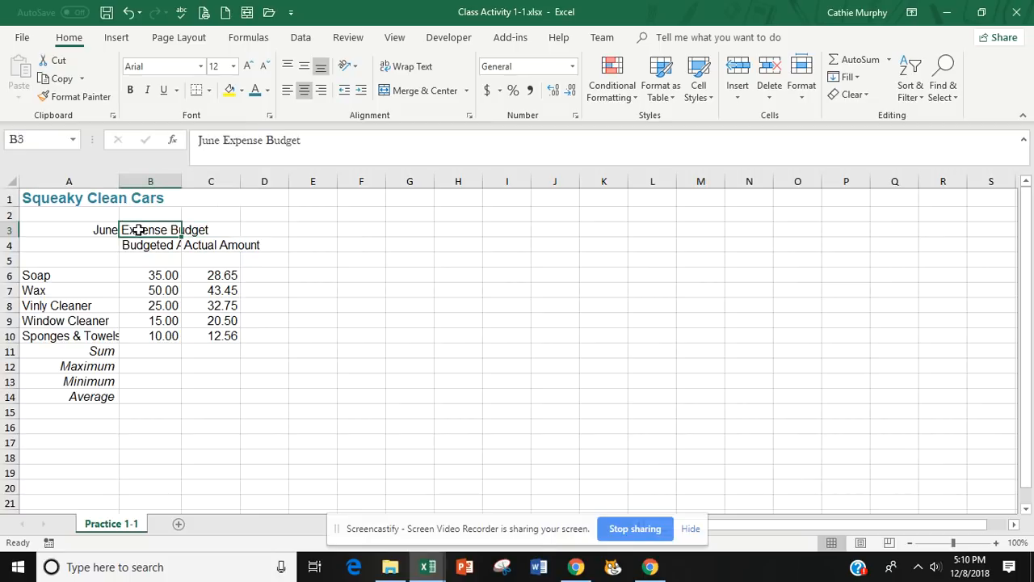
{"action": "left_click_drag", "start_coordinate": [139, 230], "coordinate": [220, 229]}
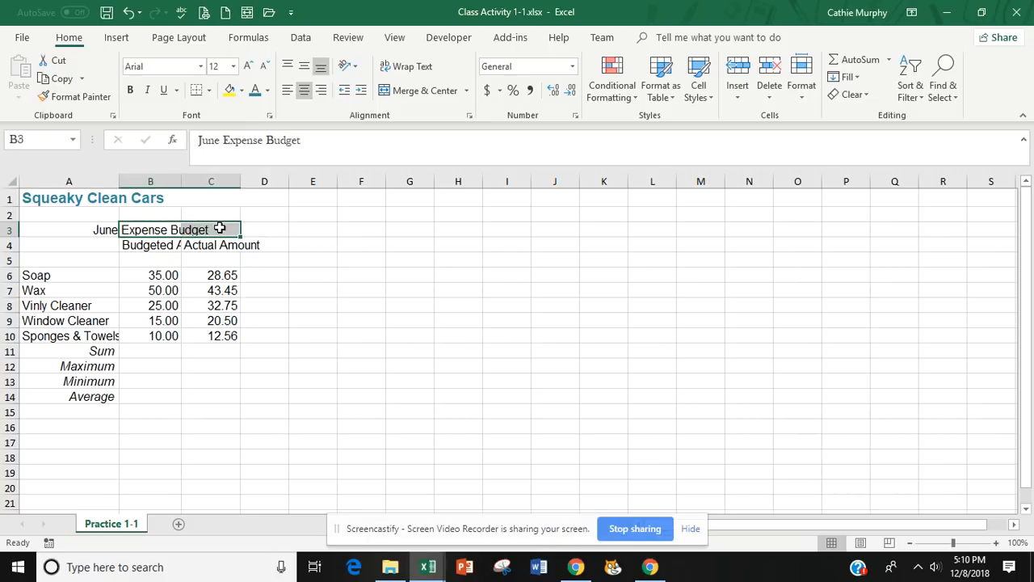
{"action": "left_click", "coordinate": [425, 90]}
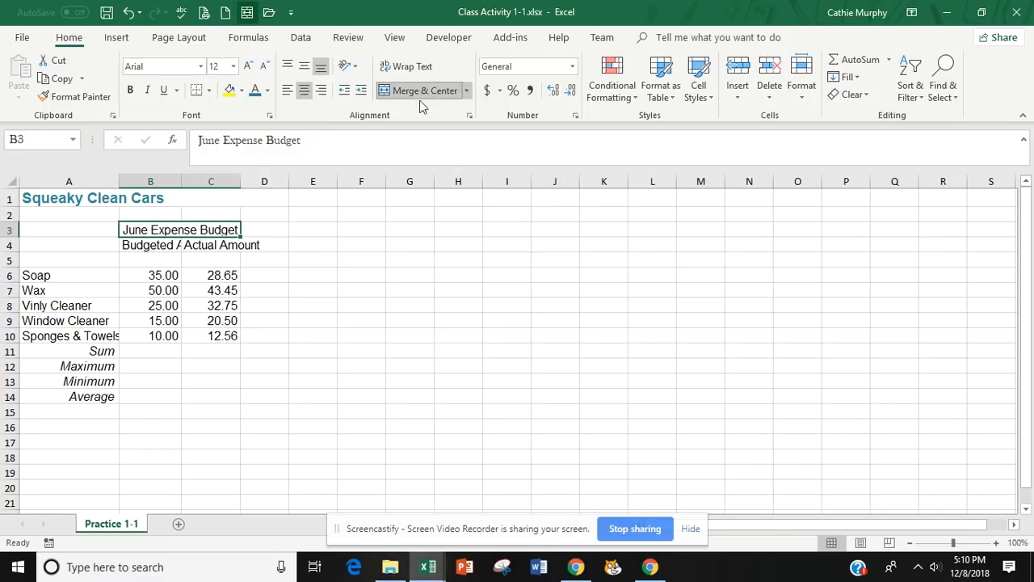
{"action": "left_click", "coordinate": [257, 376]}
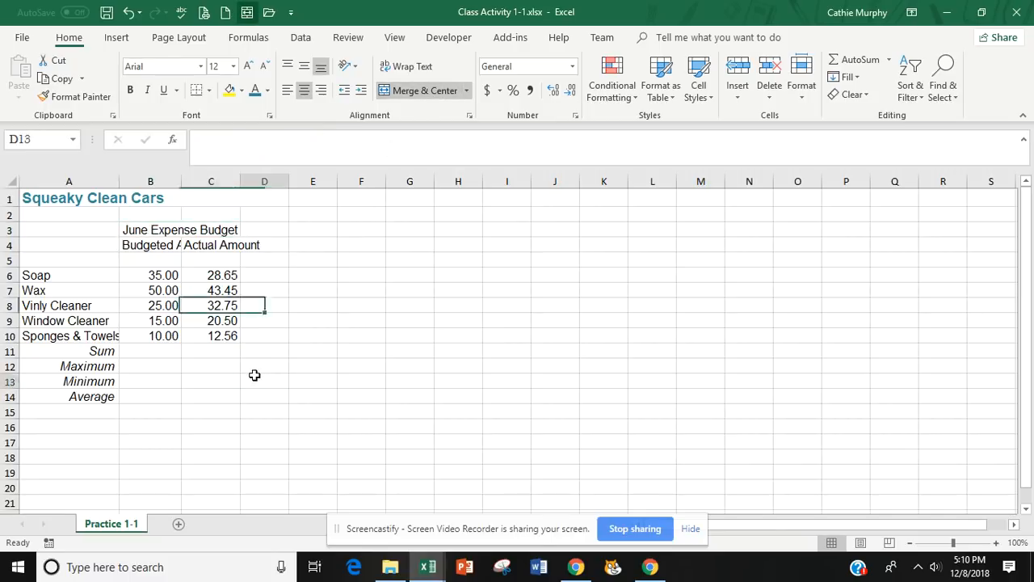
Check the contents of A3 and the merged heading cell B3 in row 3.
{"action": "left_click", "coordinate": [93, 228]}
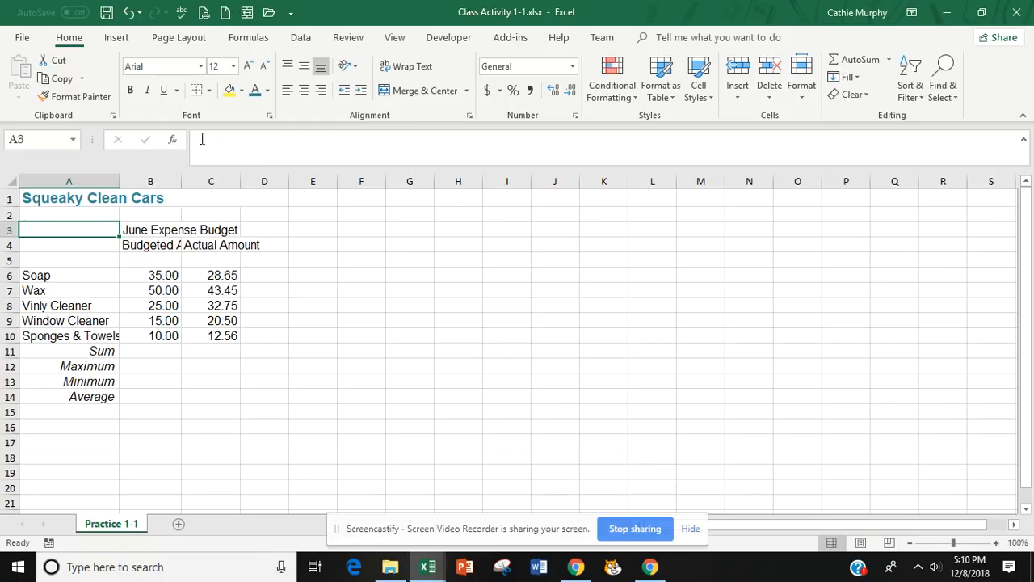
{"action": "left_click", "coordinate": [185, 228]}
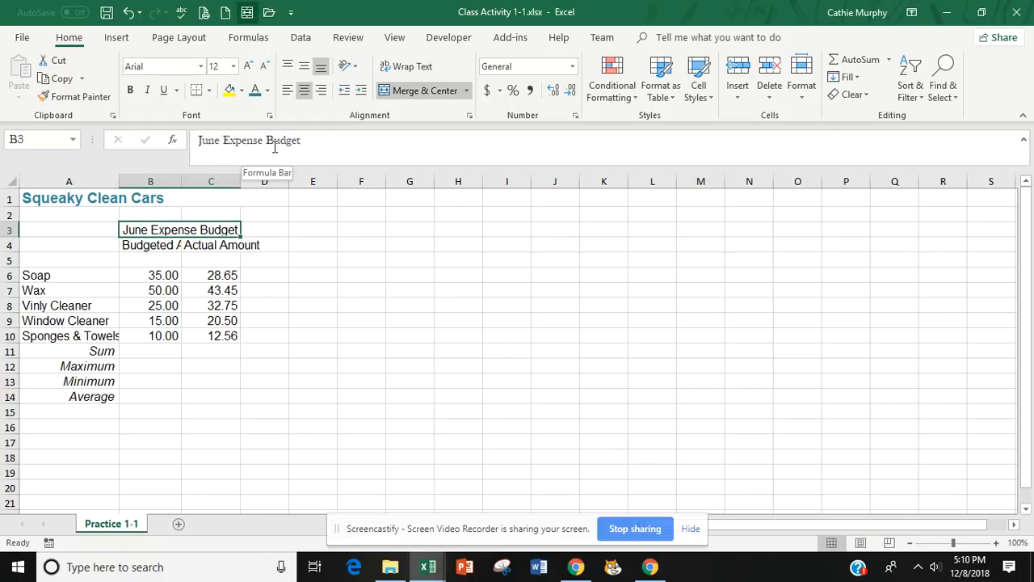
{"action": "left_click", "coordinate": [303, 301]}
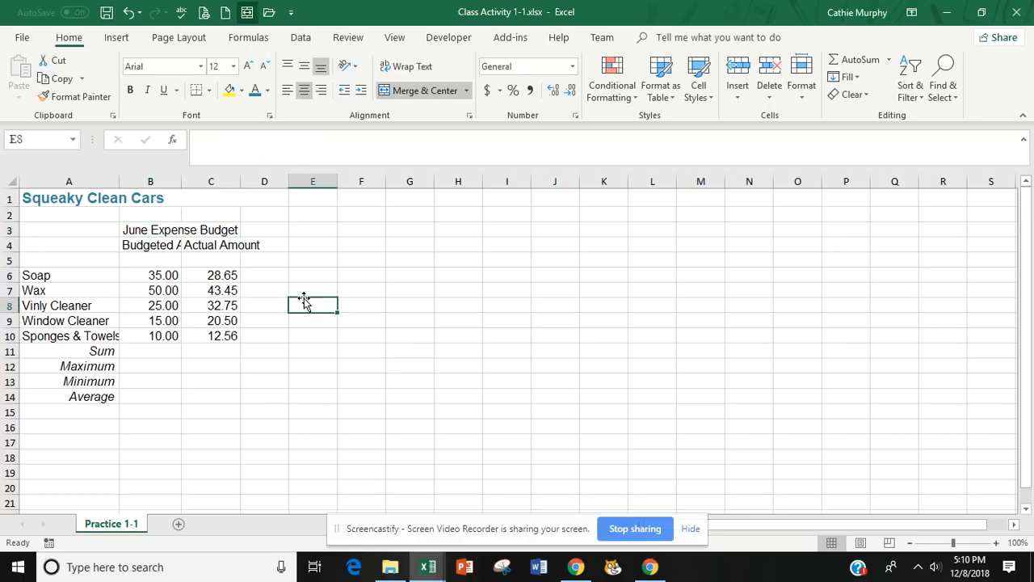
{"action": "left_click", "coordinate": [161, 229]}
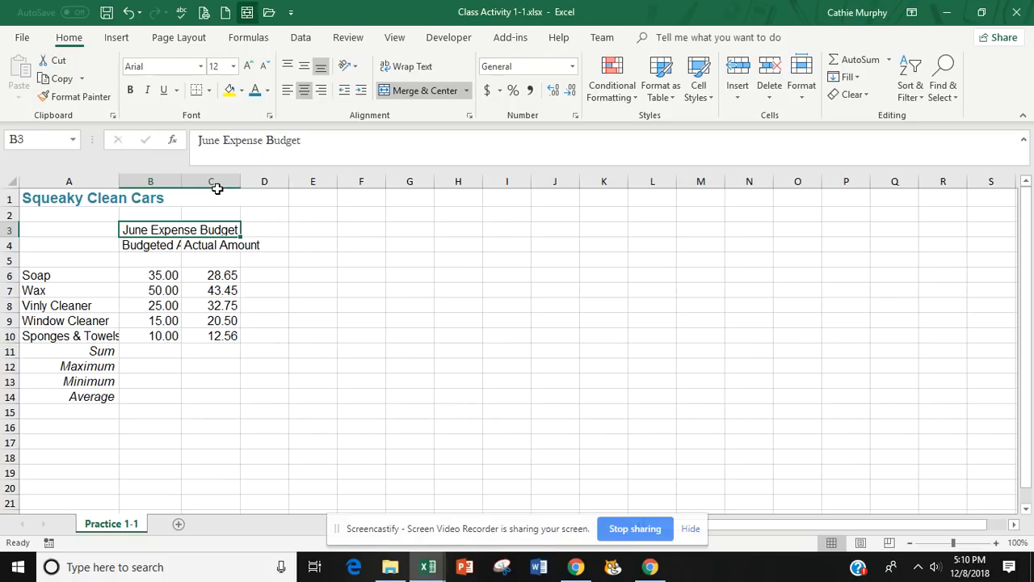
{"action": "left_click", "coordinate": [265, 365]}
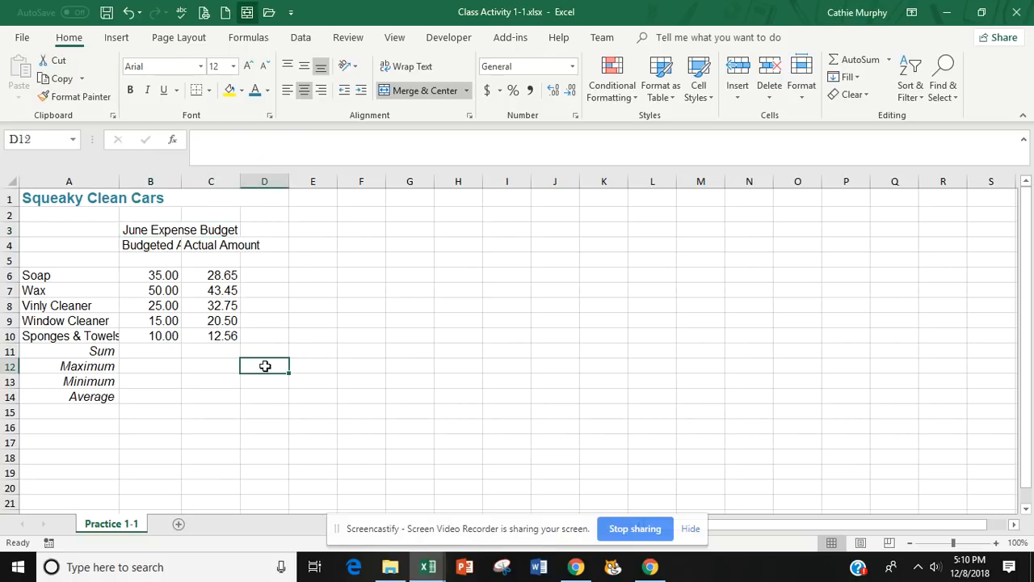
{"action": "left_click", "coordinate": [202, 414]}
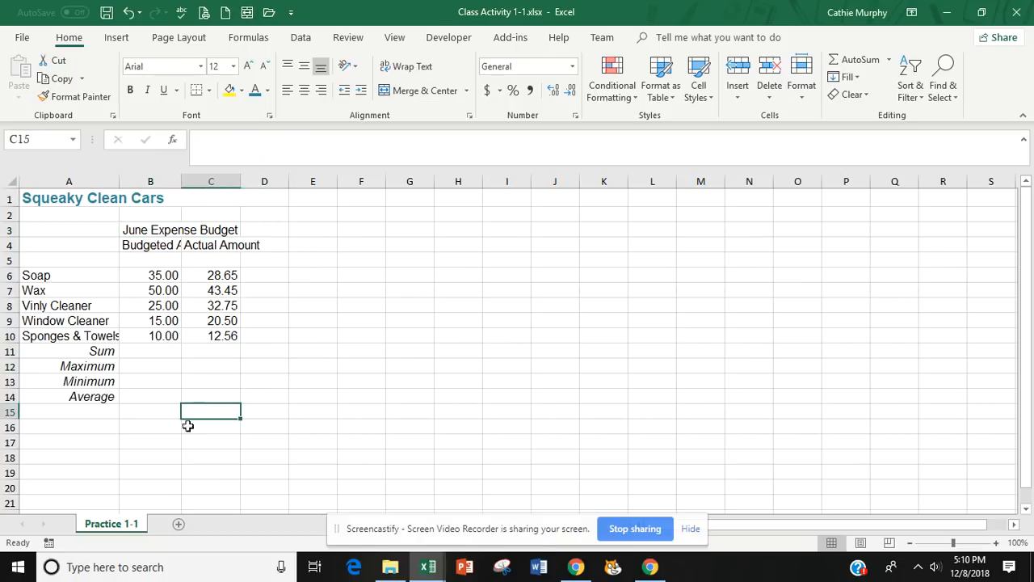
{"action": "left_click", "coordinate": [153, 379]}
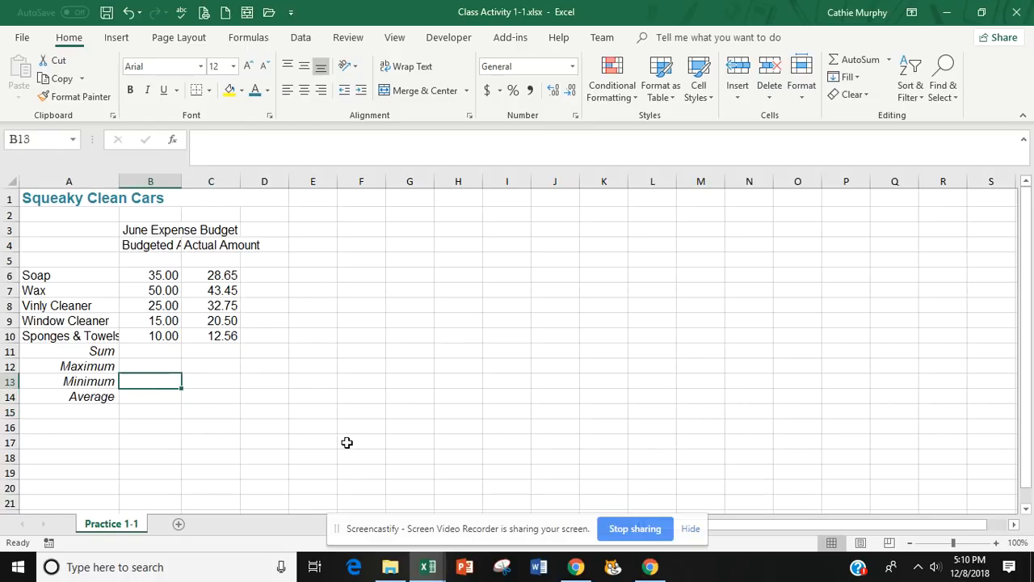
Wrap the text of the Budgeted Amount heading in B4 and center it horizontally.
{"action": "left_click", "coordinate": [151, 244]}
{"action": "left_click", "coordinate": [79, 243]}
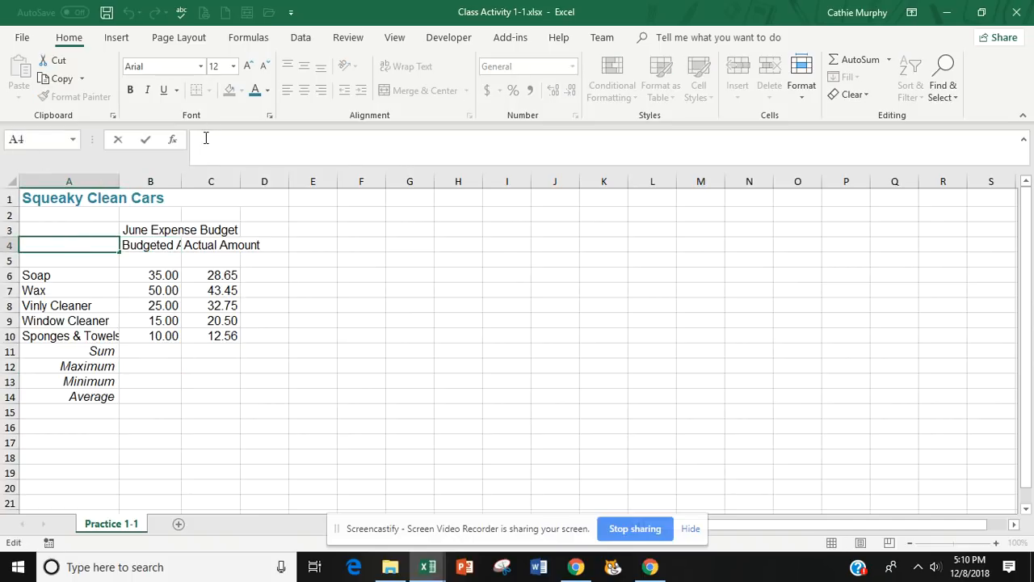
{"action": "left_click", "coordinate": [156, 248]}
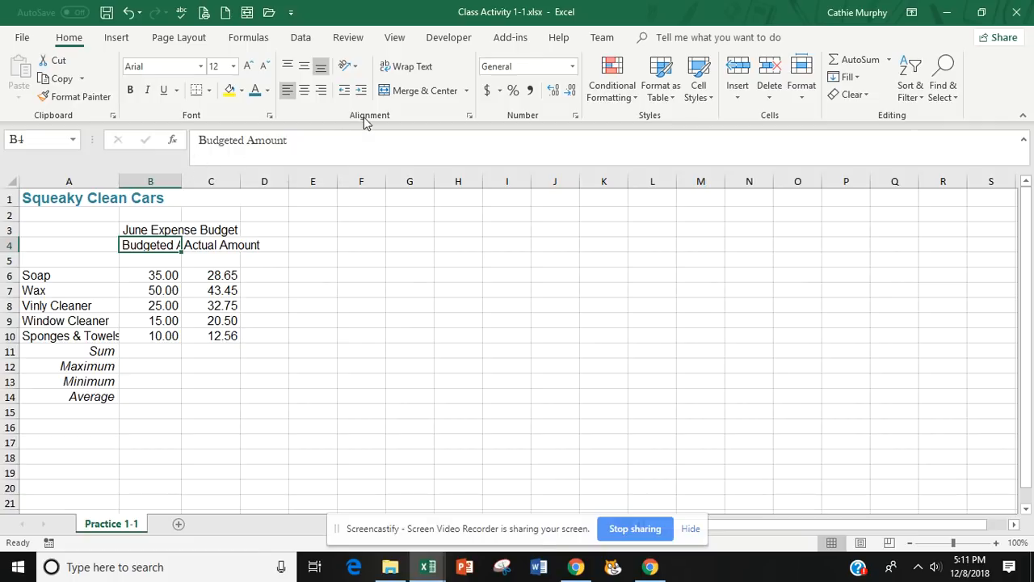
{"action": "left_click", "coordinate": [408, 69]}
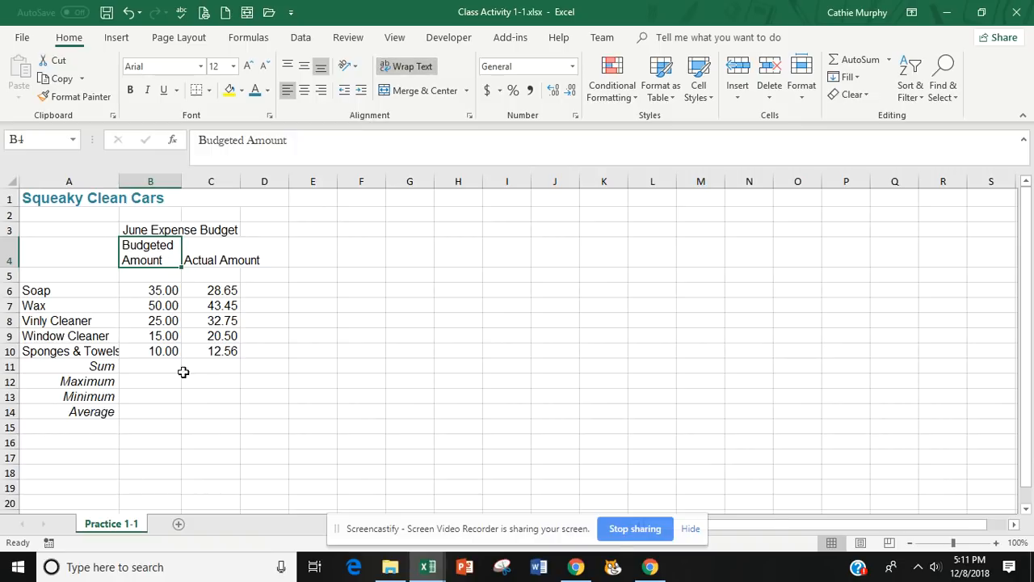
{"action": "left_click", "coordinate": [304, 89]}
{"action": "key", "text": "super+s"}
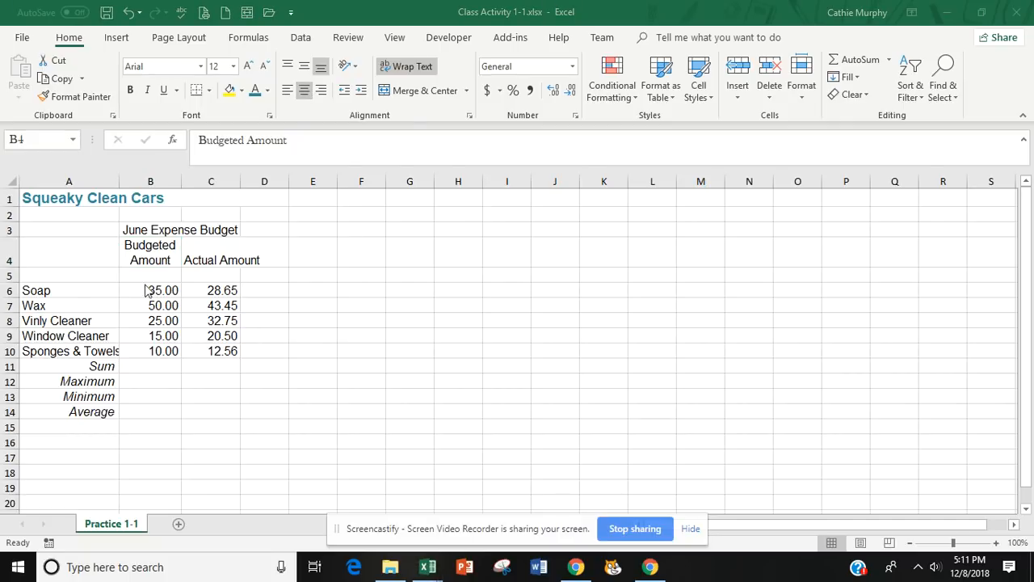
{"action": "key", "text": "Escape"}
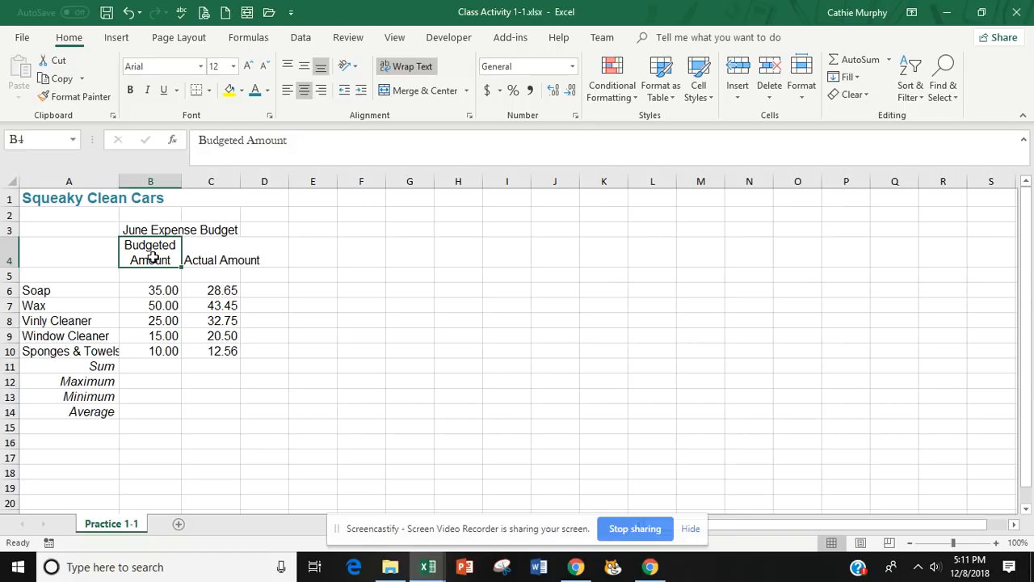
Copy the Budgeted Amount heading's formatting to the Actual Amount heading in C4 with Format Painter, and compare both headings.
{"action": "left_click", "coordinate": [77, 98]}
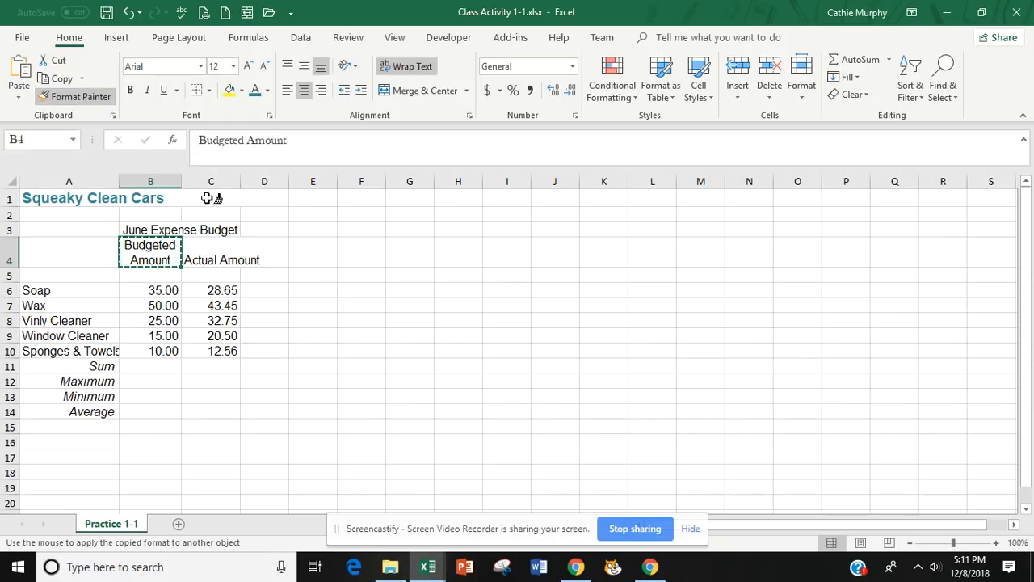
{"action": "left_click", "coordinate": [205, 254]}
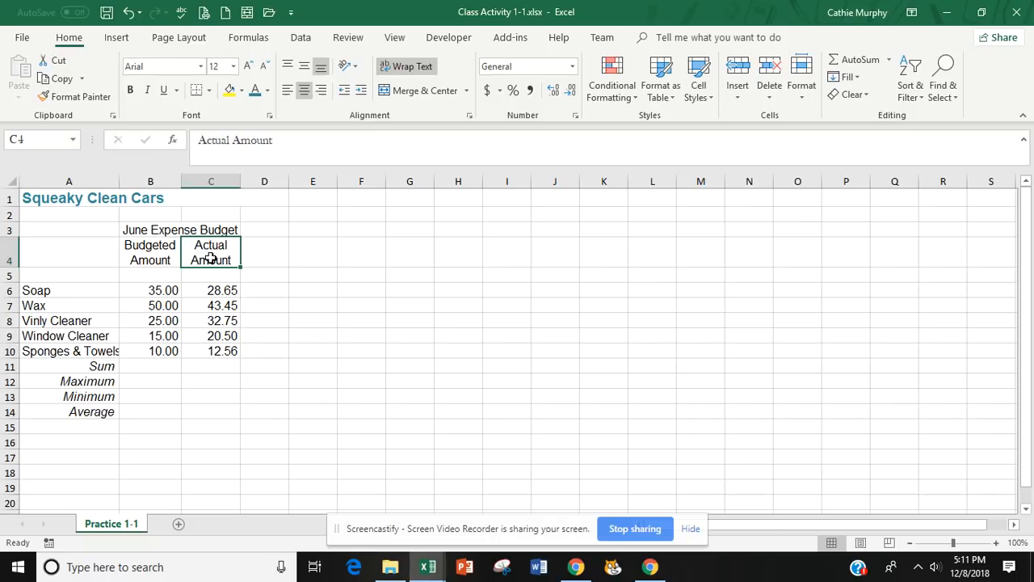
{"action": "left_click_drag", "start_coordinate": [210, 258], "coordinate": [151, 259]}
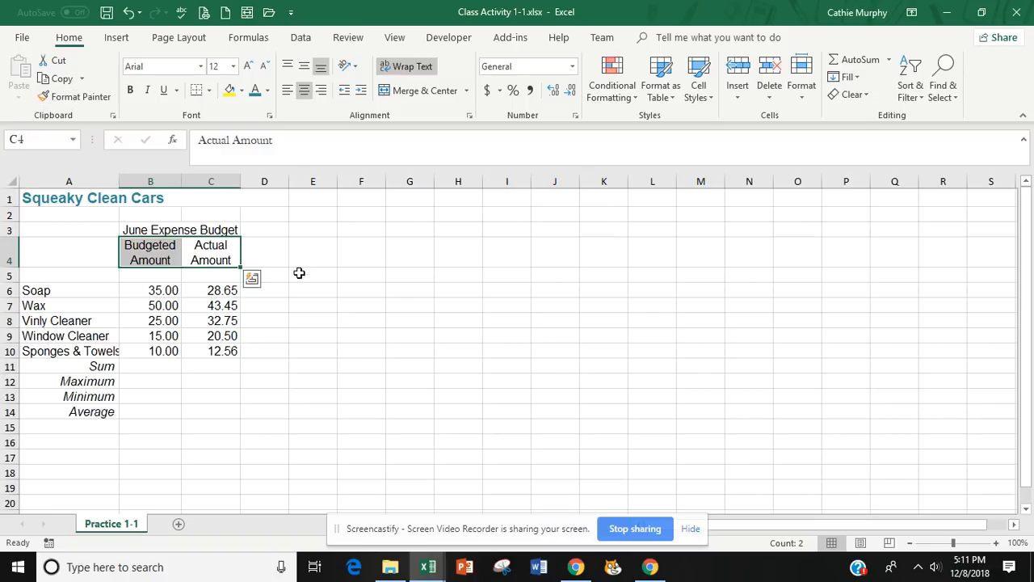
{"action": "left_click", "coordinate": [299, 298]}
{"action": "left_click", "coordinate": [154, 249]}
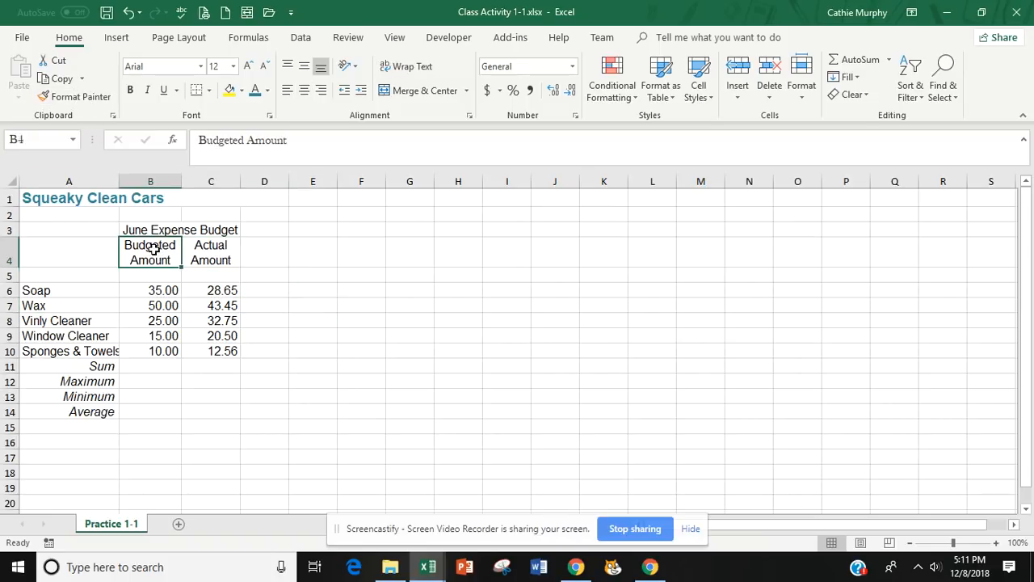
{"action": "left_click", "coordinate": [216, 251]}
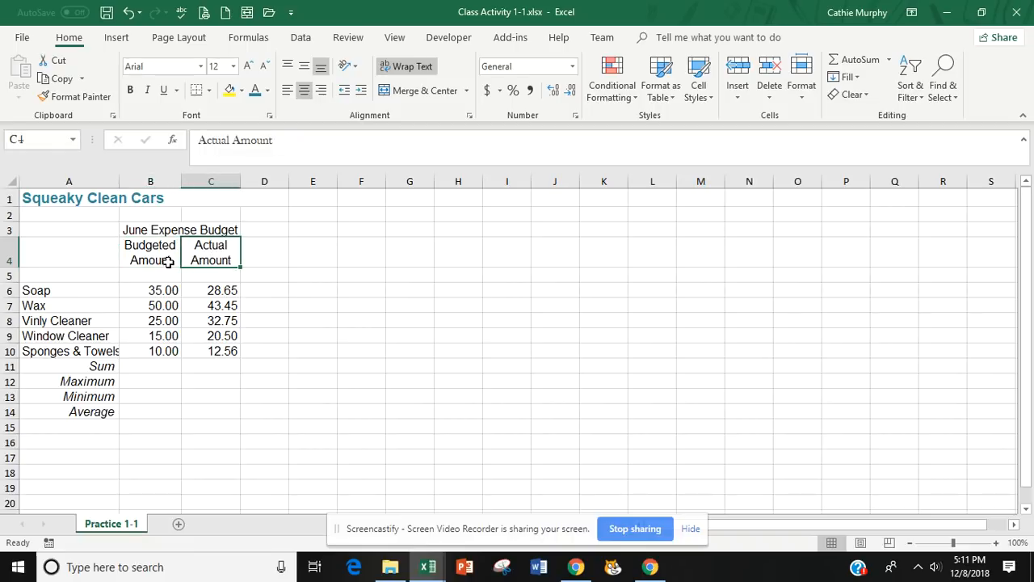
{"action": "left_click", "coordinate": [147, 248]}
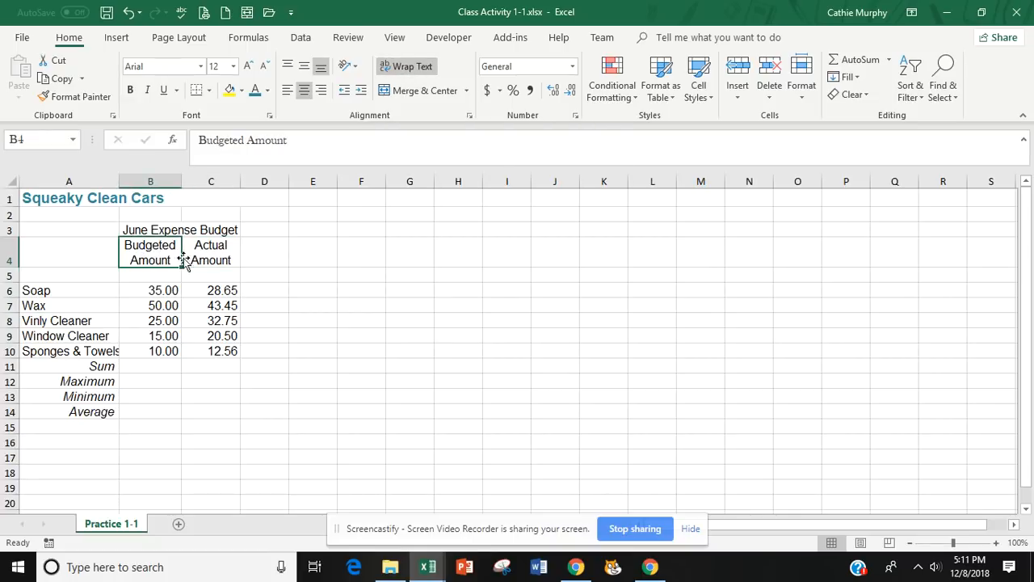
{"action": "left_click", "coordinate": [214, 258]}
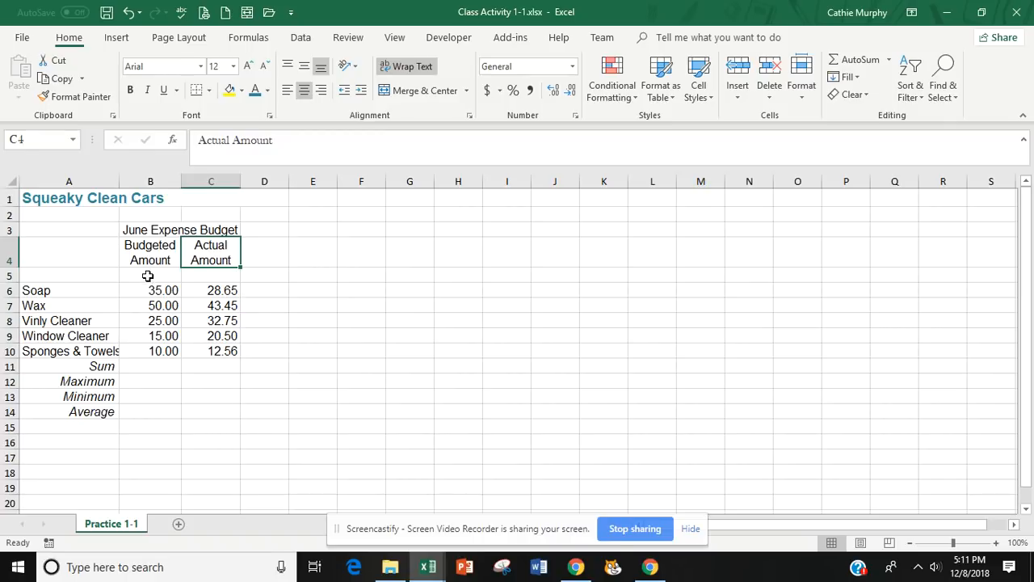
Make the June Expense Budget heading bold and italic, and color its text dark orange from the theme colors.
{"action": "left_click", "coordinate": [176, 231]}
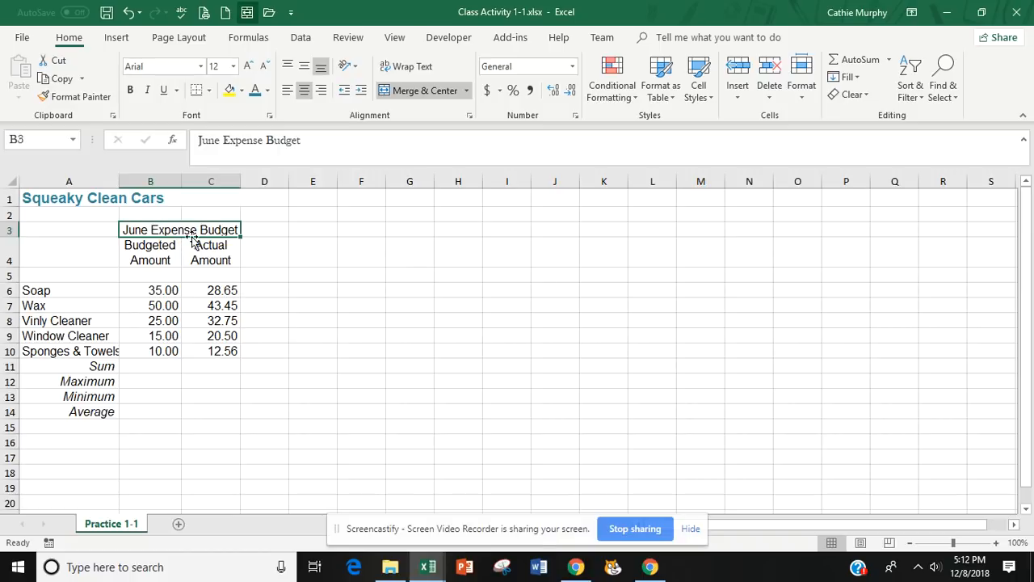
{"action": "left_click", "coordinate": [148, 90]}
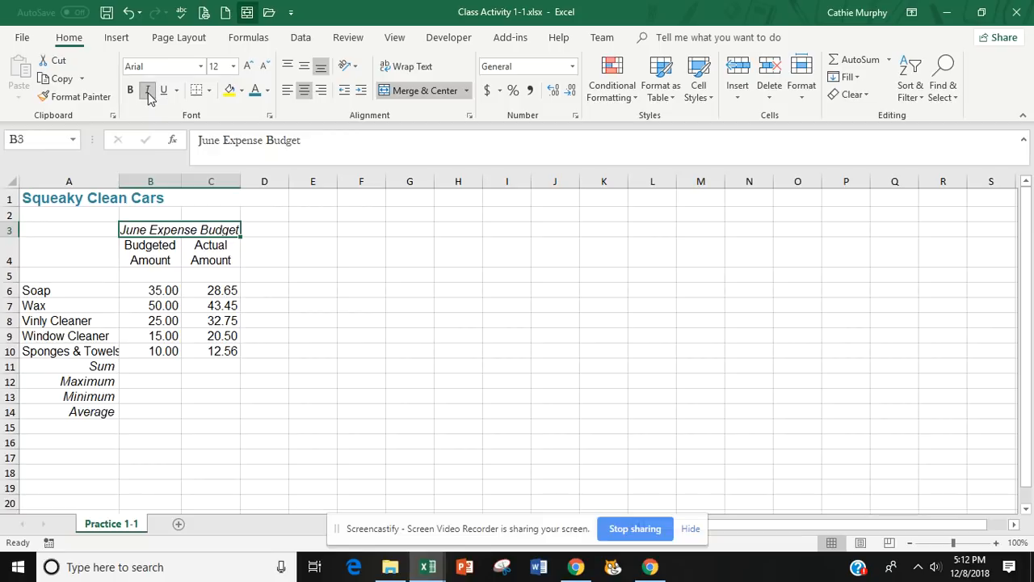
{"action": "left_click", "coordinate": [269, 91]}
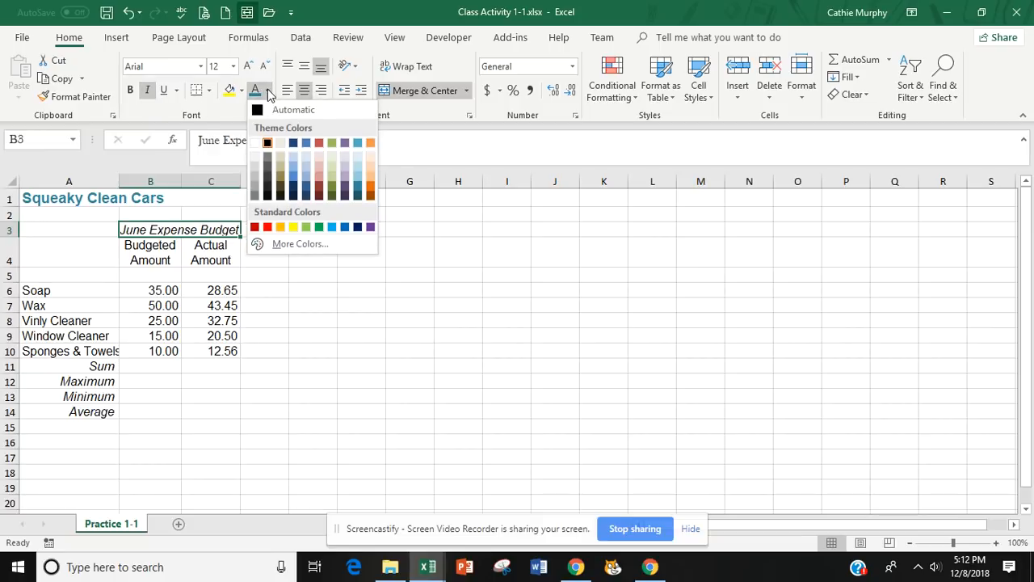
{"action": "left_click", "coordinate": [371, 190]}
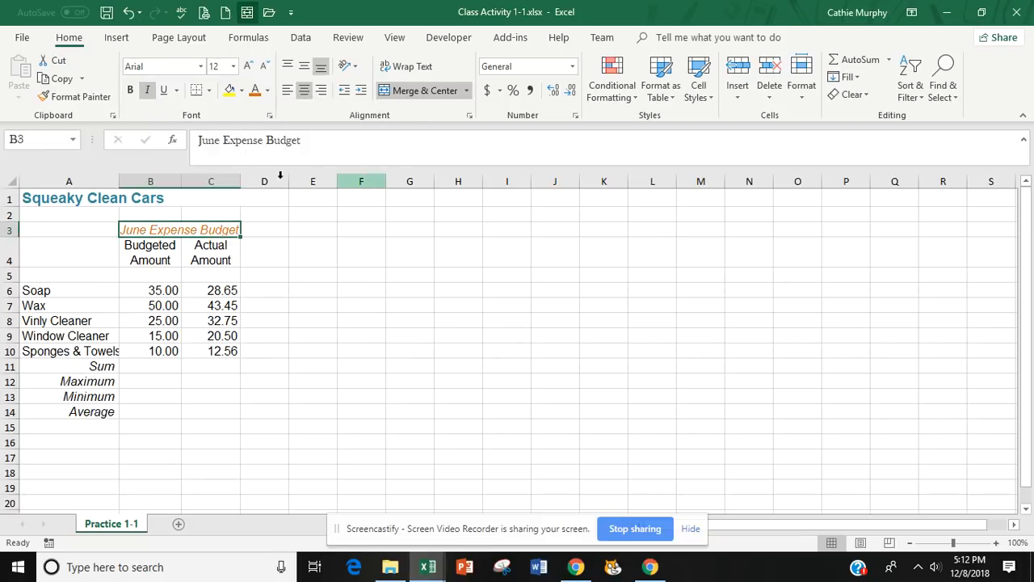
{"action": "left_click", "coordinate": [130, 89]}
{"action": "left_click", "coordinate": [297, 295]}
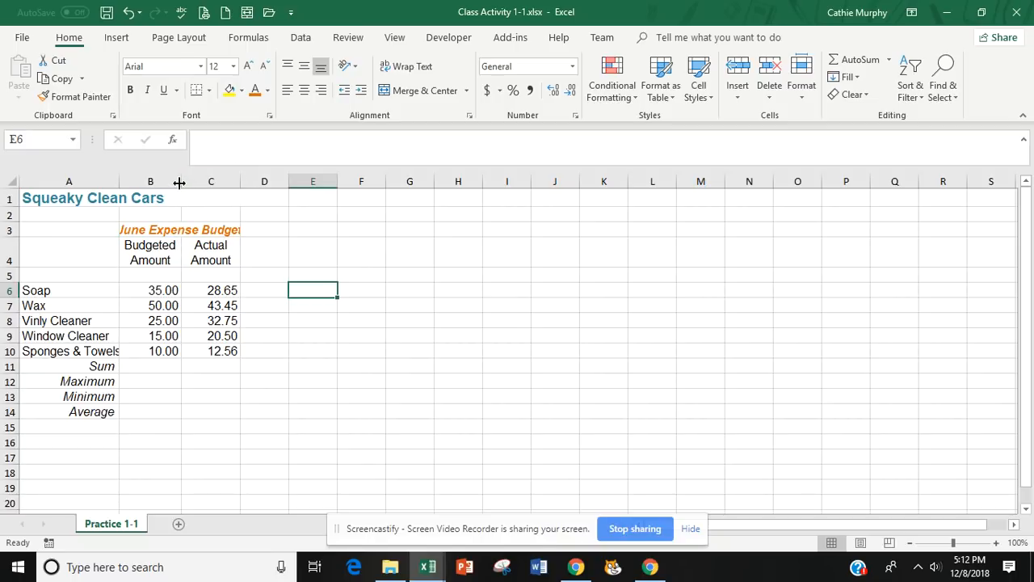
Widen columns B and C slightly so the June Expense Budget heading fits fully within its merged cell.
{"action": "left_click_drag", "start_coordinate": [182, 181], "coordinate": [182, 181]}
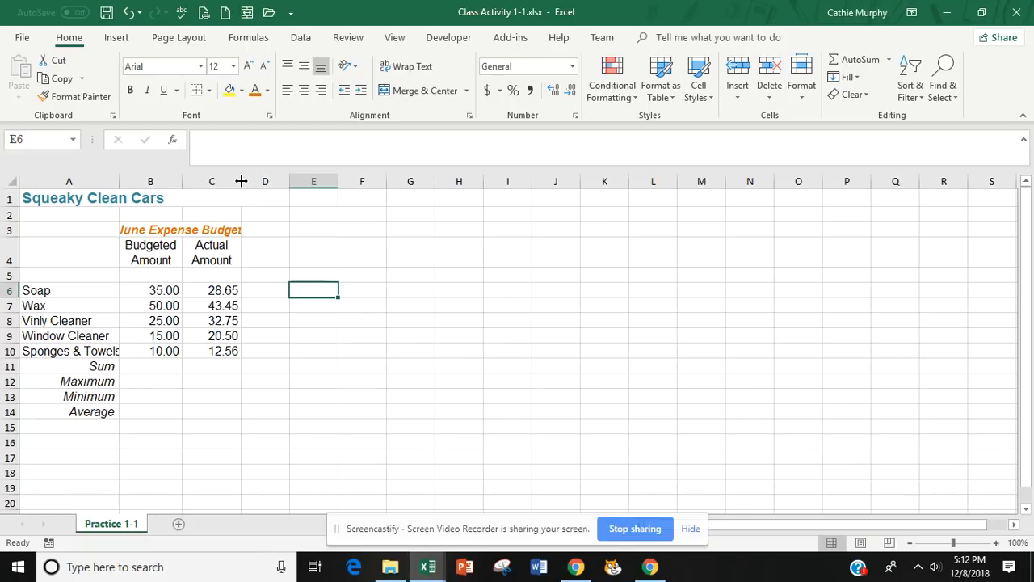
{"action": "left_click_drag", "start_coordinate": [241, 181], "coordinate": [244, 181]}
{"action": "left_click_drag", "start_coordinate": [162, 234], "coordinate": [162, 241]}
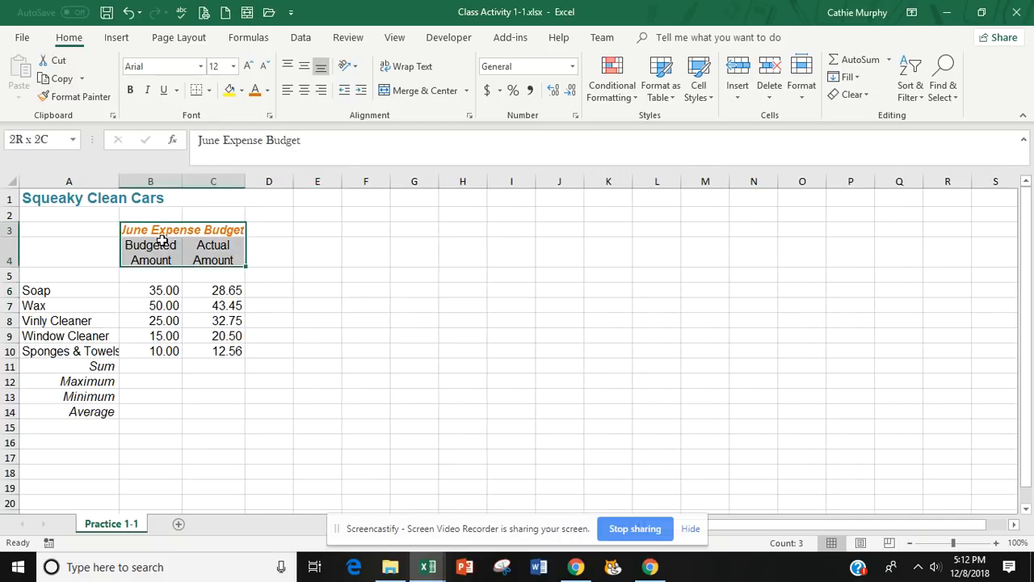
{"action": "left_click", "coordinate": [270, 349]}
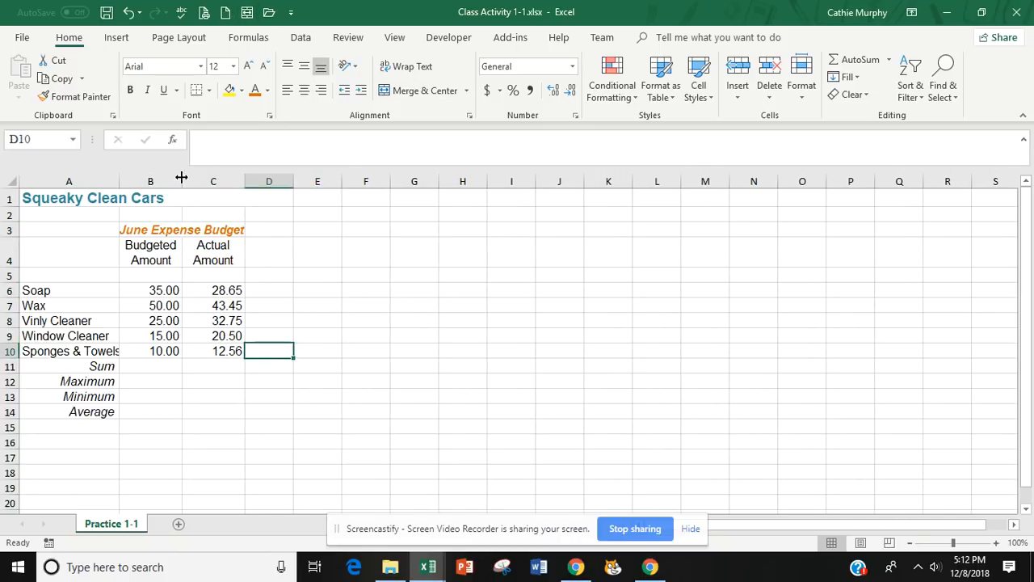
{"action": "left_click_drag", "start_coordinate": [184, 180], "coordinate": [183, 181]}
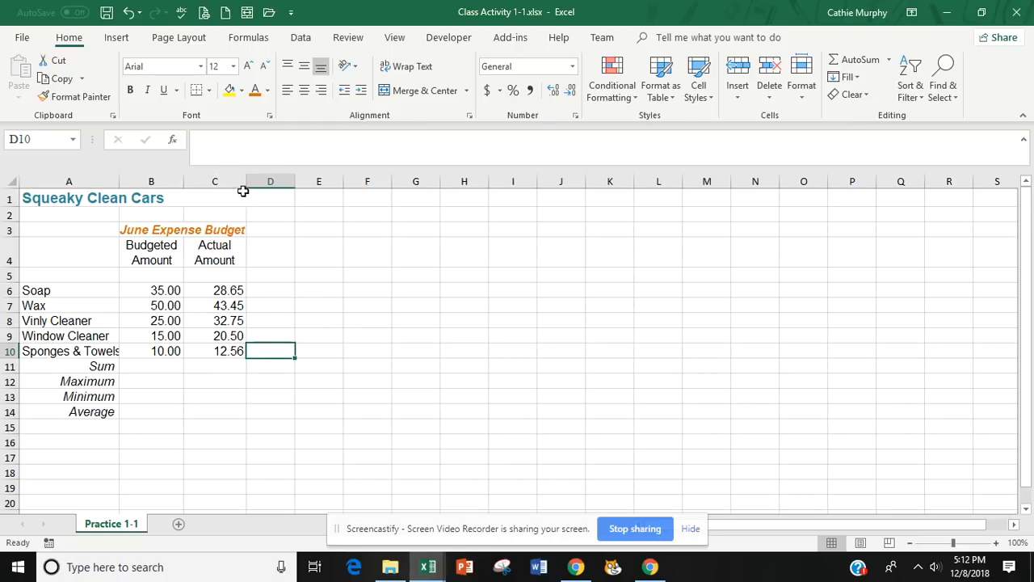
{"action": "left_click_drag", "start_coordinate": [246, 181], "coordinate": [247, 182]}
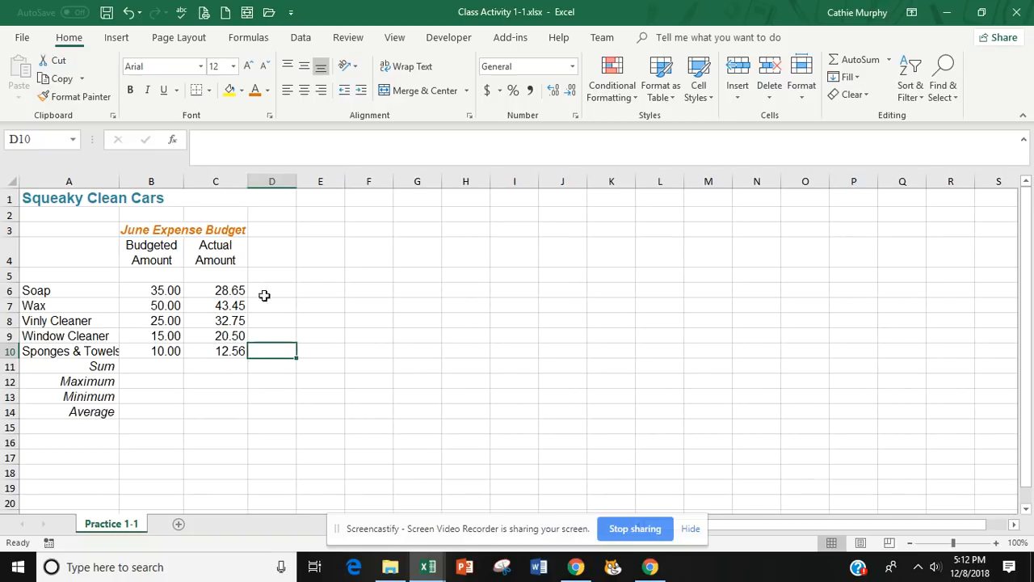
{"action": "left_click", "coordinate": [191, 230]}
{"action": "left_click", "coordinate": [227, 397]}
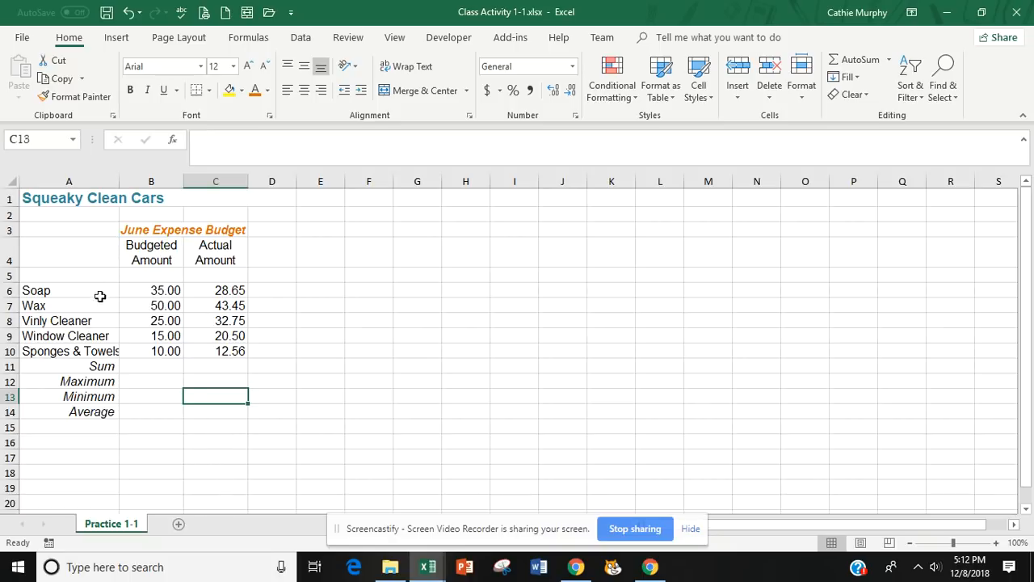
Widen column A slightly so the Sponges & Towels label in A10 fits within its cell.
{"action": "left_click", "coordinate": [69, 353]}
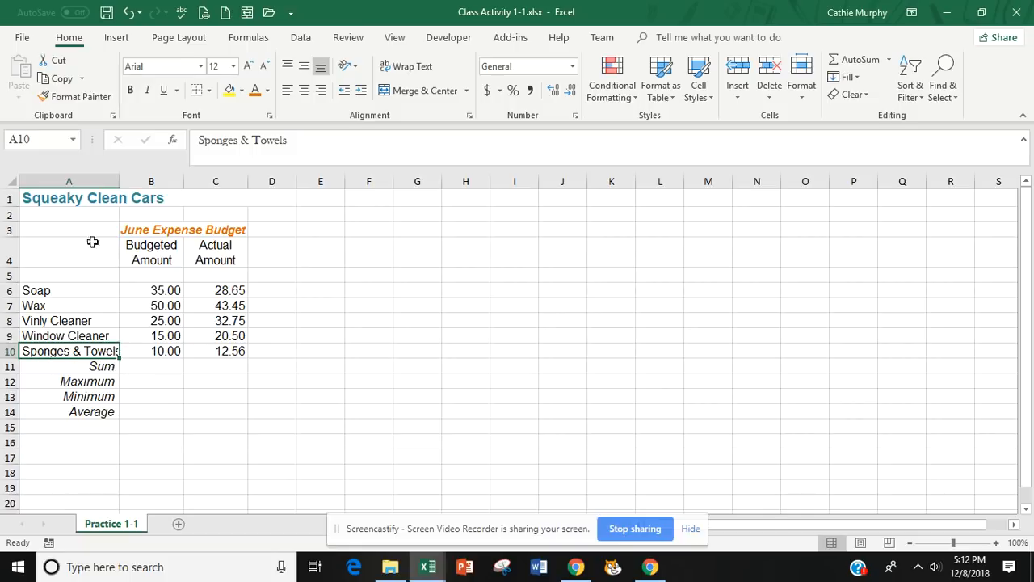
{"action": "left_click_drag", "start_coordinate": [118, 182], "coordinate": [124, 182]}
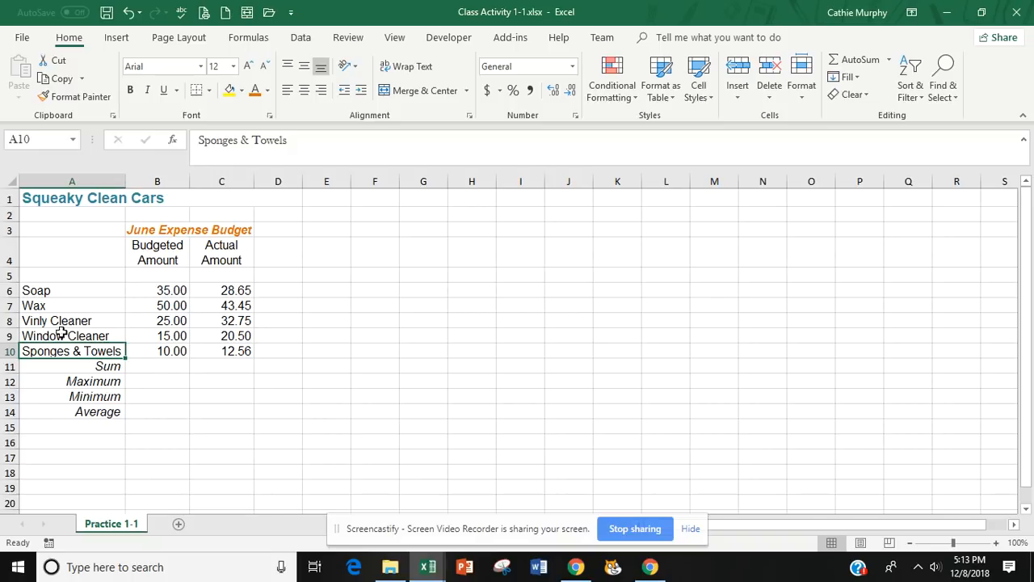
{"action": "left_click", "coordinate": [202, 445]}
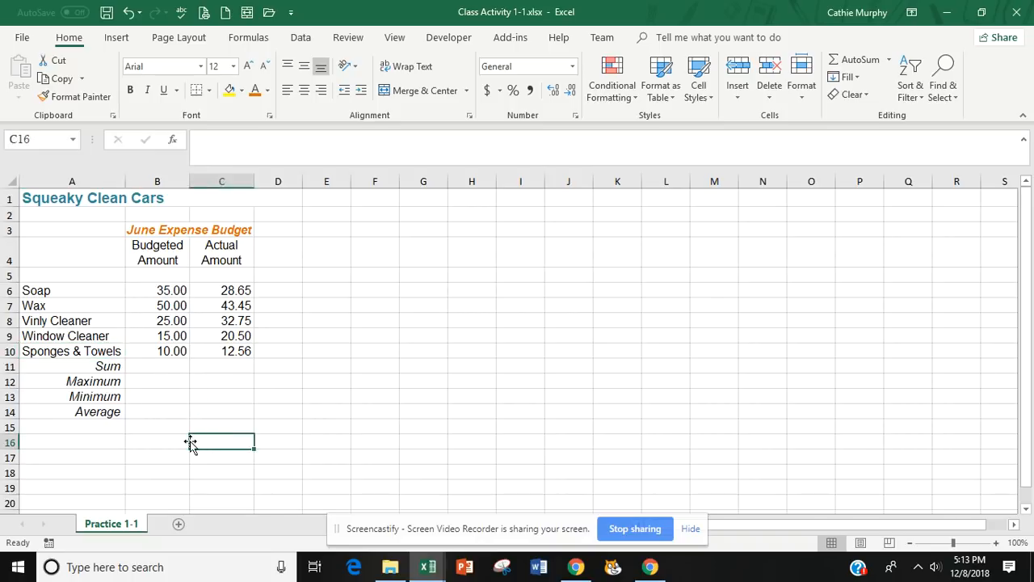
Review the expense items with their amounts in A6:C10, especially the individual budgeted amounts that feed the Sum cell B11.
{"action": "left_click_drag", "start_coordinate": [75, 291], "coordinate": [209, 351]}
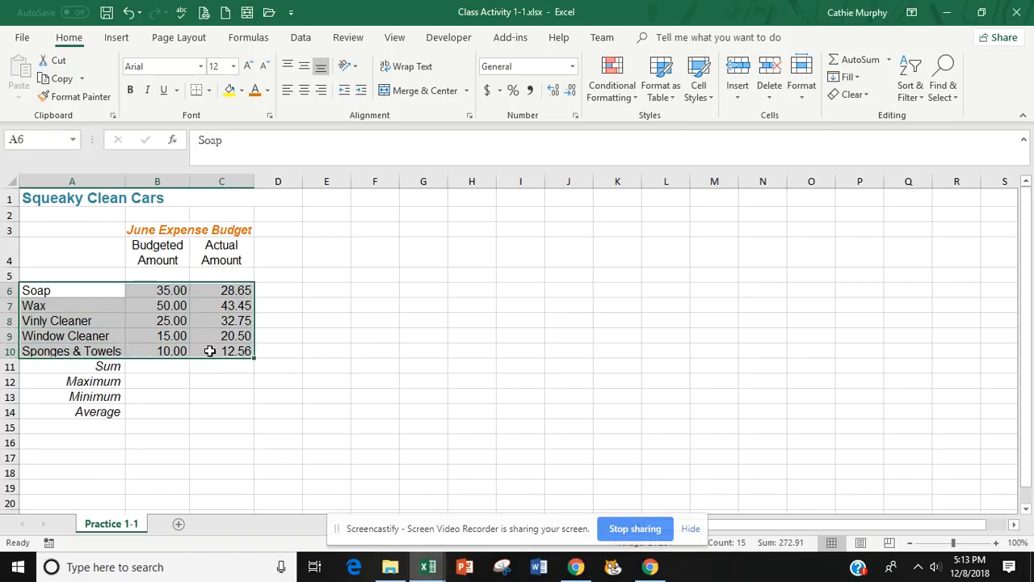
{"action": "left_click", "coordinate": [195, 394]}
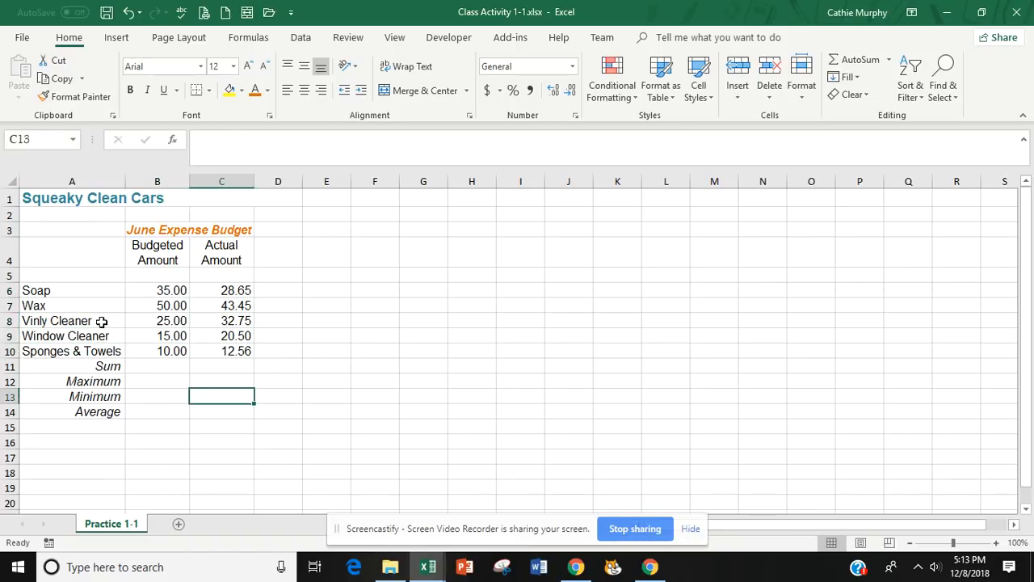
{"action": "left_click_drag", "start_coordinate": [67, 291], "coordinate": [207, 349]}
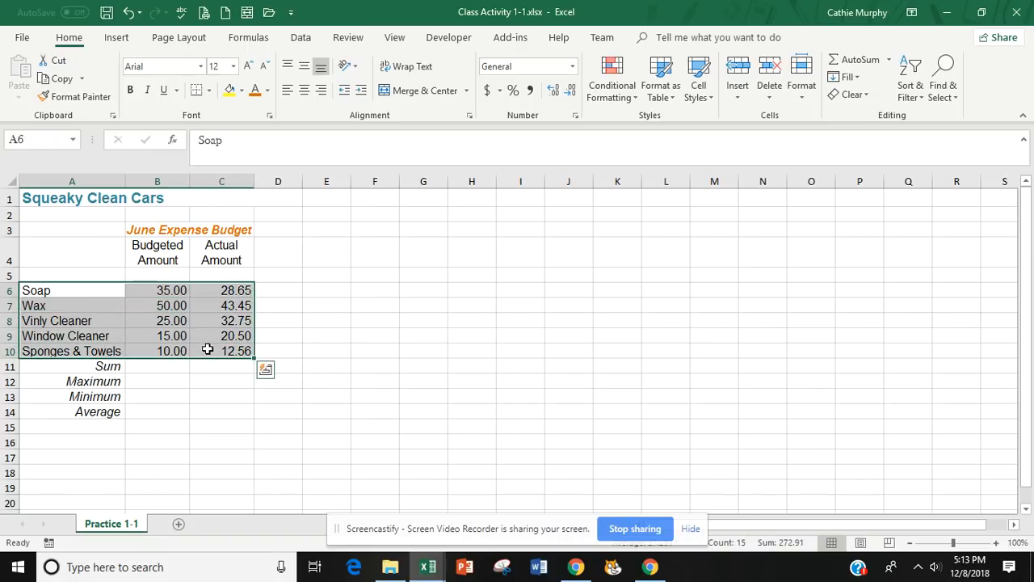
{"action": "left_click", "coordinate": [185, 408]}
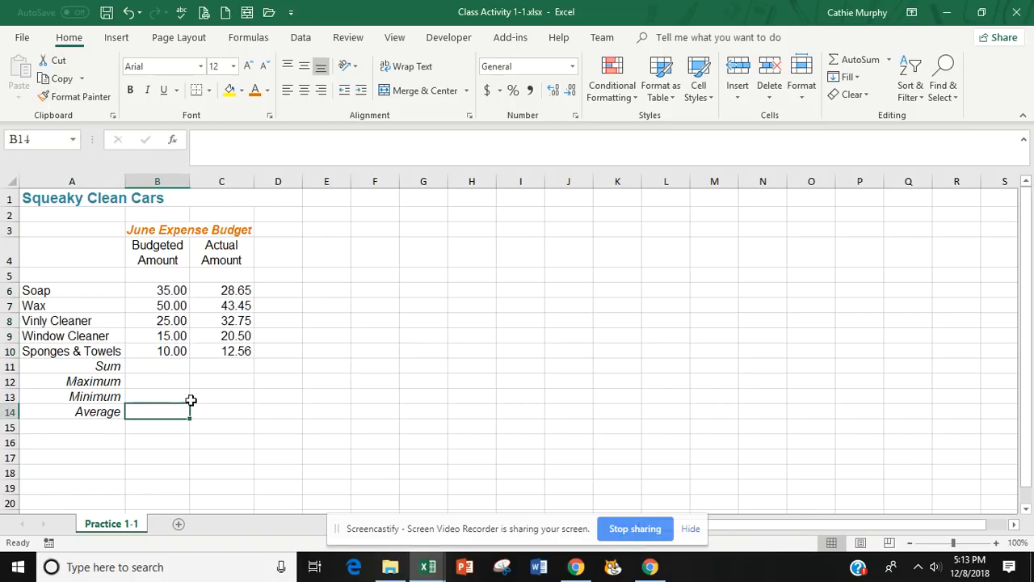
{"action": "left_click", "coordinate": [159, 366]}
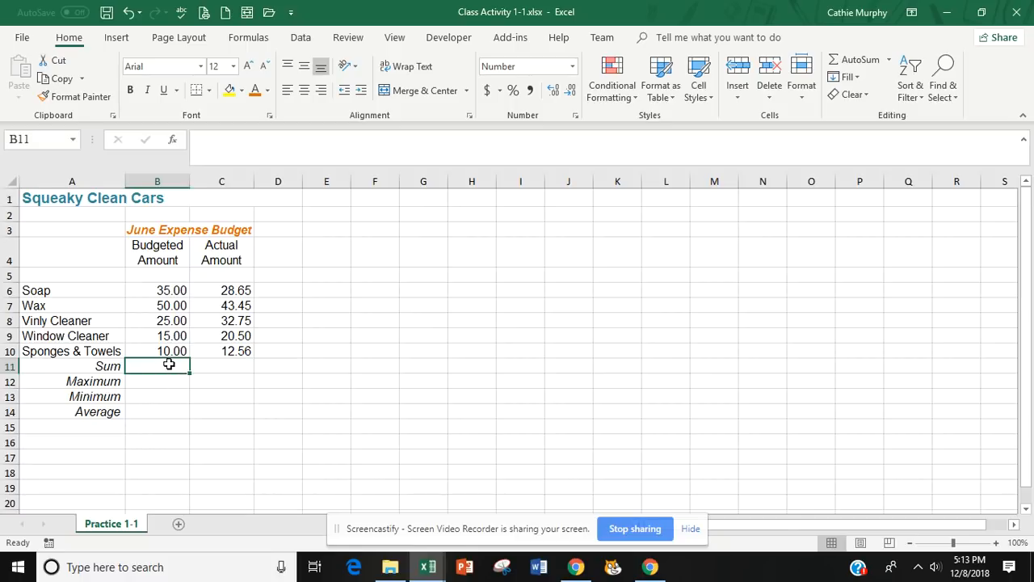
{"action": "left_click", "coordinate": [192, 396]}
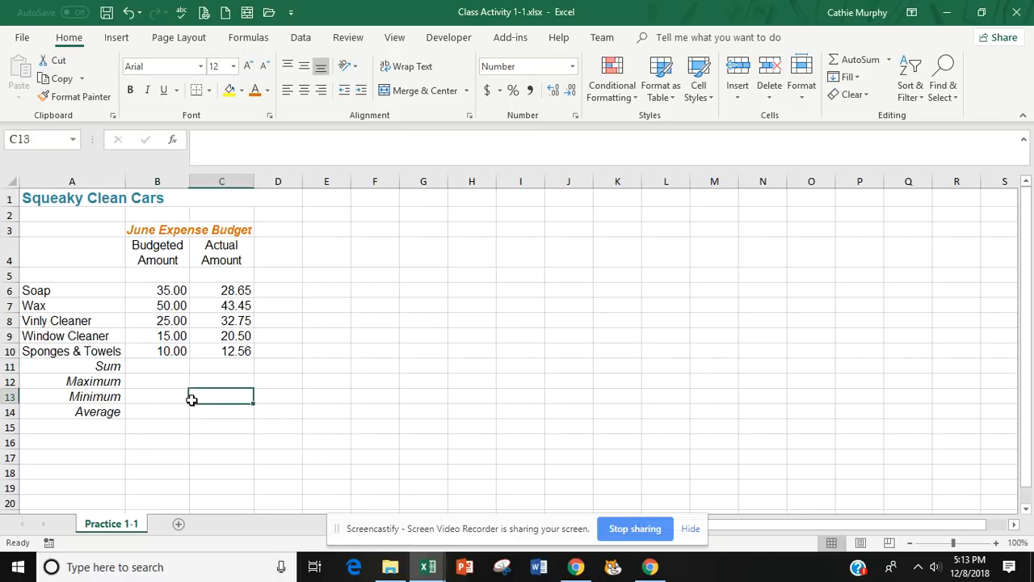
{"action": "left_click", "coordinate": [151, 363]}
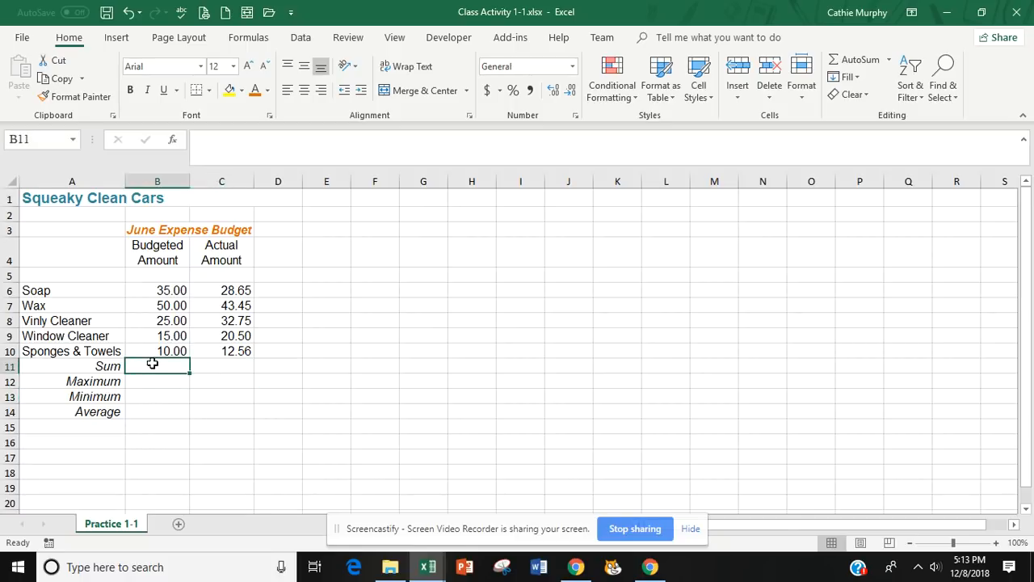
{"action": "left_click", "coordinate": [163, 289]}
{"action": "left_click", "coordinate": [169, 307]}
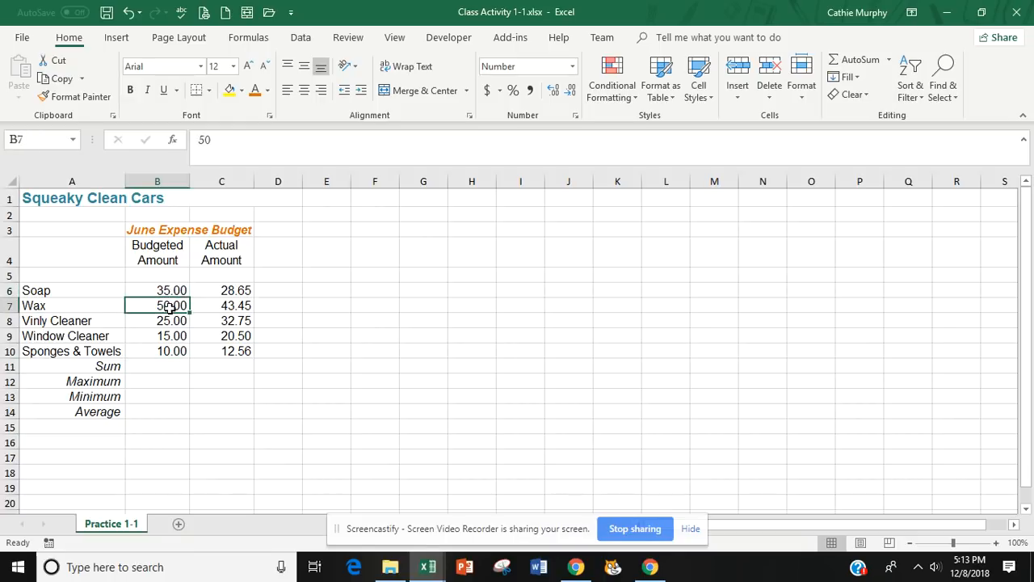
{"action": "double_click", "coordinate": [172, 322]}
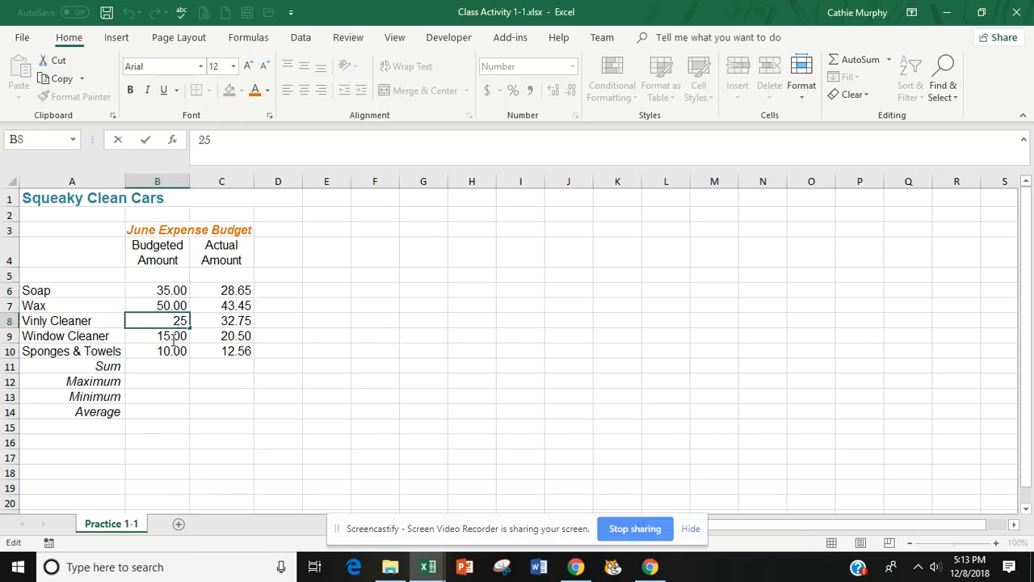
{"action": "left_click", "coordinate": [174, 348]}
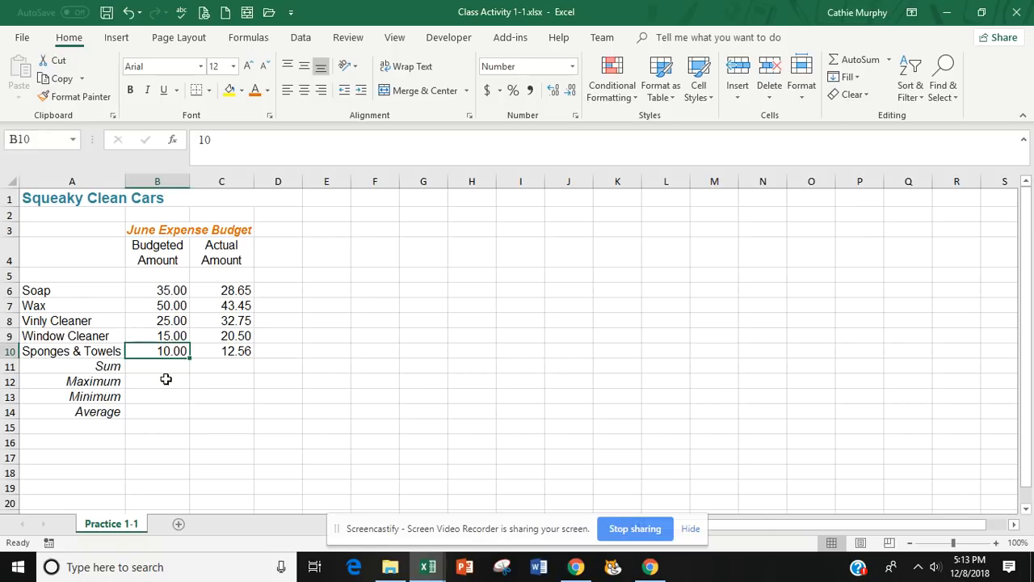
Total the budgeted amounts B6:B10 in B11 with the AutoSum Sum function, and check the formula.
{"action": "left_click", "coordinate": [169, 370]}
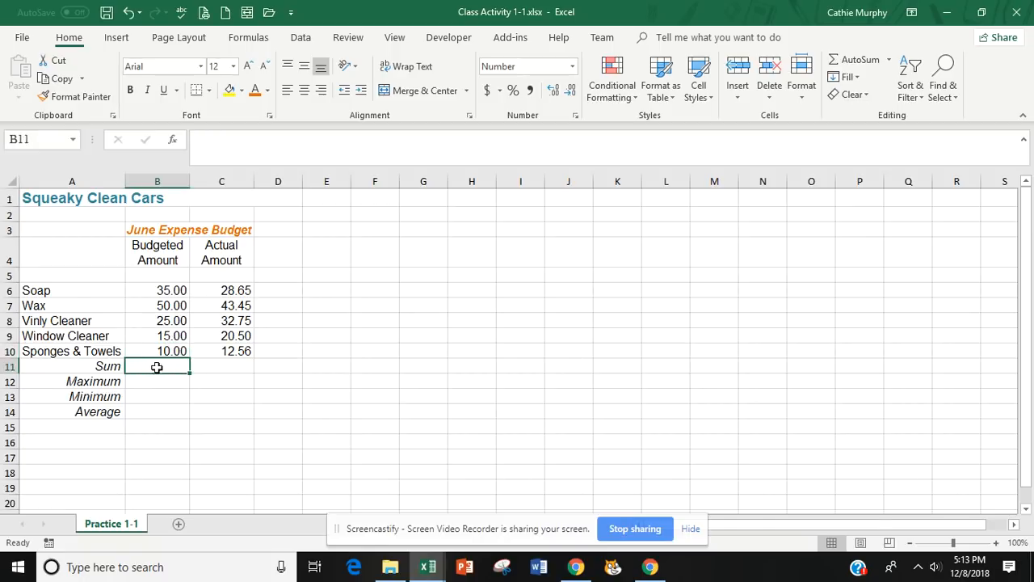
{"action": "left_click", "coordinate": [890, 60]}
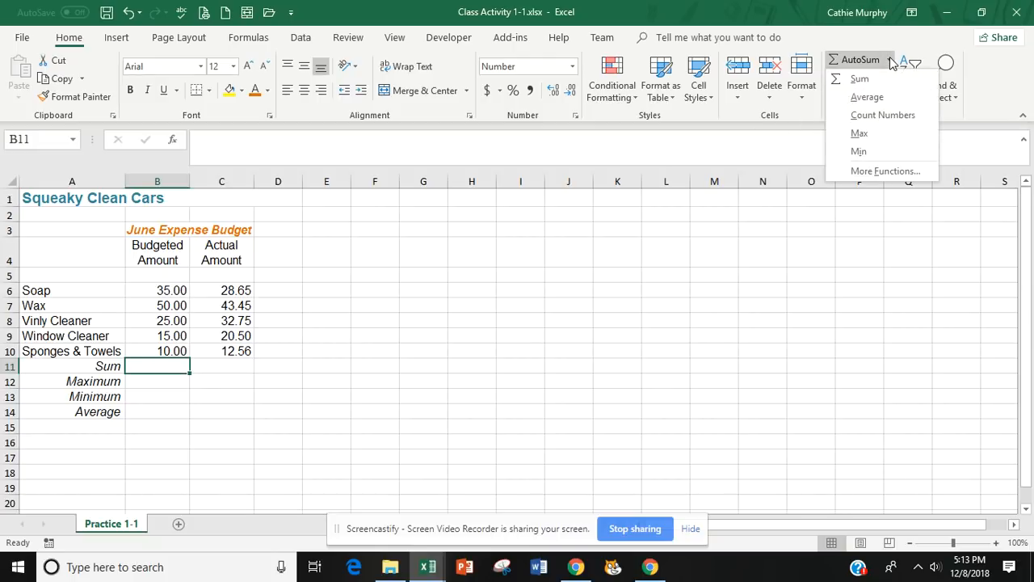
{"action": "left_click", "coordinate": [860, 81]}
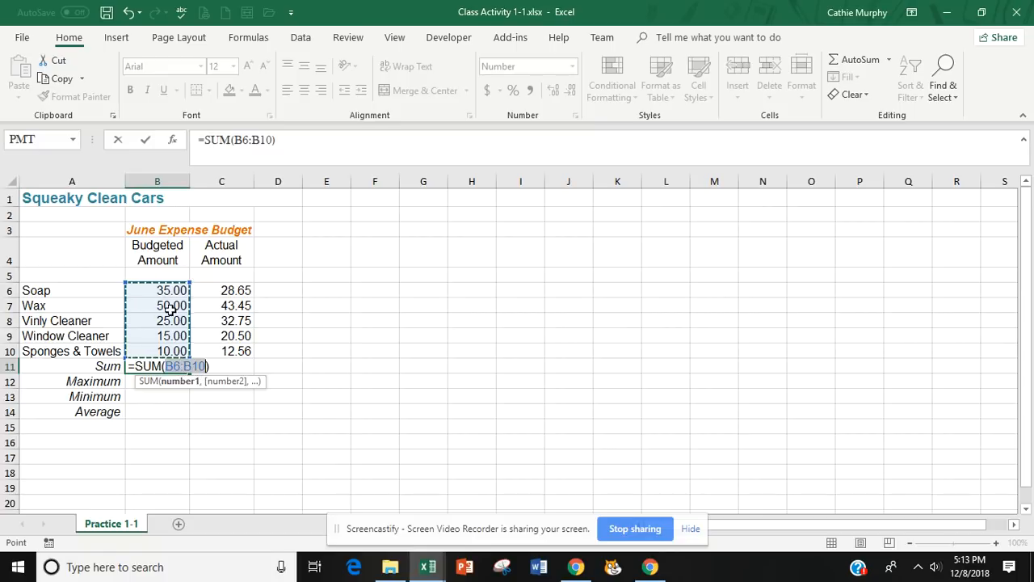
{"action": "key", "text": "Return"}
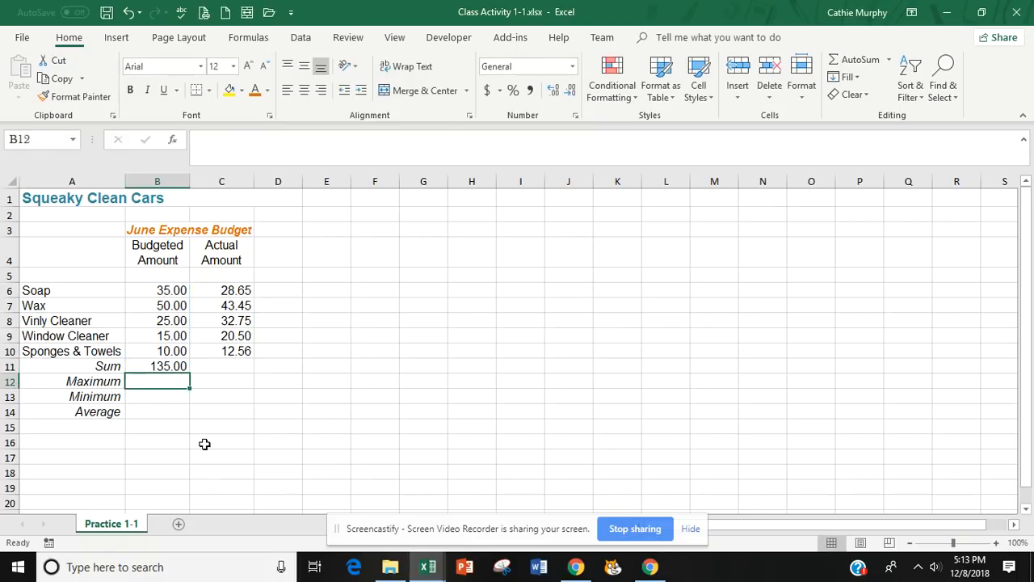
{"action": "left_click", "coordinate": [173, 366]}
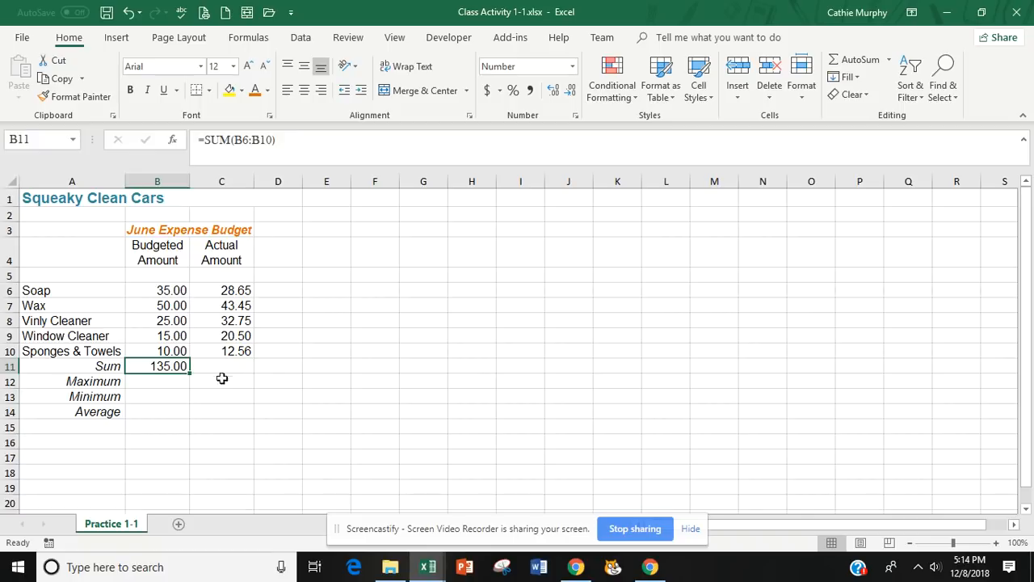
Copy the Sum formula from B11 to C11 with the fill handle to total the actual amounts.
{"action": "left_click", "coordinate": [167, 410]}
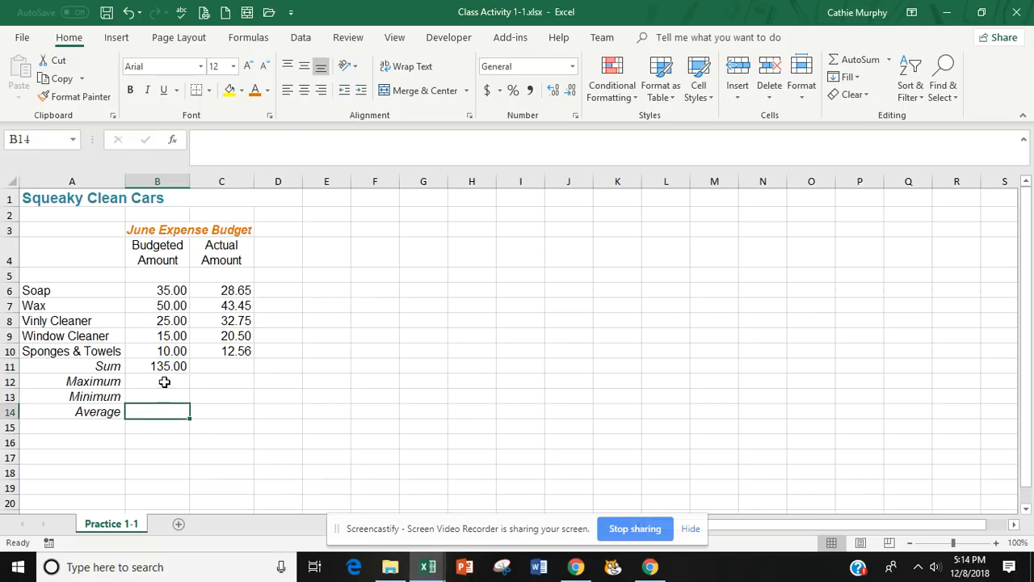
{"action": "left_click", "coordinate": [170, 365]}
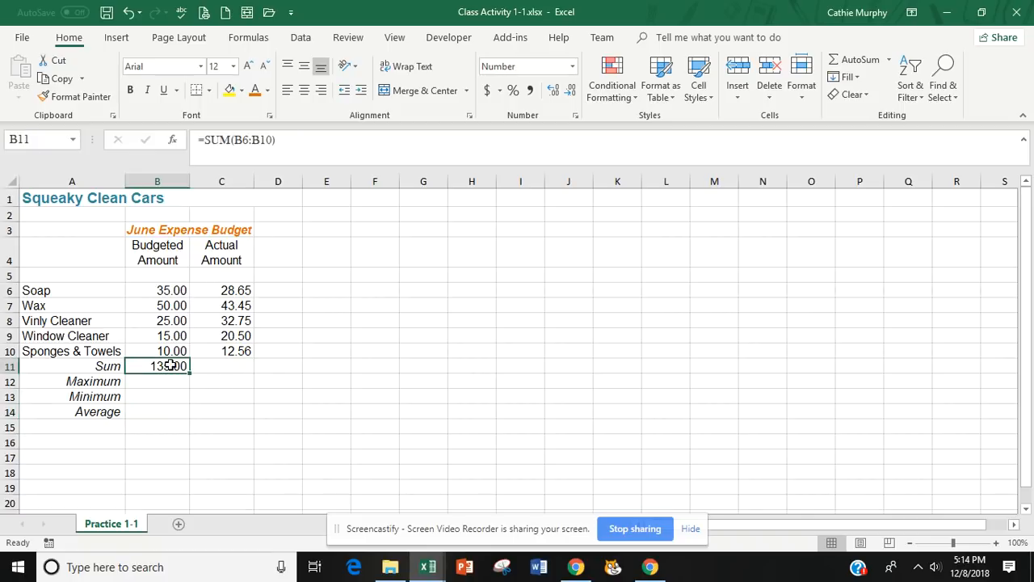
{"action": "left_click", "coordinate": [236, 365]}
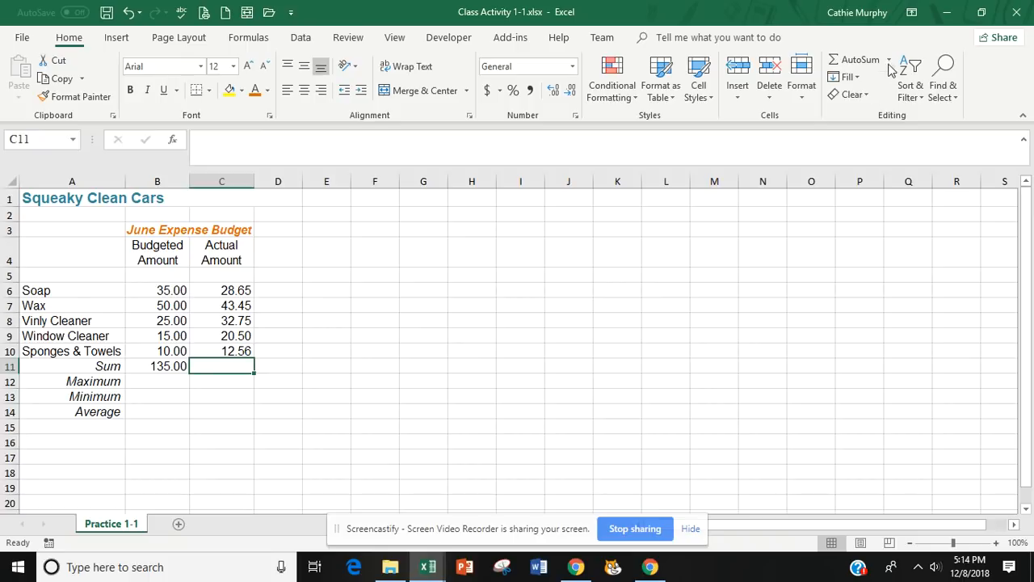
{"action": "left_click", "coordinate": [167, 365]}
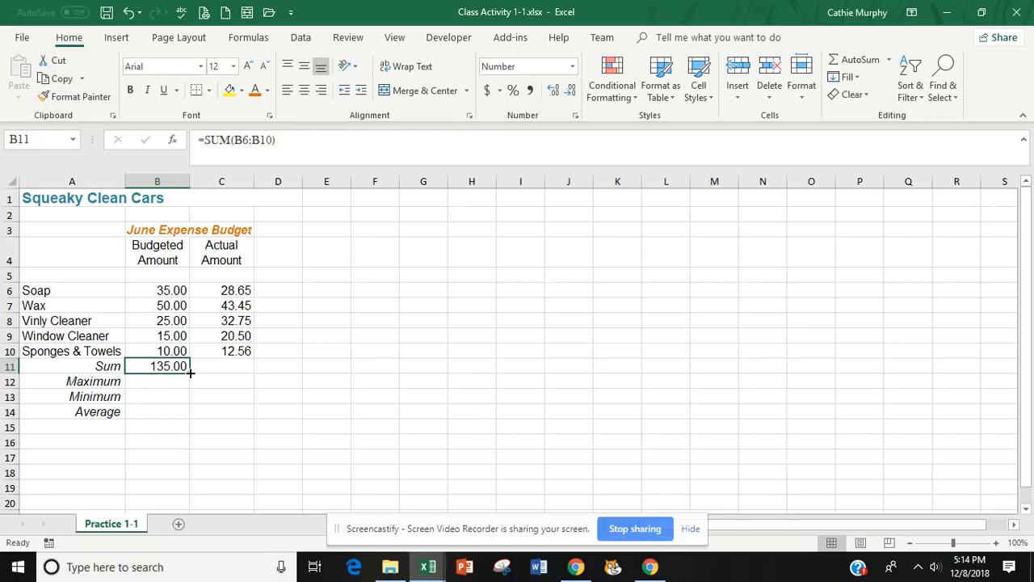
{"action": "left_click_drag", "start_coordinate": [191, 373], "coordinate": [237, 367]}
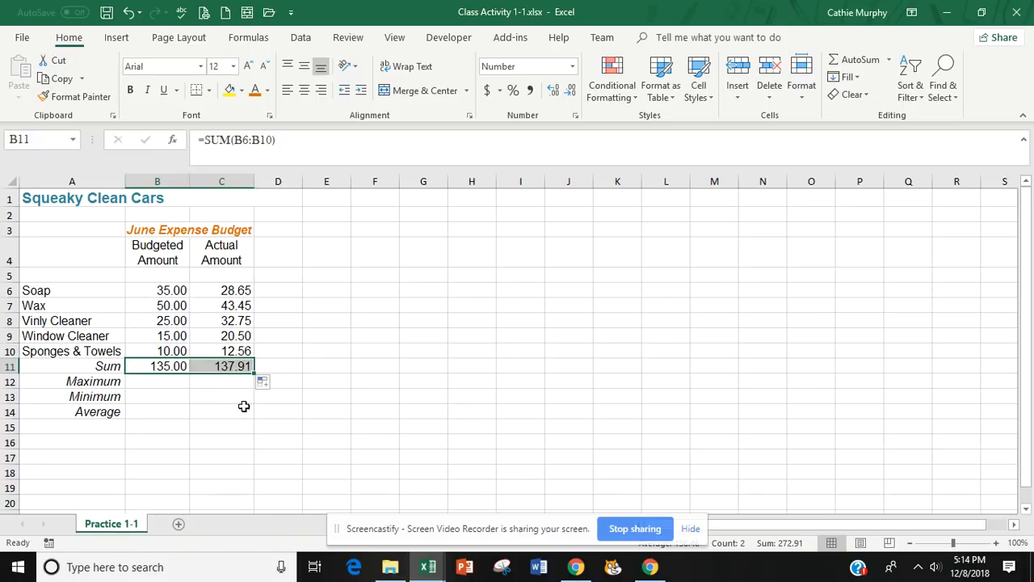
Compare the Sum formulas in B11 and C11 to see how the cell references adjust between columns.
{"action": "left_click", "coordinate": [249, 409]}
{"action": "left_click", "coordinate": [228, 366]}
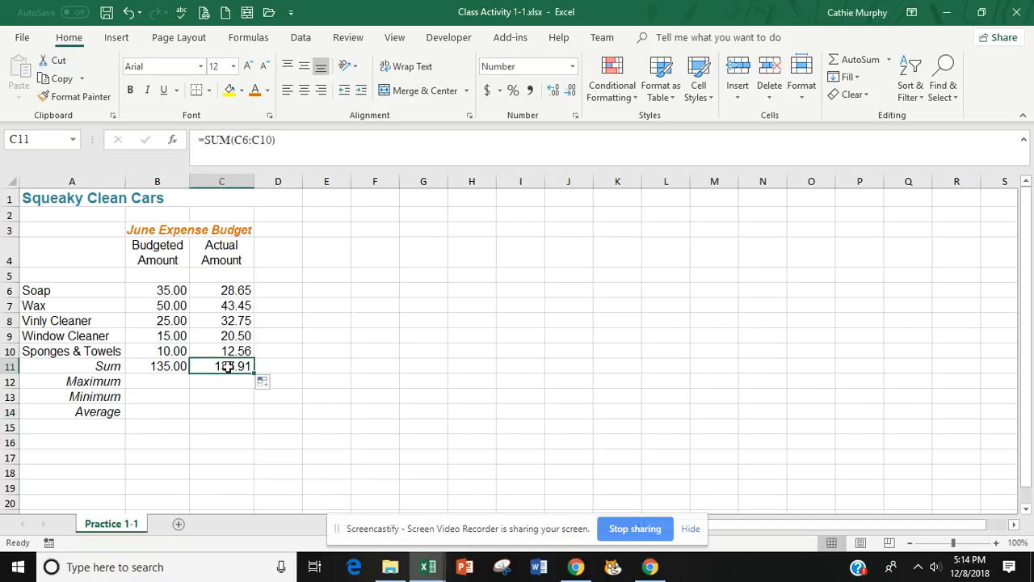
{"action": "left_click", "coordinate": [171, 366]}
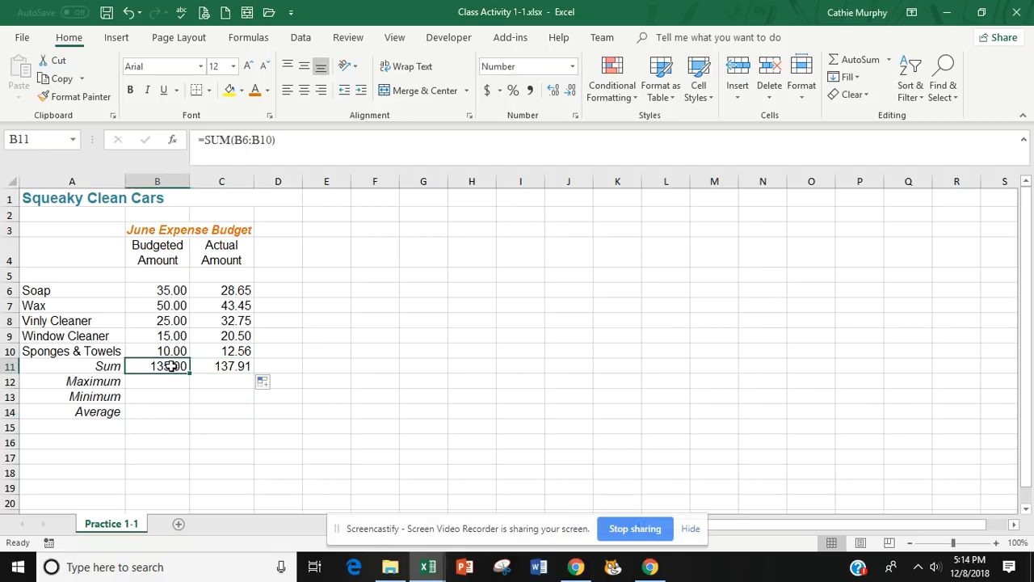
{"action": "left_click", "coordinate": [222, 366]}
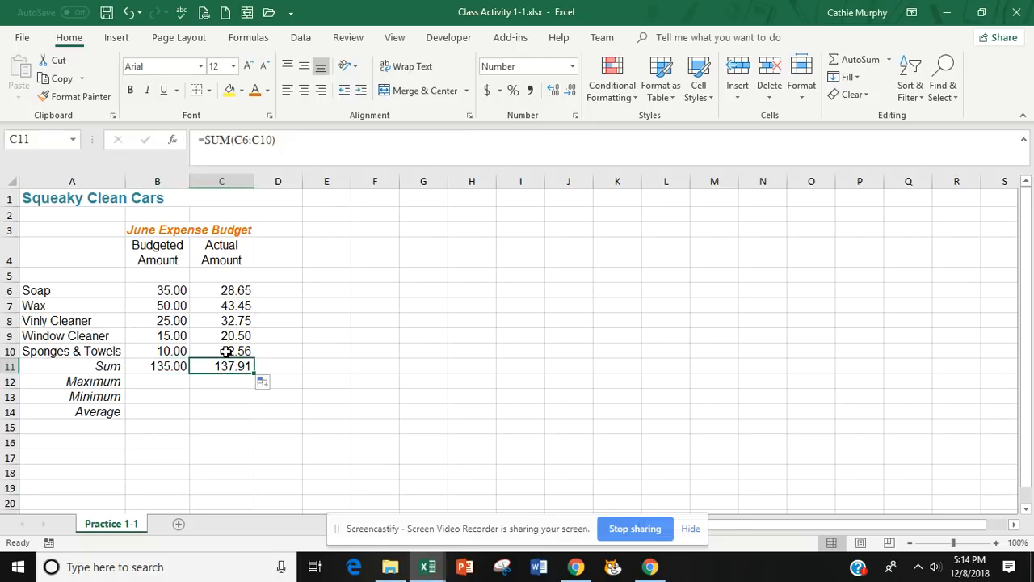
{"action": "left_click", "coordinate": [174, 368]}
{"action": "left_click", "coordinate": [220, 365]}
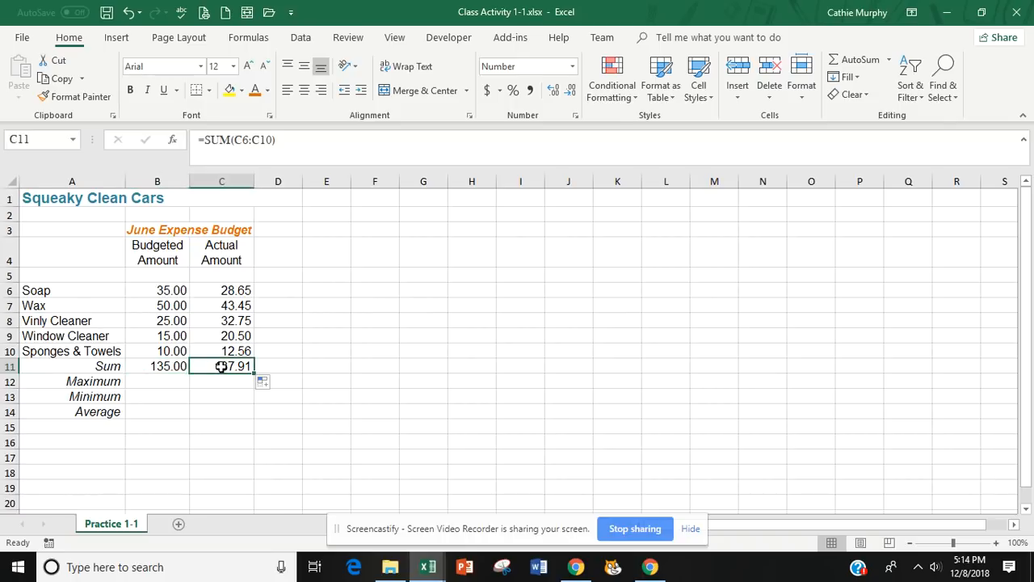
{"action": "left_click", "coordinate": [163, 368]}
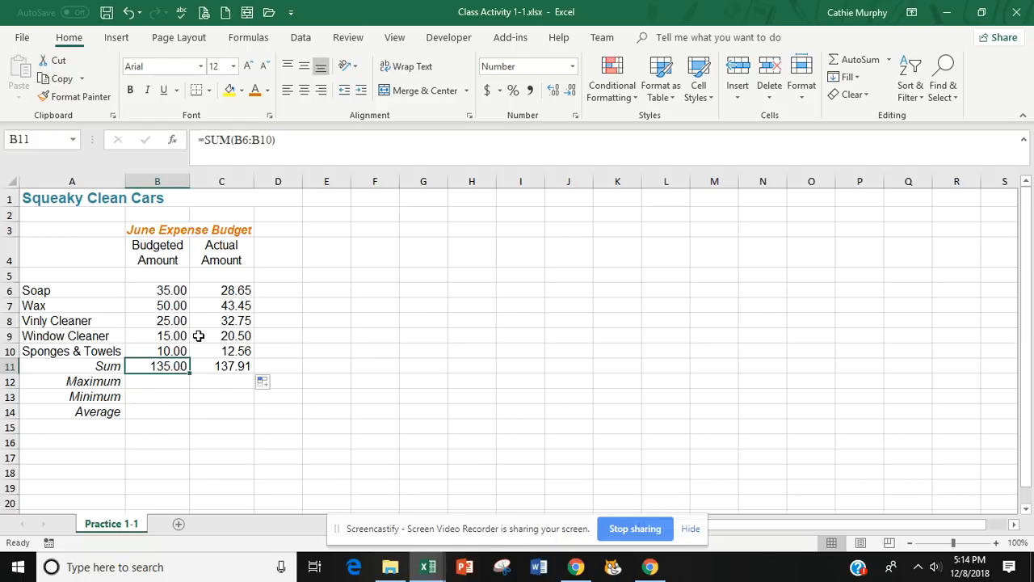
Review the individual budgeted amounts in B6:B10 that the Maximum cell B12 has to evaluate.
{"action": "left_click", "coordinate": [163, 384]}
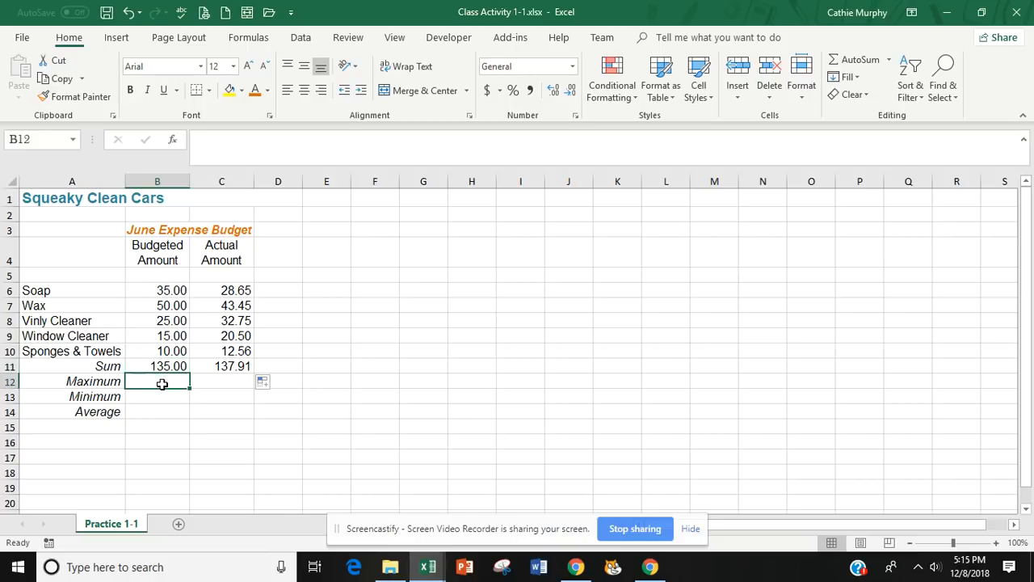
{"action": "left_click", "coordinate": [169, 292]}
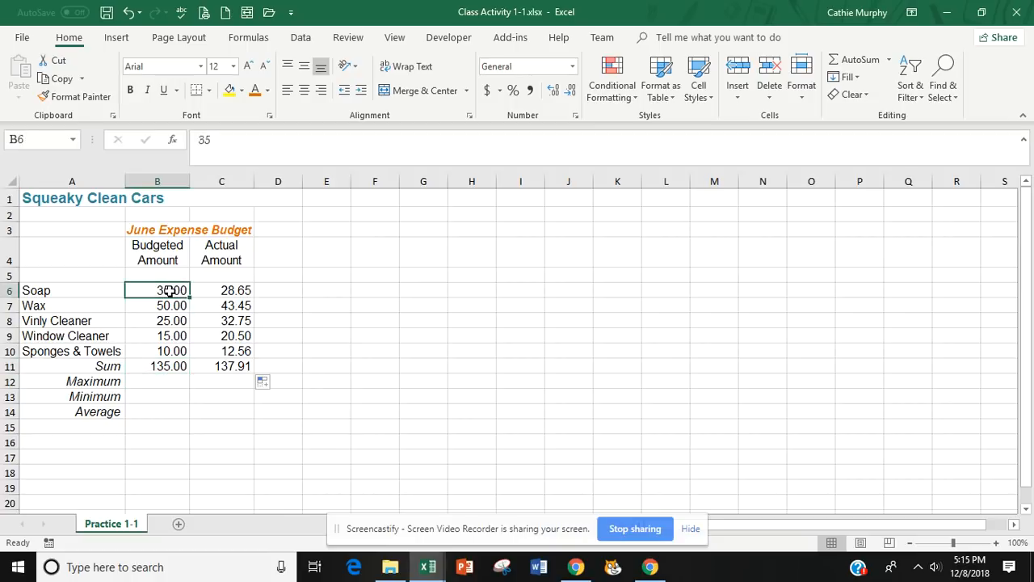
{"action": "left_click_drag", "start_coordinate": [169, 292], "coordinate": [167, 348]}
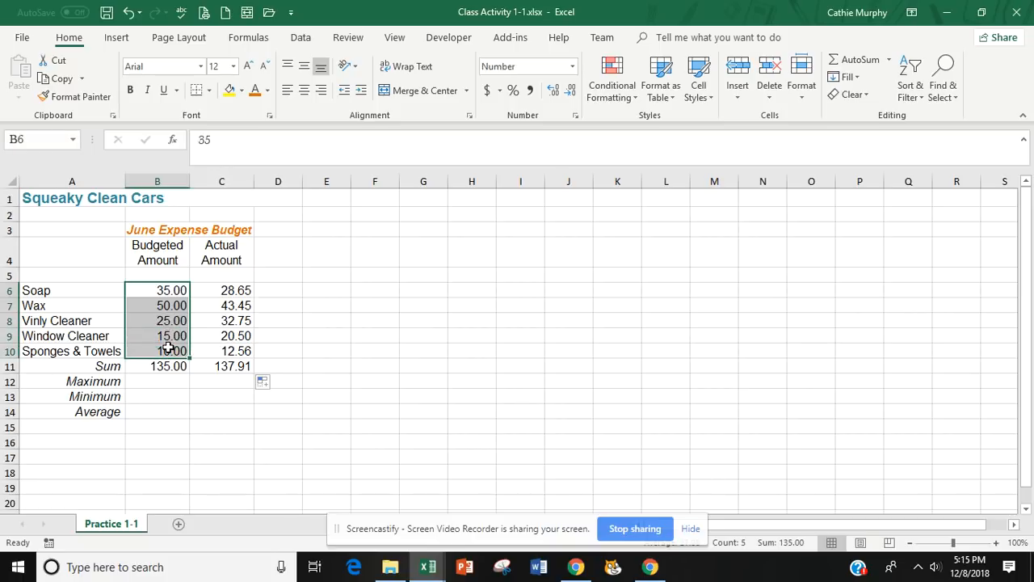
{"action": "left_click", "coordinate": [167, 393]}
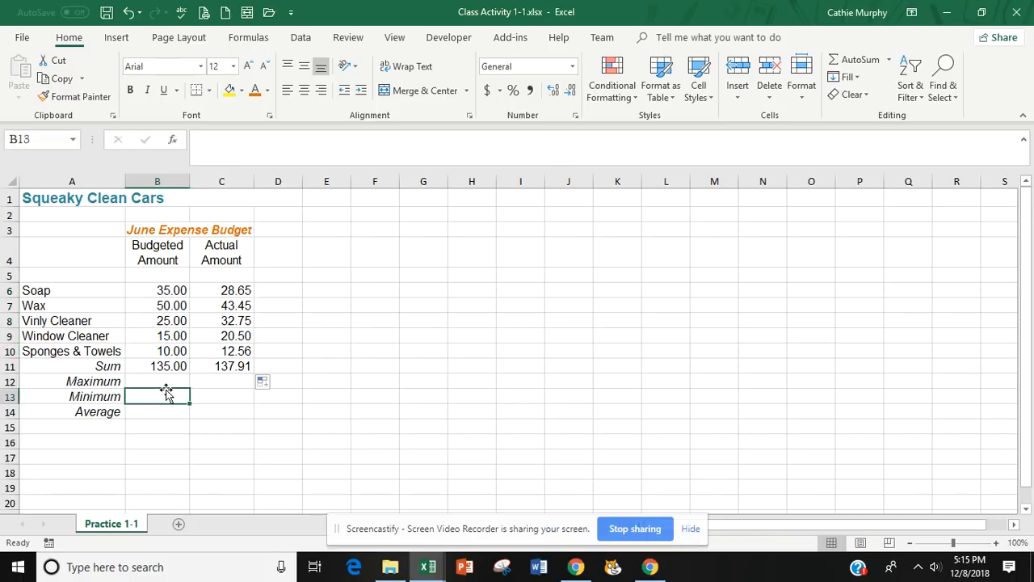
{"action": "left_click", "coordinate": [167, 382]}
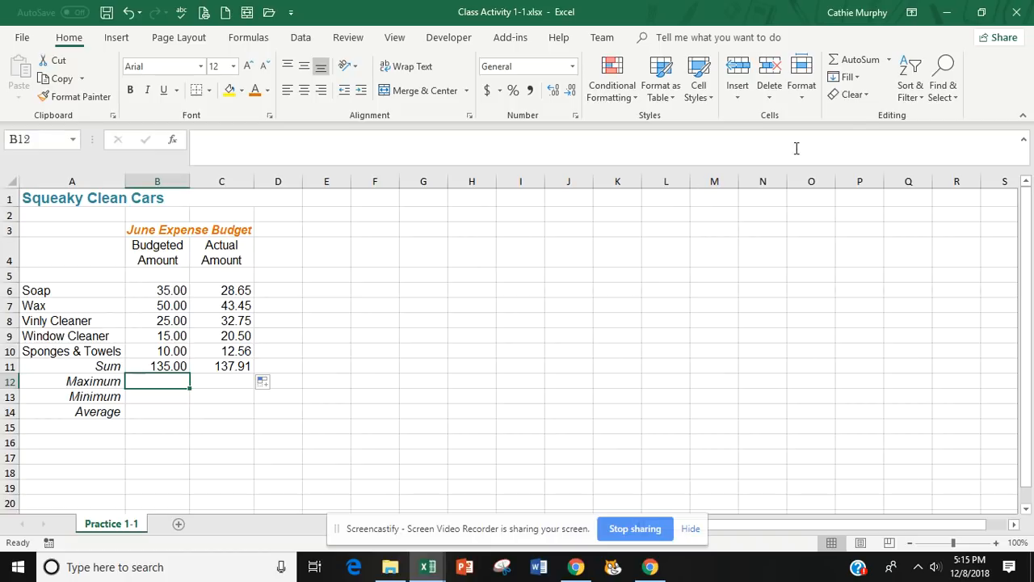
{"action": "left_click", "coordinate": [889, 61]}
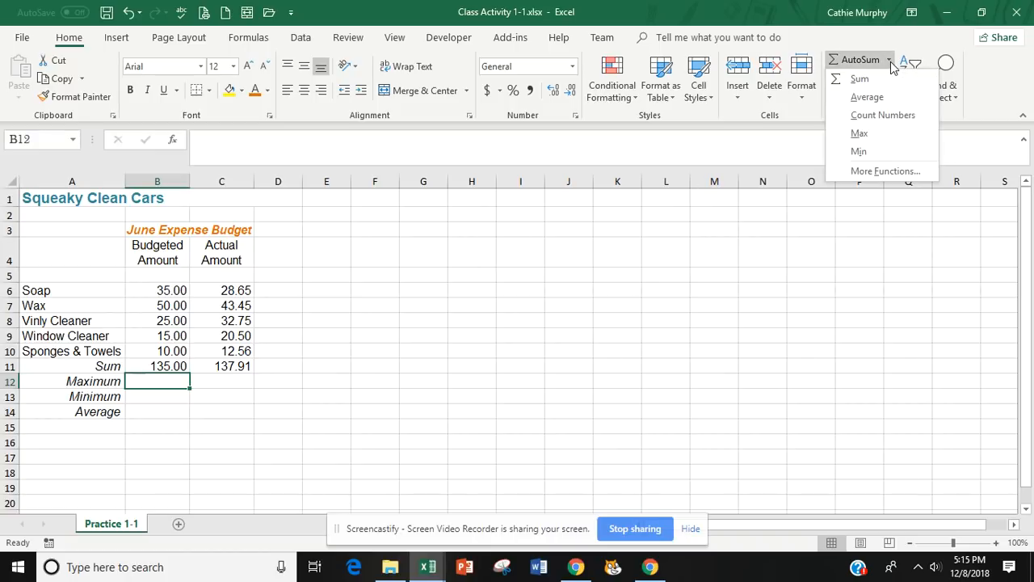
{"action": "left_click", "coordinate": [863, 133]}
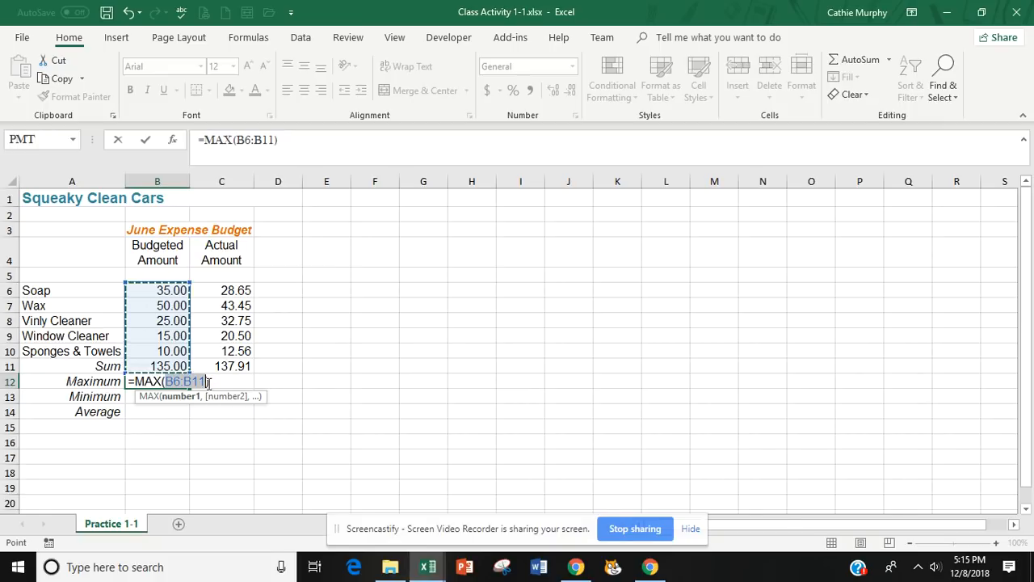
{"action": "key", "text": "BackSpace"}
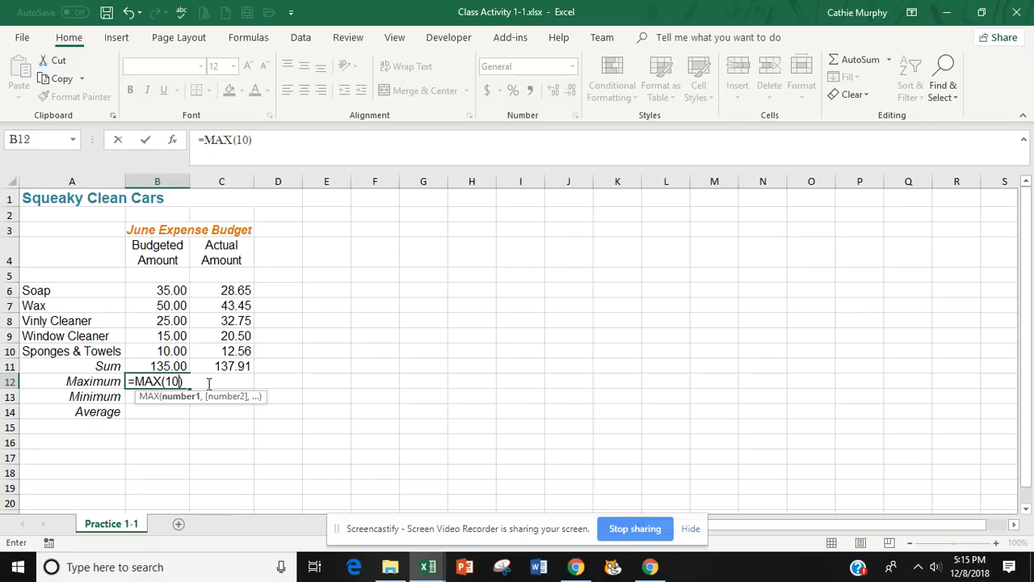
{"action": "key", "text": "F2"}
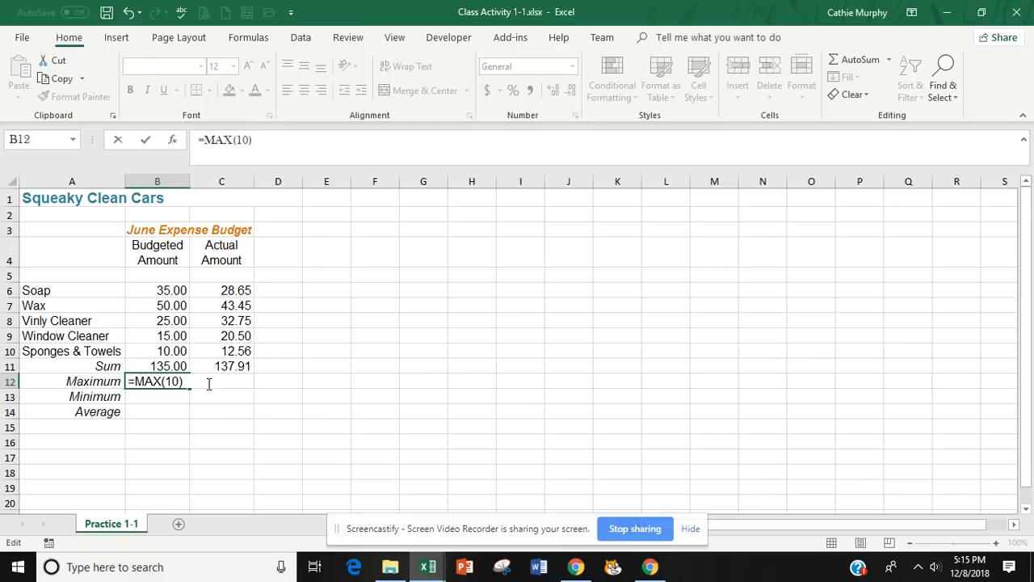
{"action": "key", "text": "Escape"}
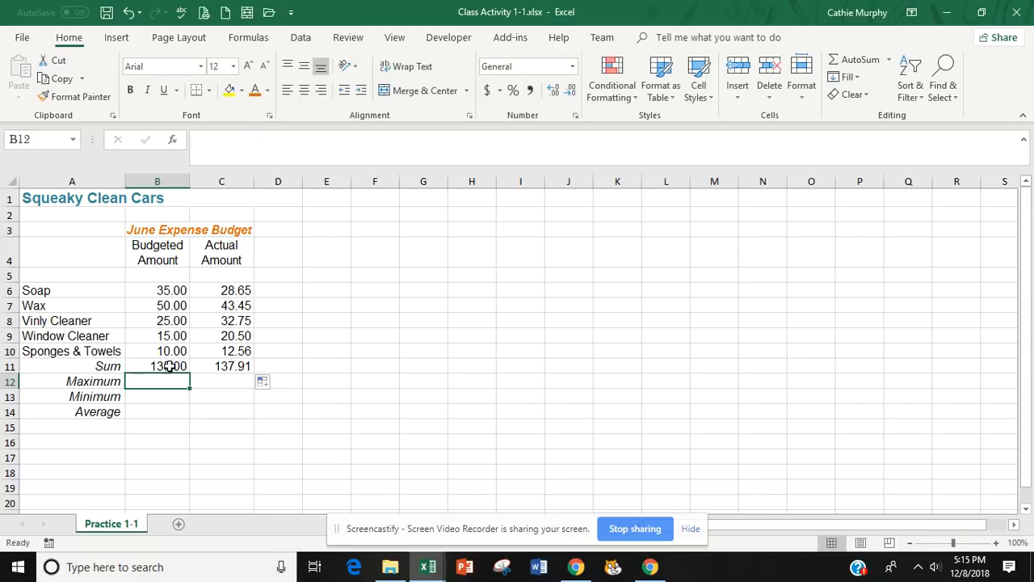
Try to calculate the maximum budgeted amount in B12 with the AutoSum Max function, and clear the resulting formula.
{"action": "left_click", "coordinate": [889, 62]}
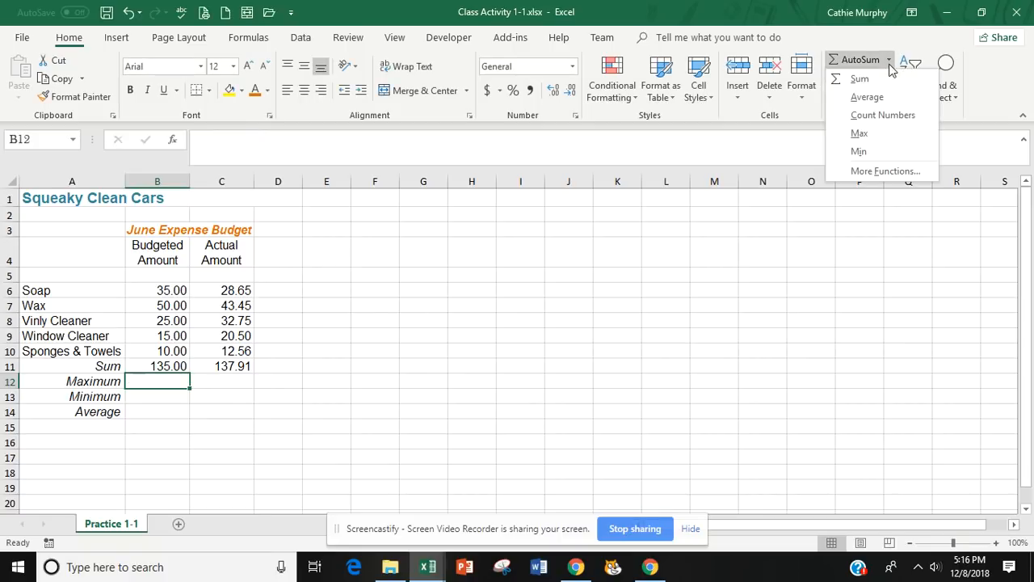
{"action": "left_click", "coordinate": [860, 134]}
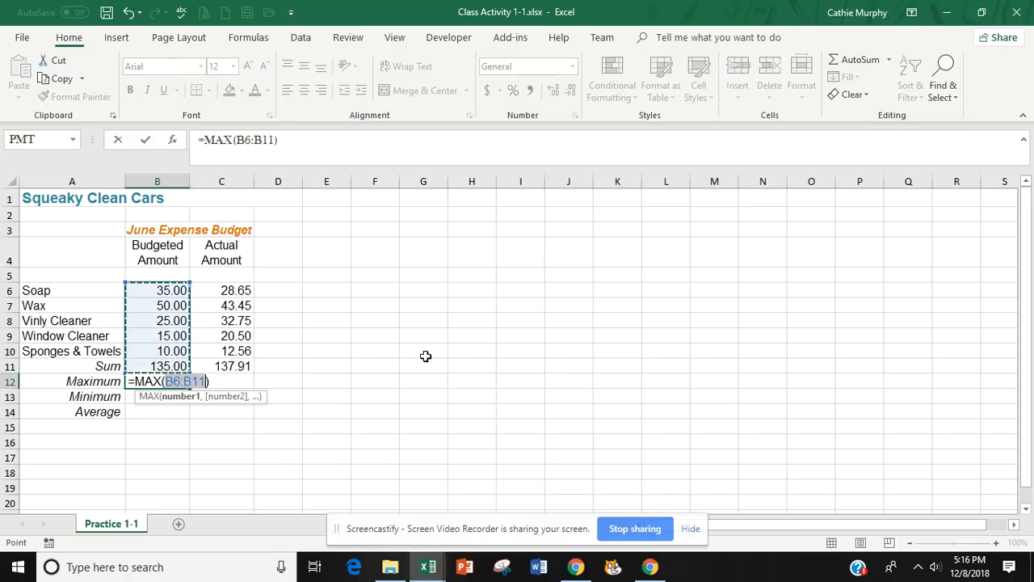
{"action": "left_click", "coordinate": [271, 140]}
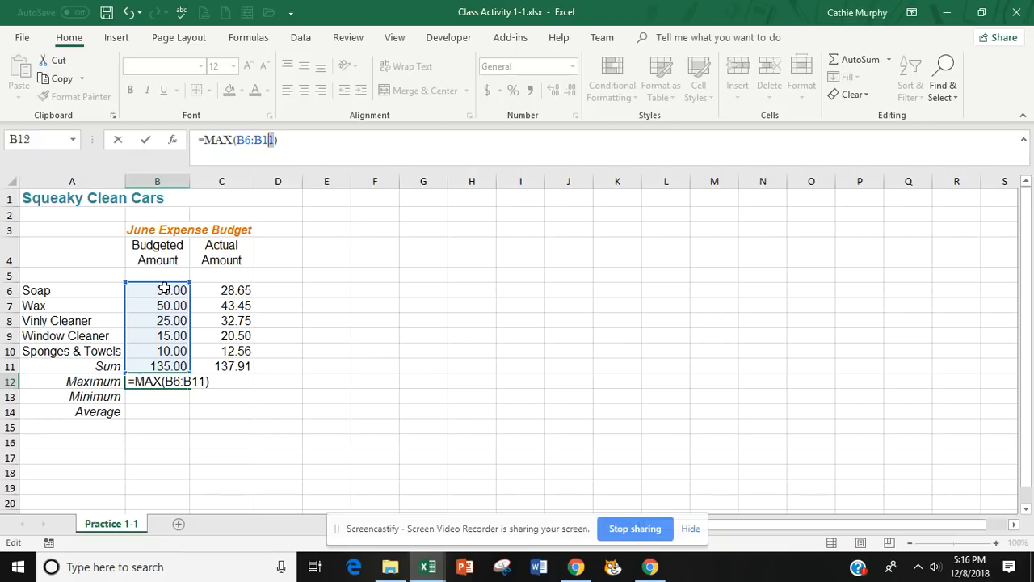
{"action": "left_click_drag", "start_coordinate": [164, 288], "coordinate": [160, 348]}
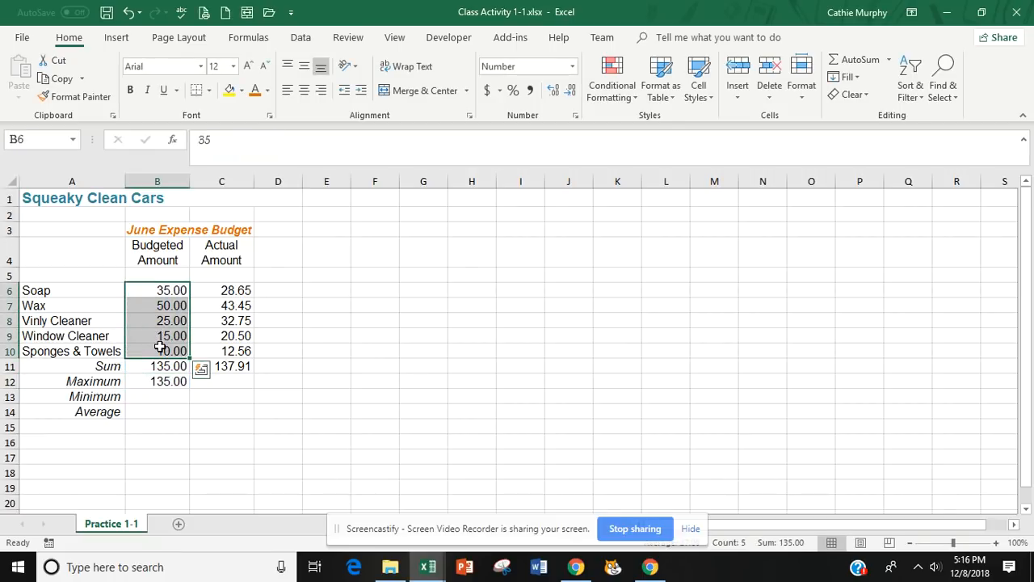
{"action": "left_click", "coordinate": [203, 436]}
{"action": "left_click", "coordinate": [177, 383]}
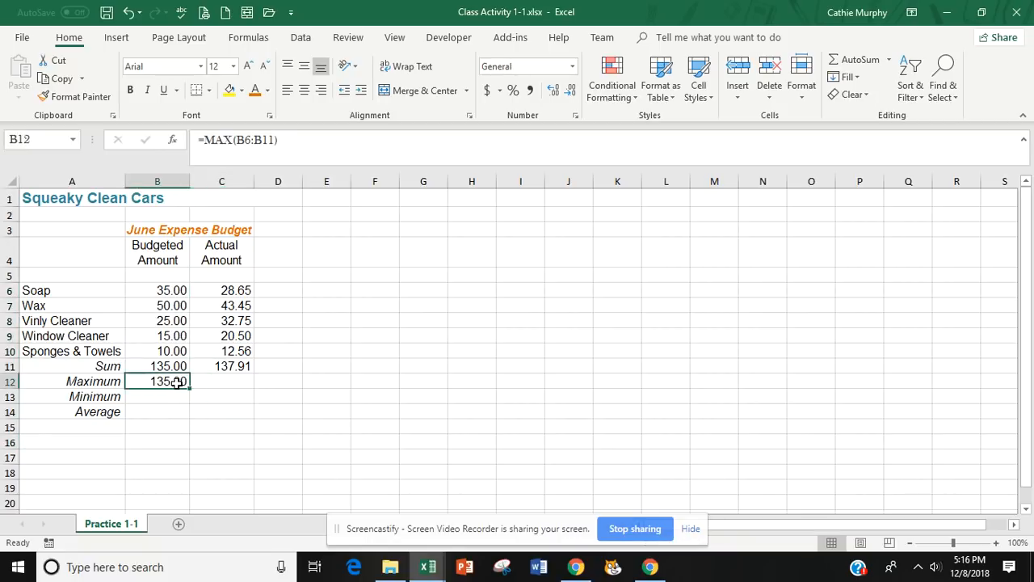
{"action": "key", "text": "Delete"}
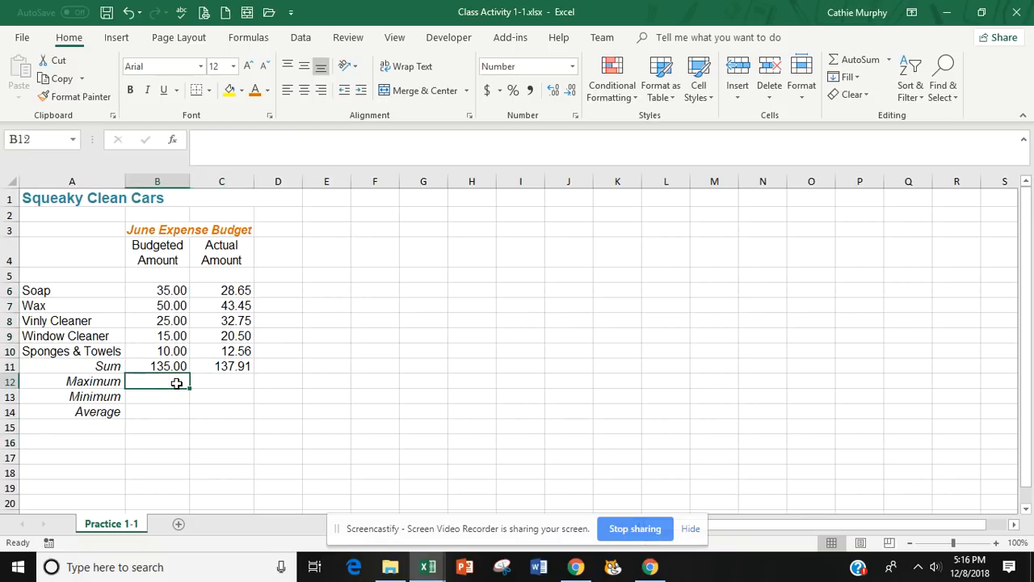
Calculate the maximum of the budgeted amounts B6:B10 in B12 with the AutoSum Max function, and copy the formula to C12.
{"action": "left_click", "coordinate": [888, 63]}
{"action": "left_click", "coordinate": [869, 146]}
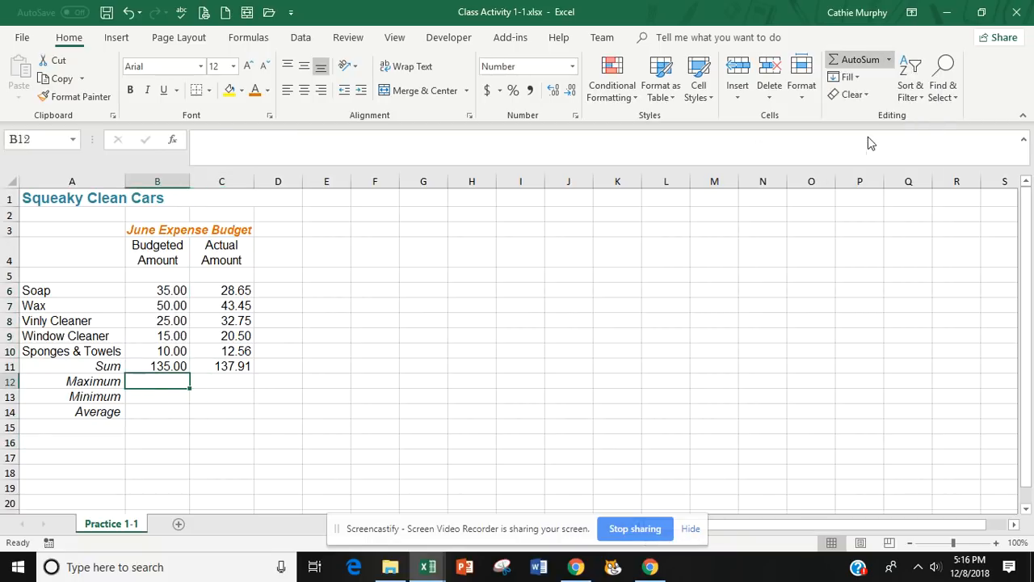
{"action": "left_click_drag", "start_coordinate": [161, 291], "coordinate": [168, 345]}
{"action": "key", "text": "Return"}
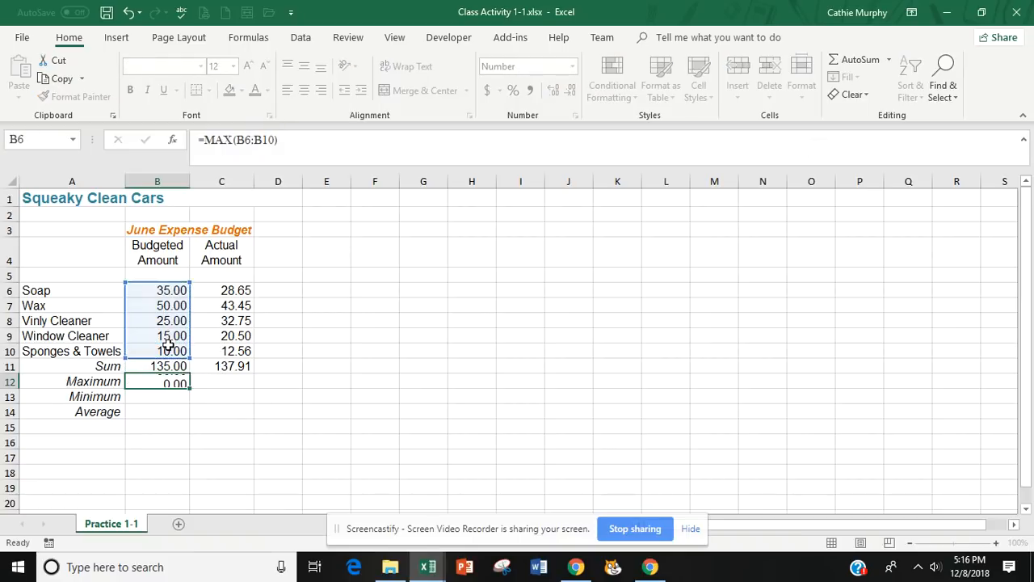
{"action": "left_click", "coordinate": [153, 384]}
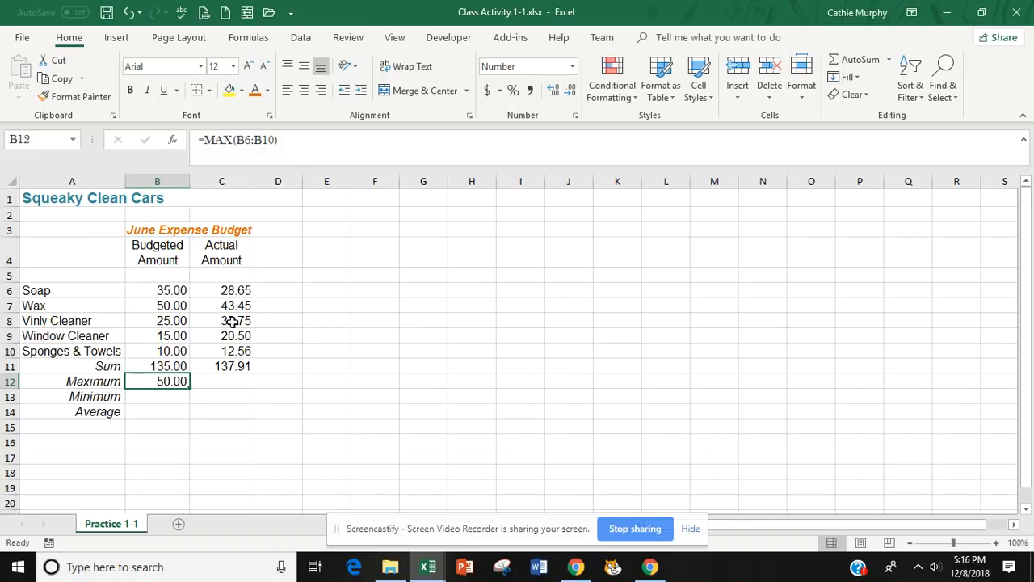
{"action": "left_click_drag", "start_coordinate": [190, 388], "coordinate": [240, 390]}
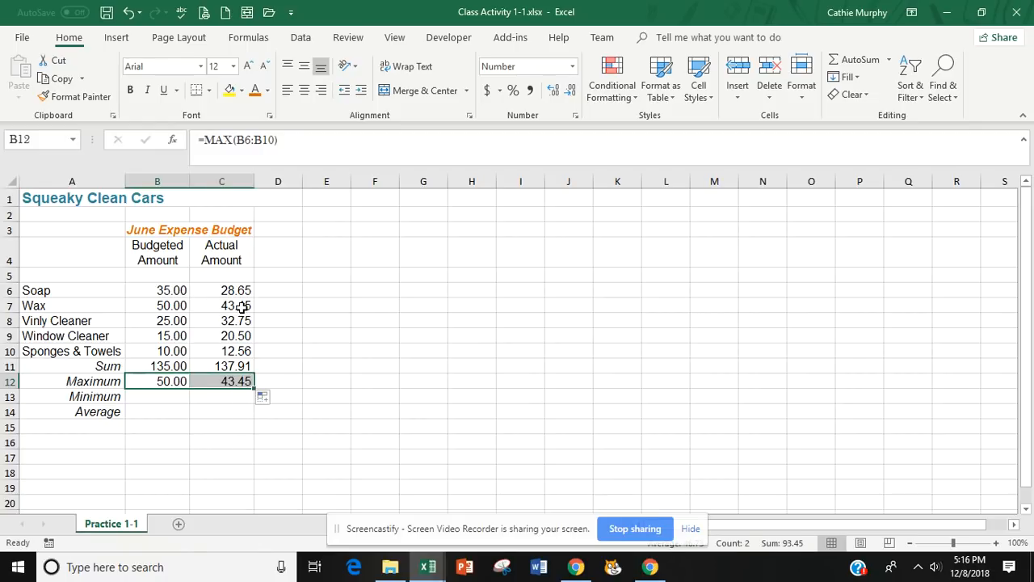
Calculate the minimum in B13 with the AutoSum Min function, correcting its range to B6:B10, and copy the formula to C13.
{"action": "left_click", "coordinate": [163, 398]}
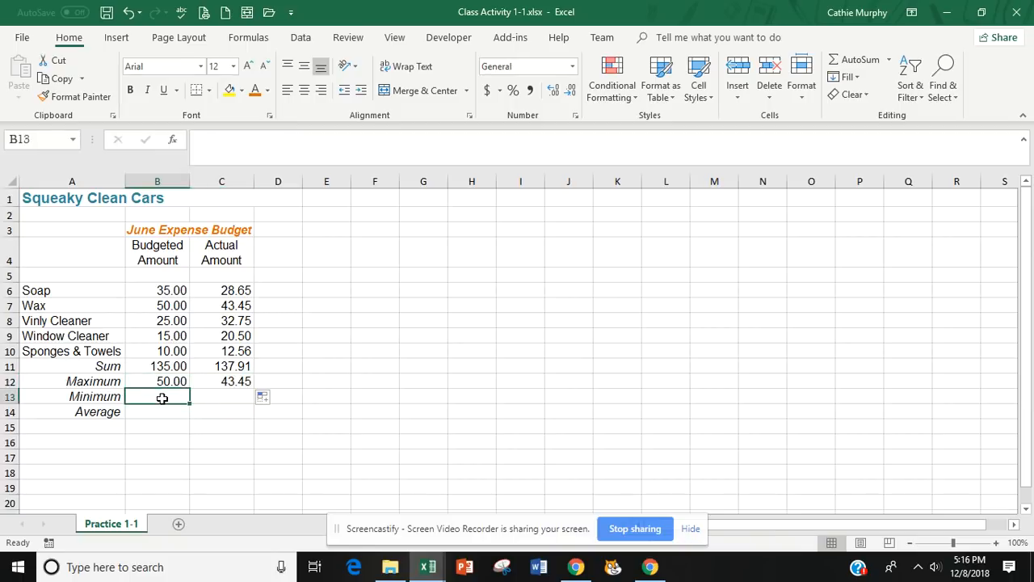
{"action": "left_click", "coordinate": [890, 61]}
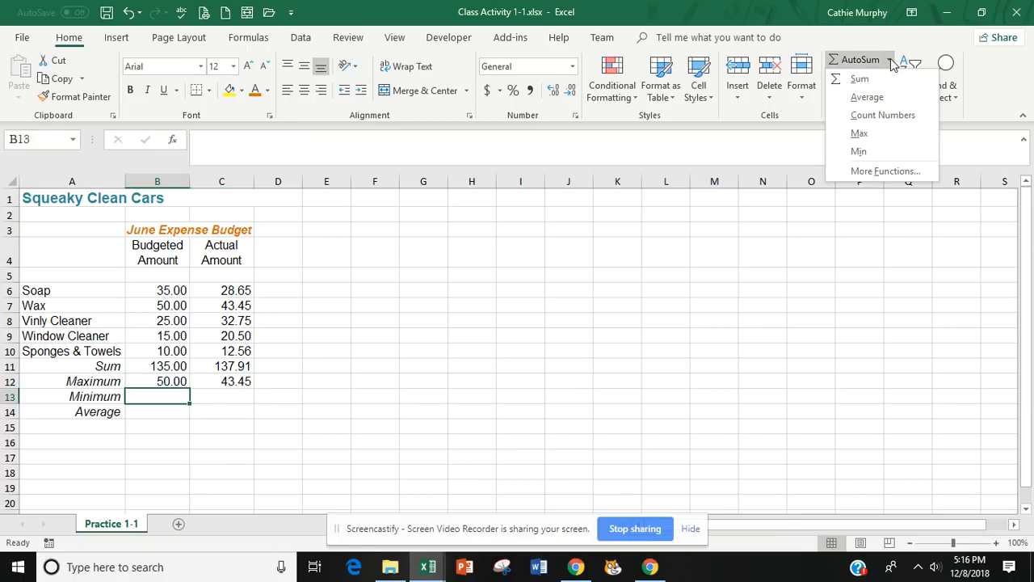
{"action": "left_click", "coordinate": [859, 151]}
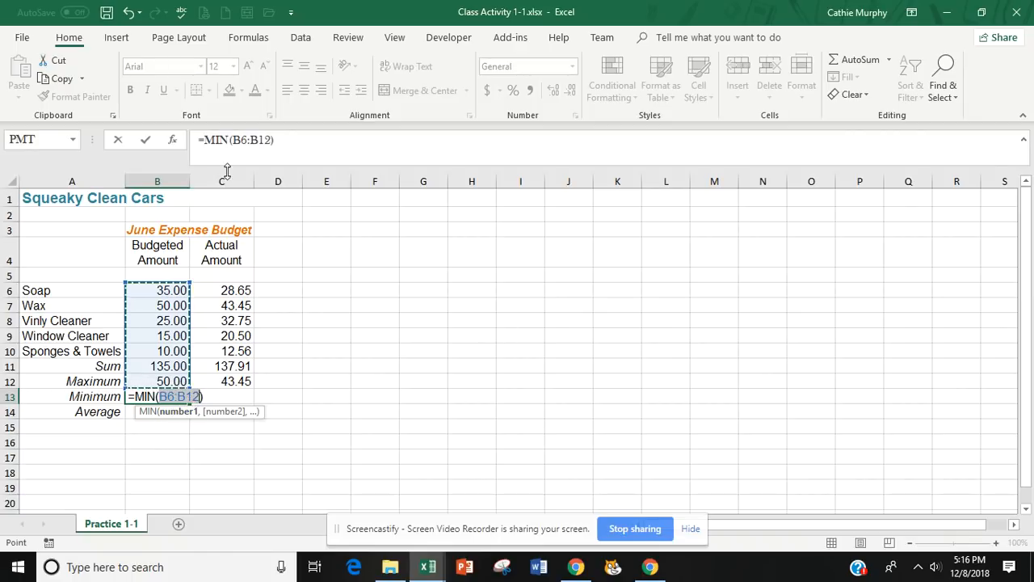
{"action": "left_click", "coordinate": [272, 140]}
{"action": "key", "text": "BackSpace"}
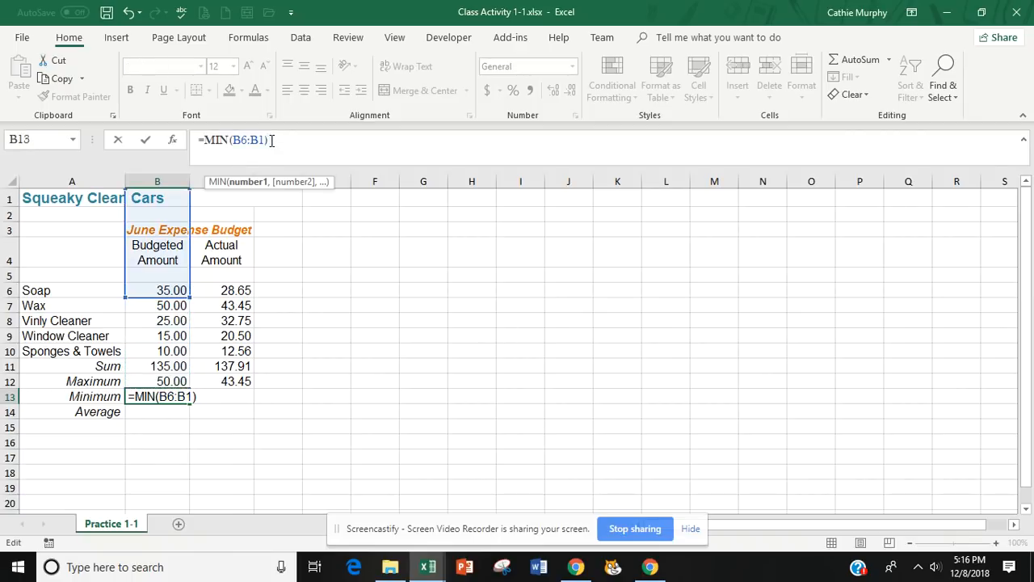
{"action": "type", "text": "0"}
{"action": "key", "text": "Return"}
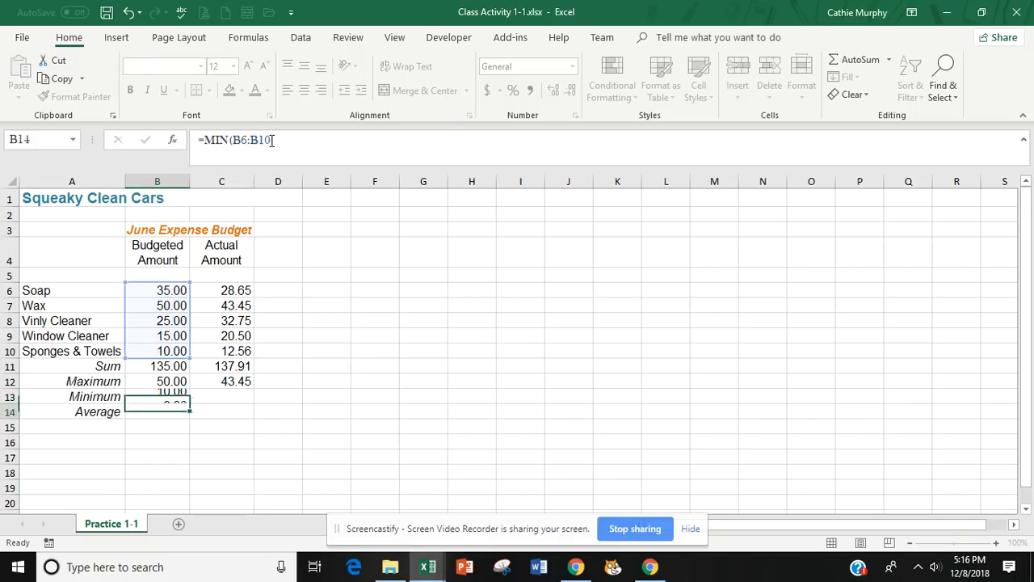
{"action": "left_click", "coordinate": [166, 396]}
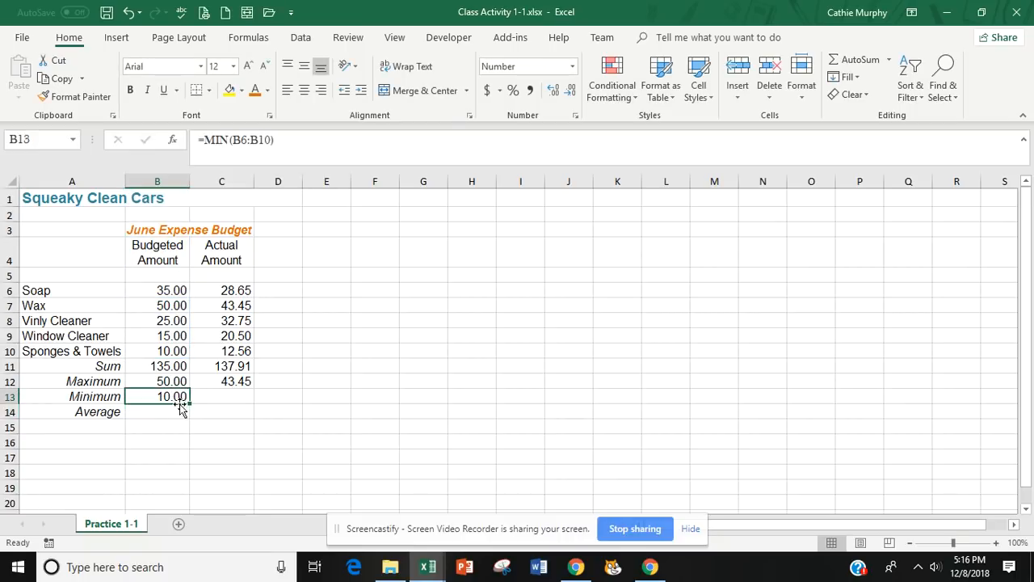
{"action": "left_click_drag", "start_coordinate": [191, 402], "coordinate": [236, 400]}
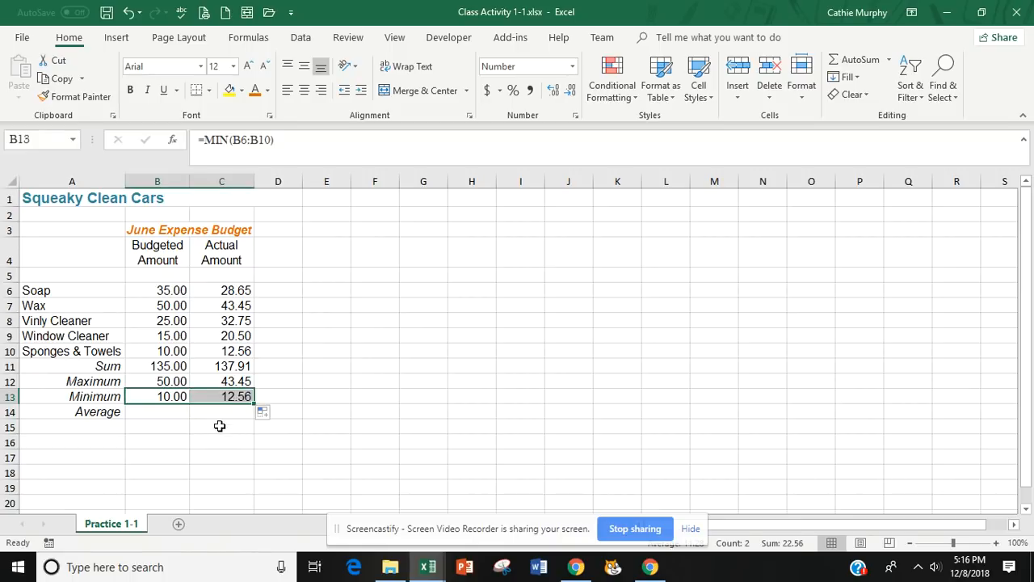
Calculate the average of the budgeted amounts B6:B10 in B14 with the AutoSum Average function, and copy the formula to C14.
{"action": "left_click", "coordinate": [162, 415]}
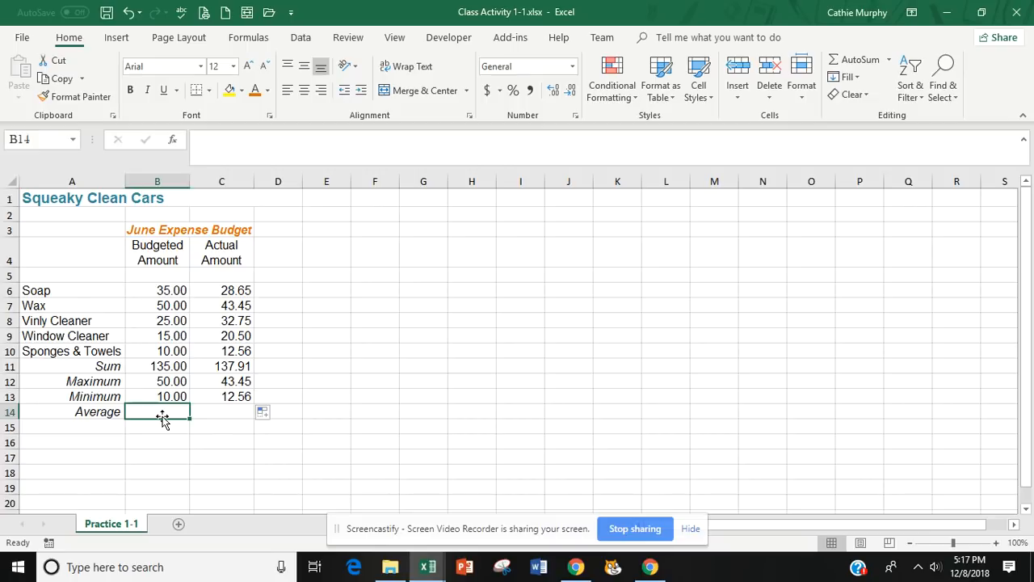
{"action": "left_click", "coordinate": [889, 62]}
{"action": "left_click", "coordinate": [864, 97]}
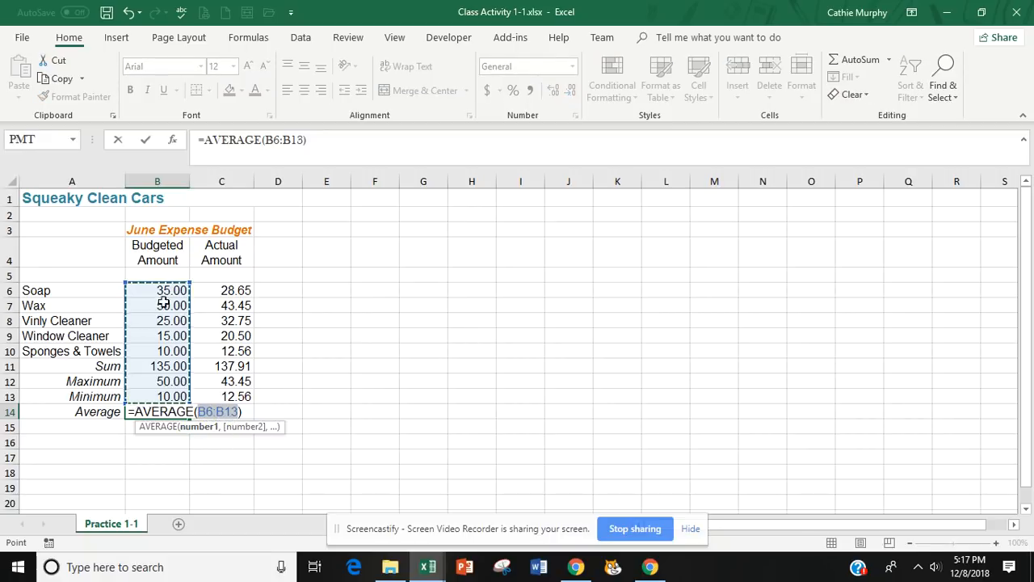
{"action": "left_click_drag", "start_coordinate": [160, 289], "coordinate": [175, 349]}
{"action": "key", "text": "Return"}
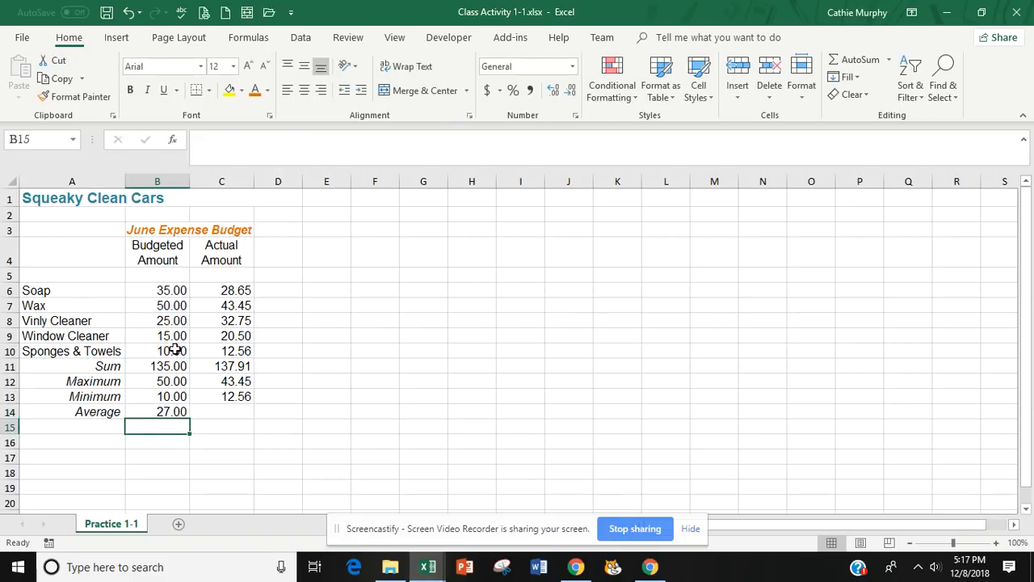
{"action": "left_click", "coordinate": [165, 412]}
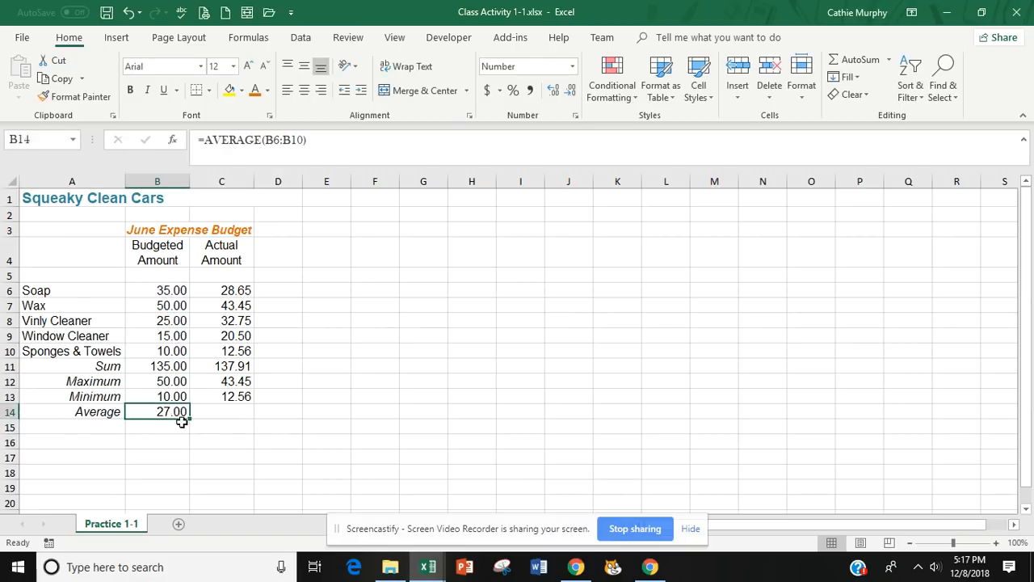
{"action": "left_click_drag", "start_coordinate": [189, 418], "coordinate": [245, 415]}
{"action": "left_click", "coordinate": [295, 449]}
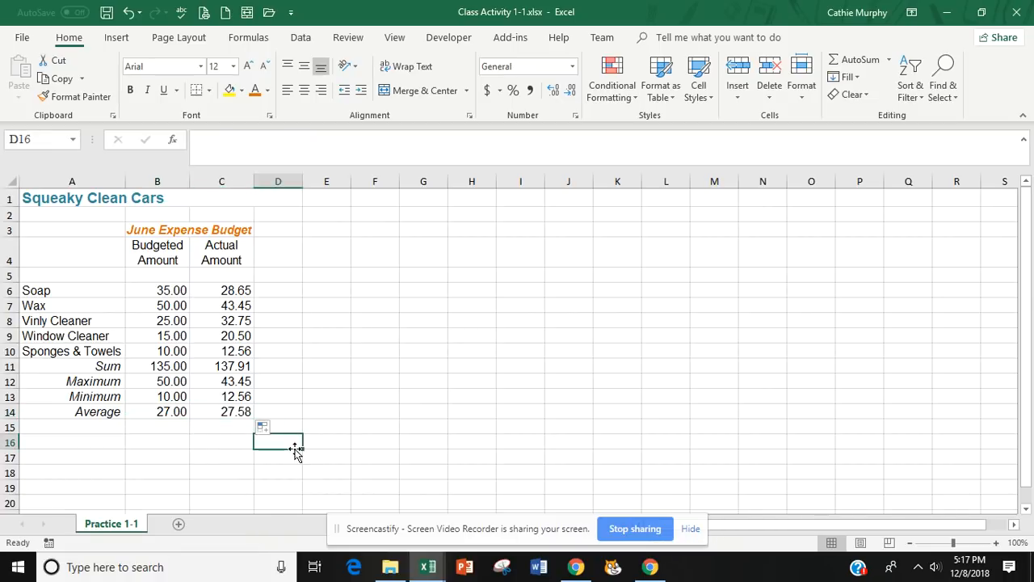
Review the summary labels in A11:A14 and their calculated values in B11:C14.
{"action": "left_click_drag", "start_coordinate": [102, 364], "coordinate": [101, 411]}
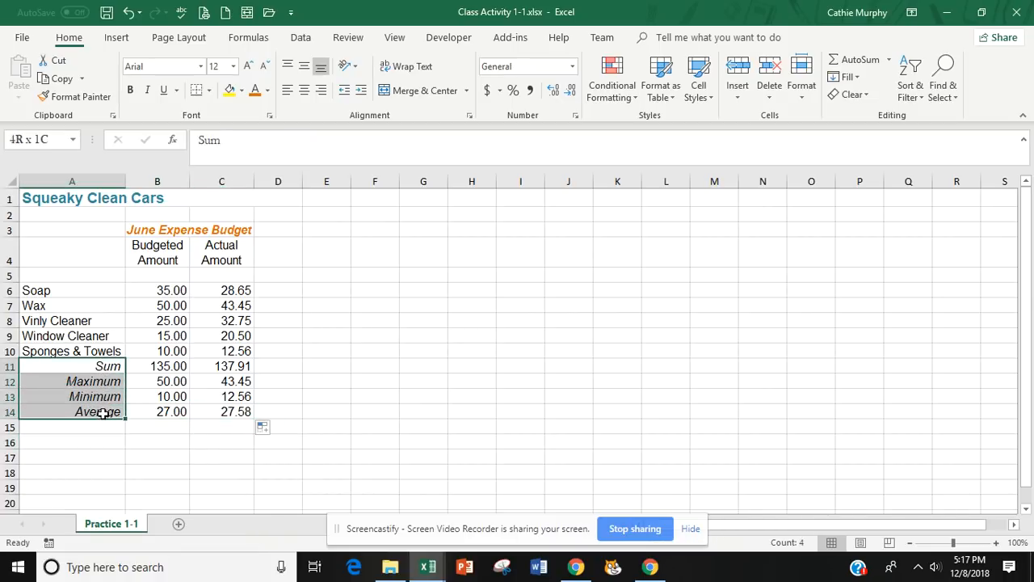
{"action": "left_click_drag", "start_coordinate": [144, 365], "coordinate": [225, 415]}
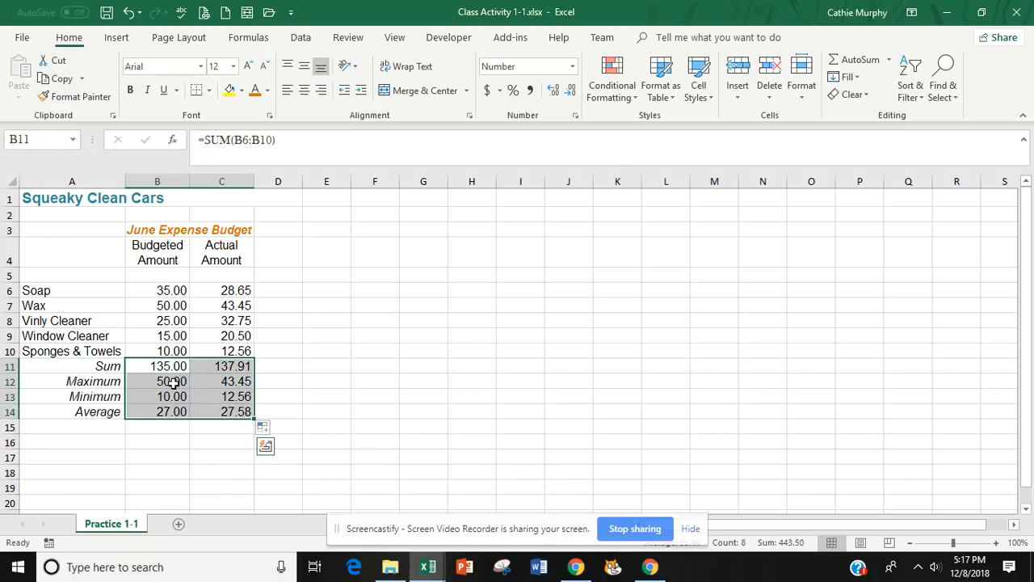
{"action": "left_click", "coordinate": [212, 450]}
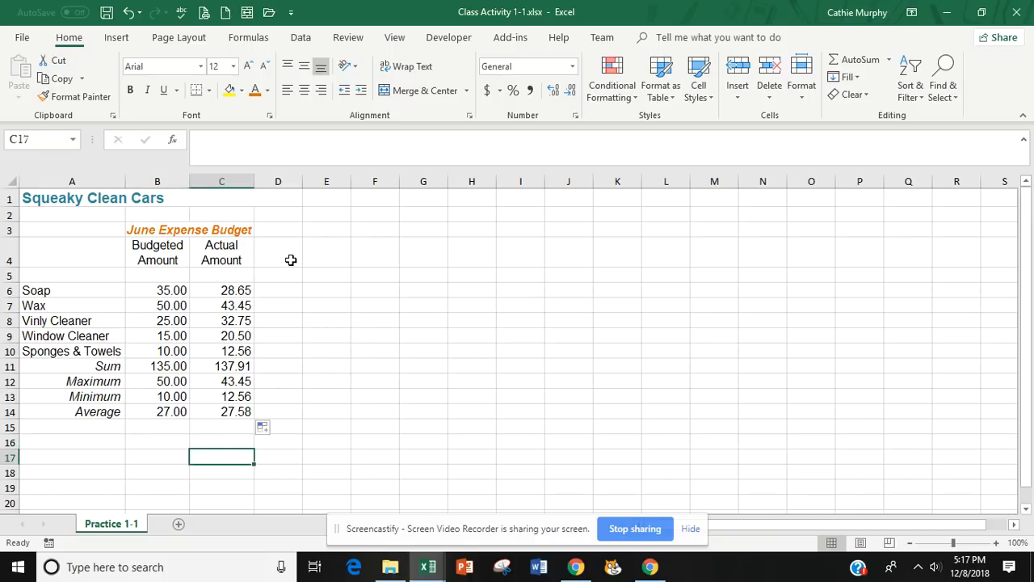
Enter the column heading "Difference" in D4, beside the Budgeted Amount and Actual Amount headings.
{"action": "left_click", "coordinate": [286, 251]}
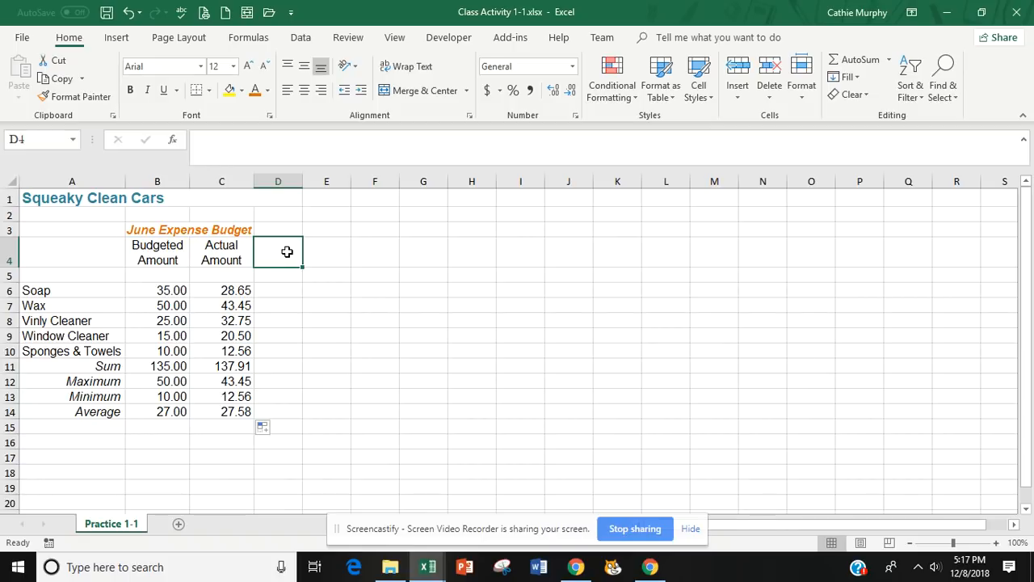
{"action": "type", "text": "Difference"}
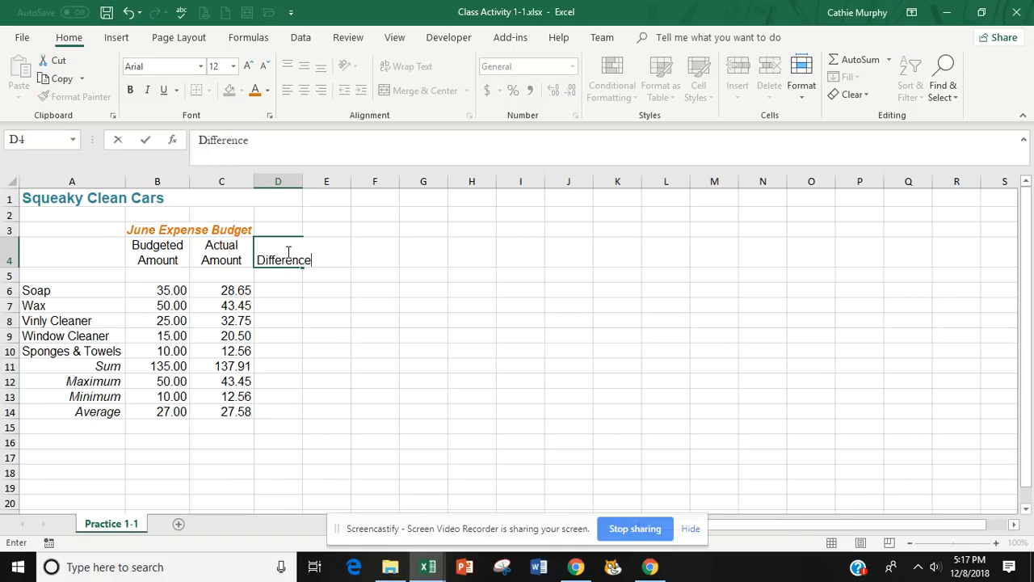
{"action": "key", "text": "Return"}
{"action": "left_click", "coordinate": [287, 251]}
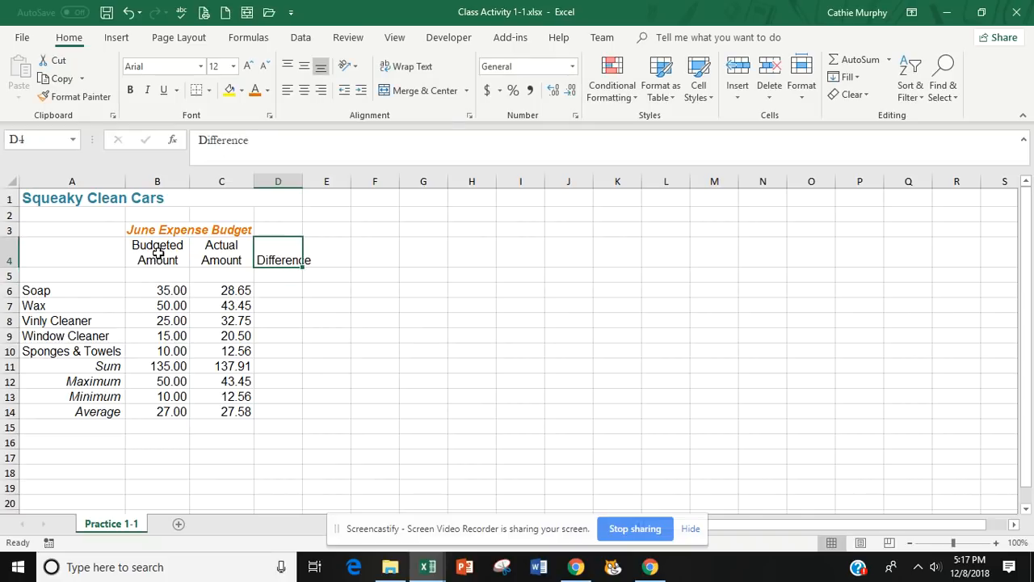
{"action": "left_click", "coordinate": [156, 255]}
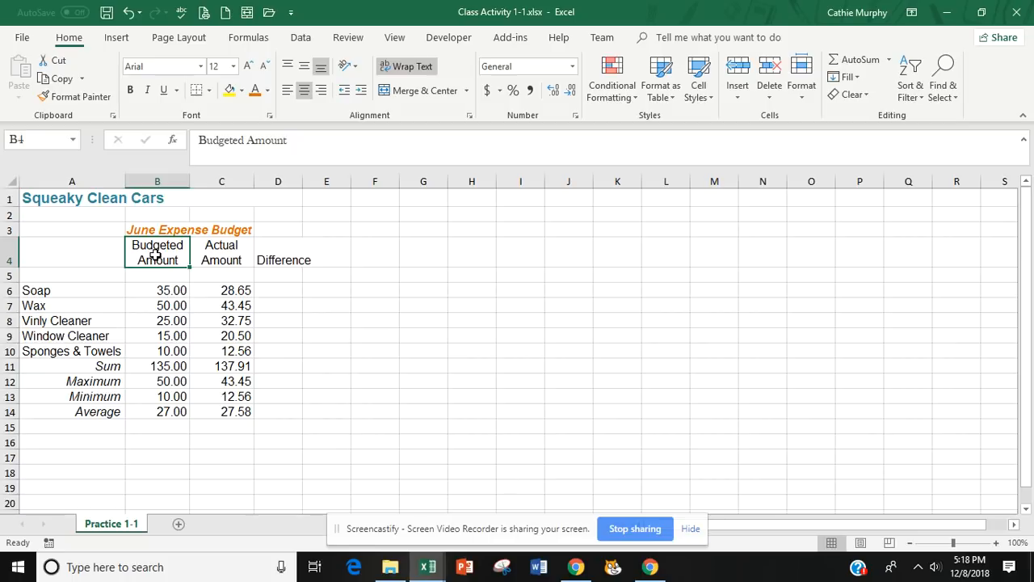
{"action": "left_click", "coordinate": [231, 252]}
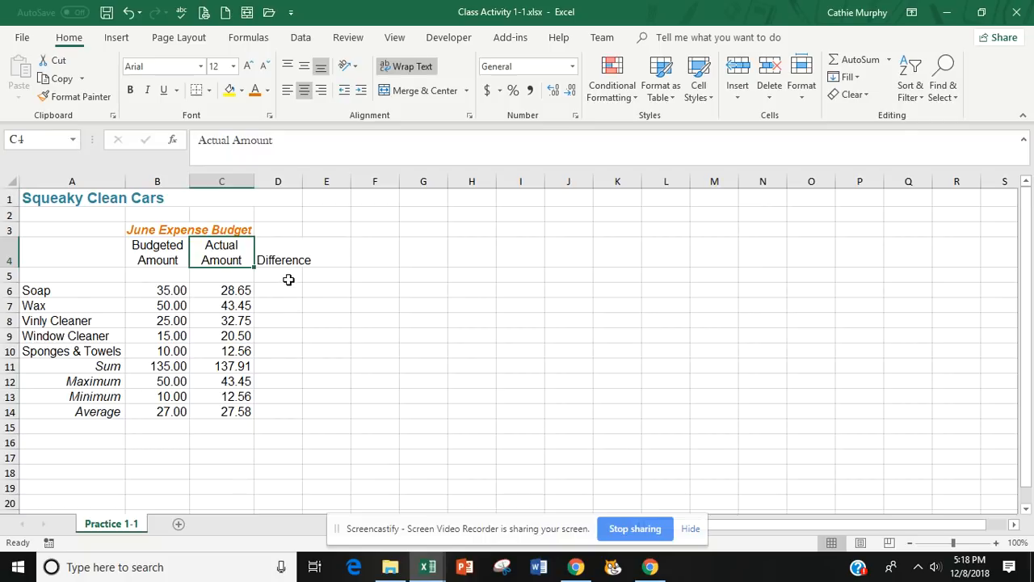
Widen column D so that the Difference heading fits inside its cell.
{"action": "left_click", "coordinate": [286, 288]}
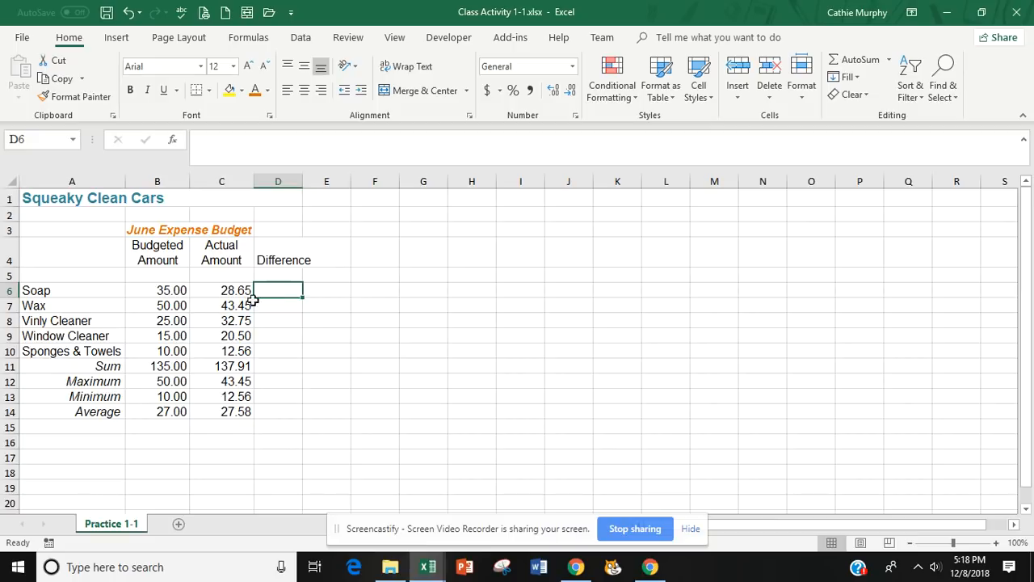
{"action": "left_click", "coordinate": [278, 253]}
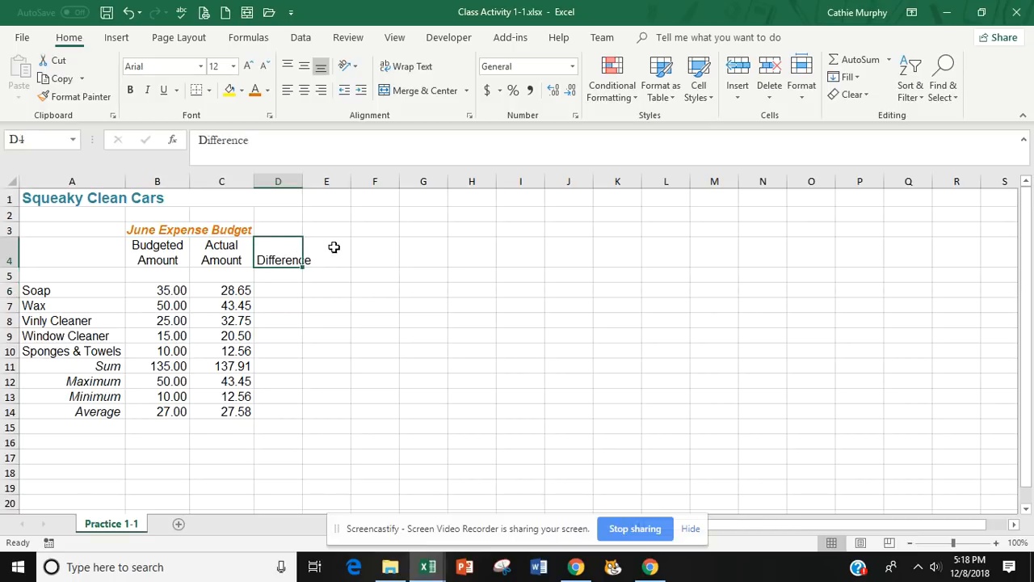
{"action": "left_click", "coordinate": [335, 246]}
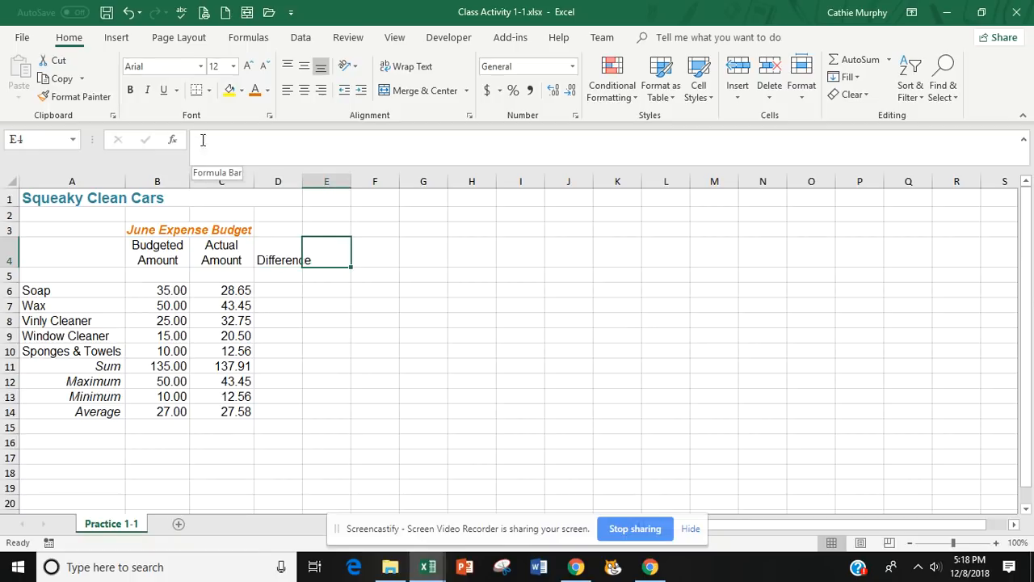
{"action": "left_click", "coordinate": [276, 258]}
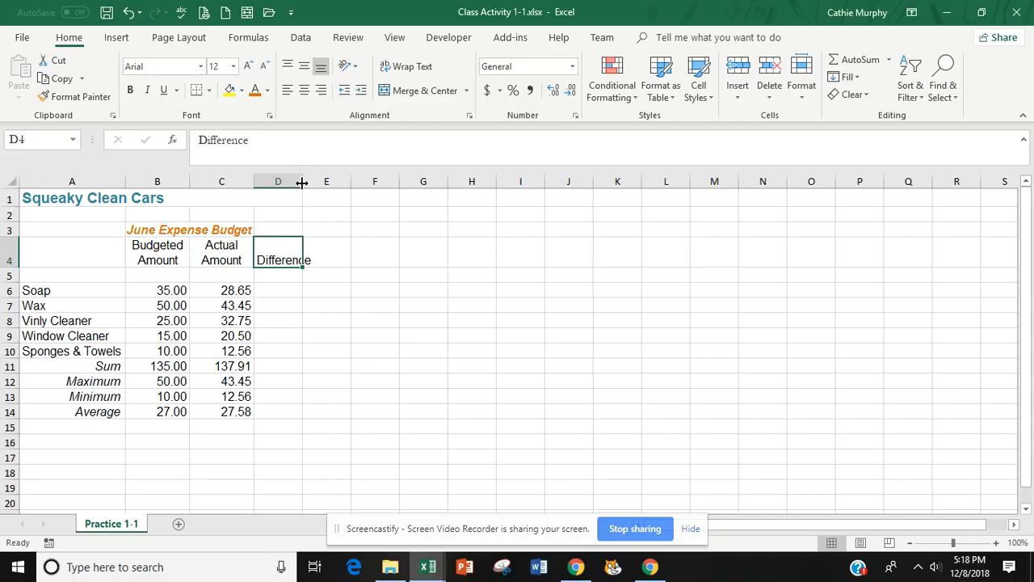
{"action": "left_click_drag", "start_coordinate": [301, 183], "coordinate": [312, 181]}
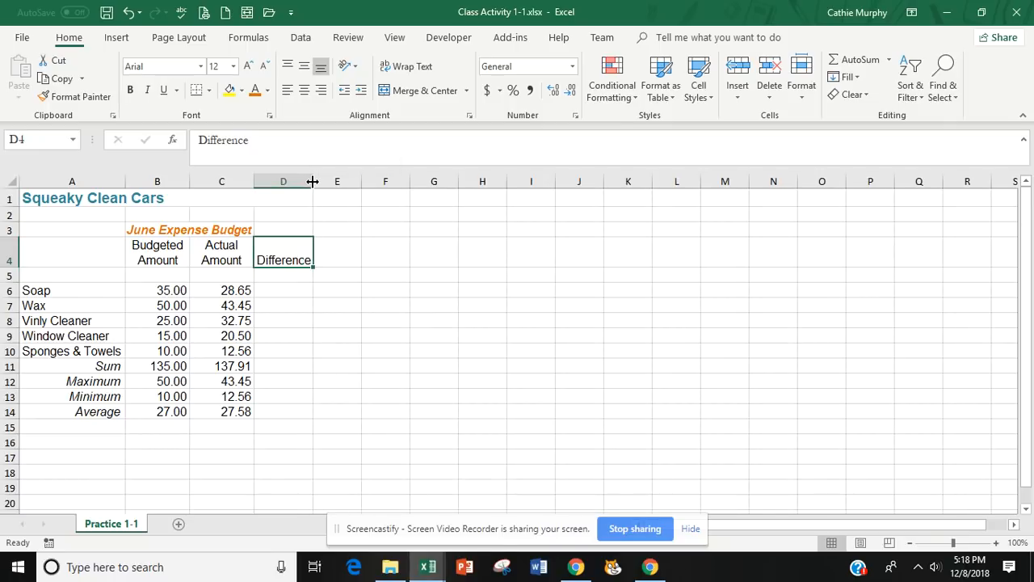
{"action": "left_click_drag", "start_coordinate": [189, 183], "coordinate": [190, 183]}
{"action": "left_click_drag", "start_coordinate": [314, 184], "coordinate": [320, 186]}
{"action": "left_click_drag", "start_coordinate": [318, 185], "coordinate": [319, 186]}
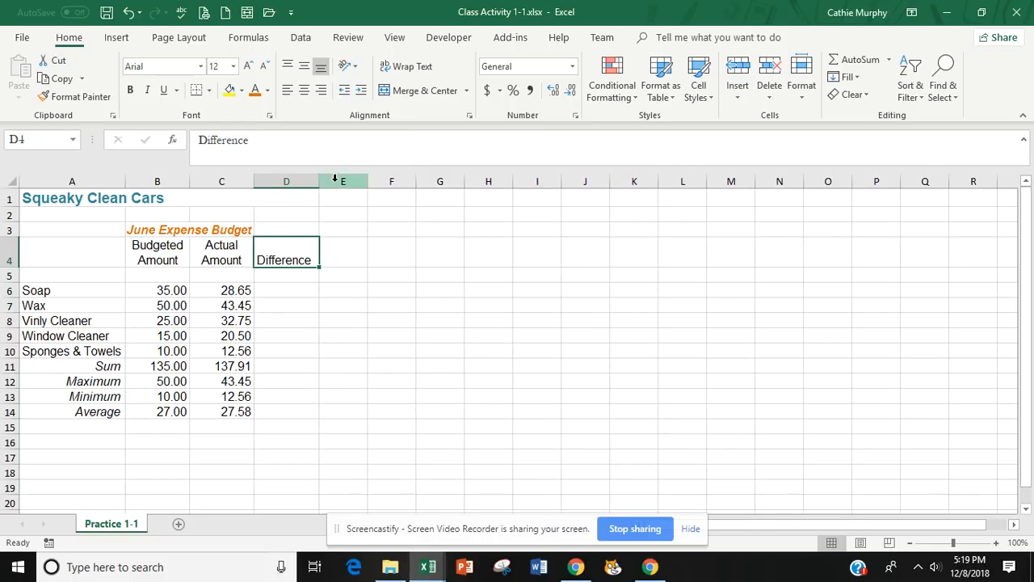
Copy the formatting of C4 to the Difference heading in D4 with Format Painter and middle-align the heading vertically.
{"action": "left_click", "coordinate": [216, 252]}
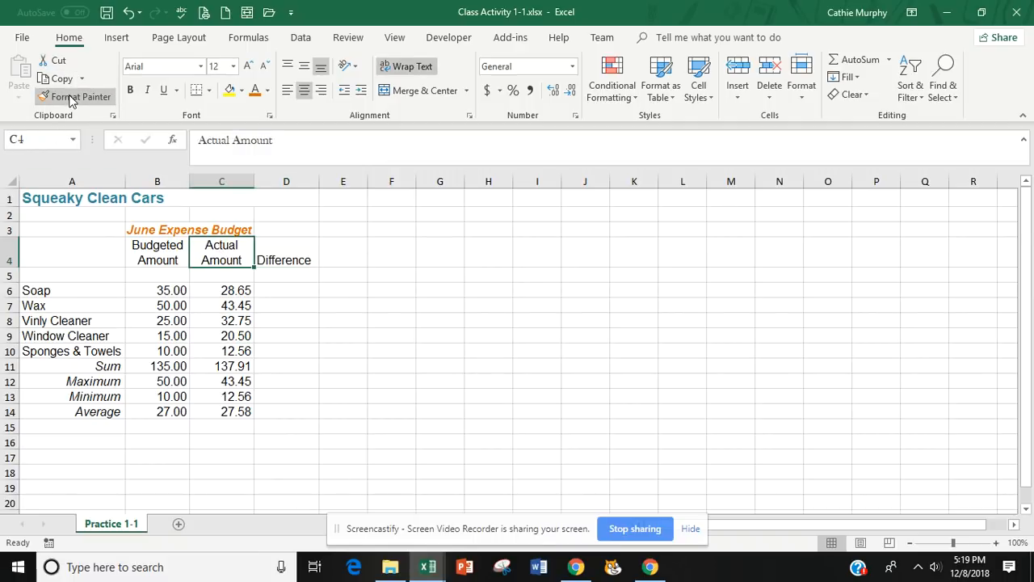
{"action": "left_click", "coordinate": [69, 98]}
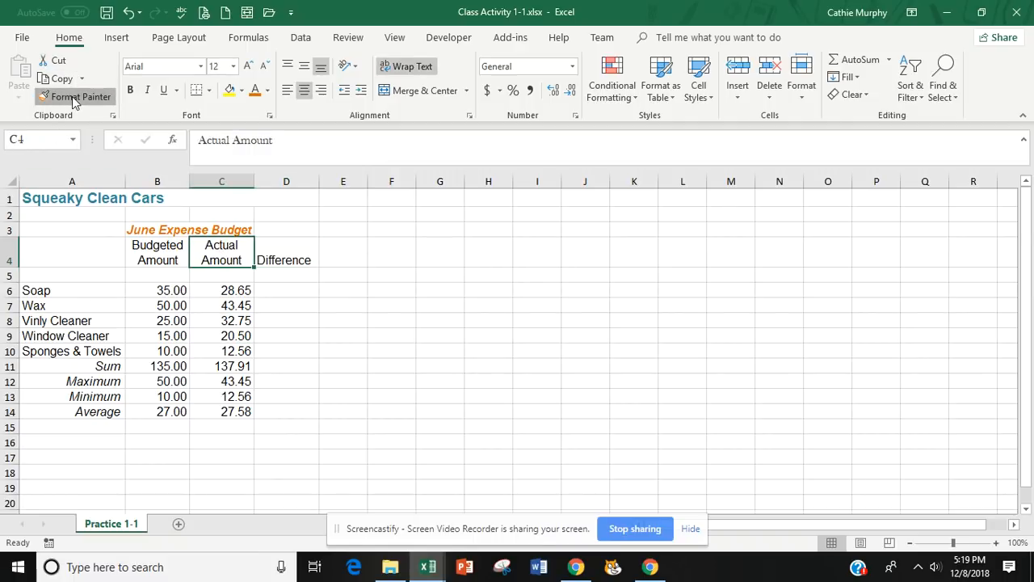
{"action": "left_click", "coordinate": [287, 246]}
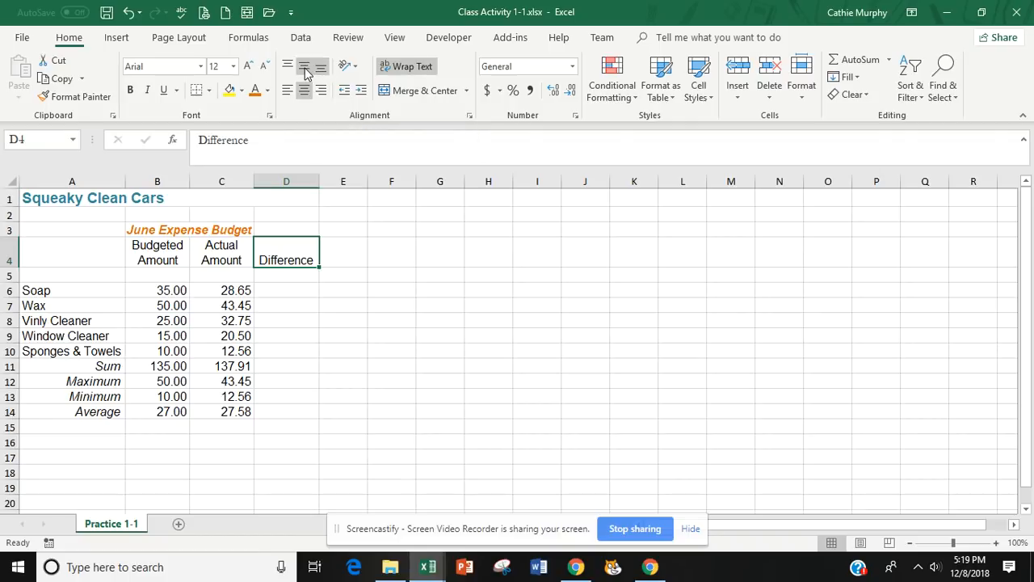
{"action": "left_click", "coordinate": [306, 73]}
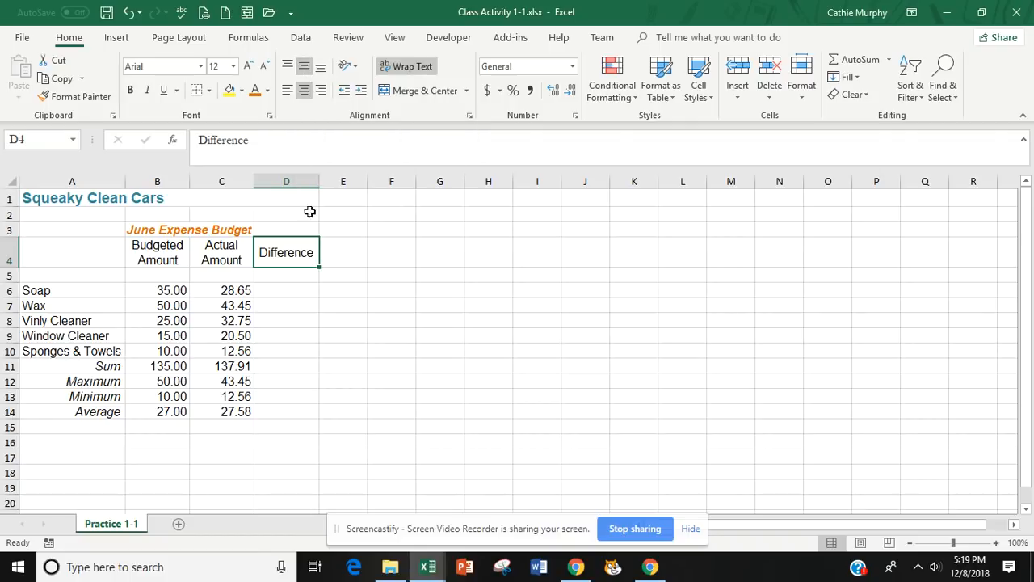
Enter the formula =B6-C6 in D6 to subtract the actual soap amount from the budgeted amount.
{"action": "left_click", "coordinate": [306, 307]}
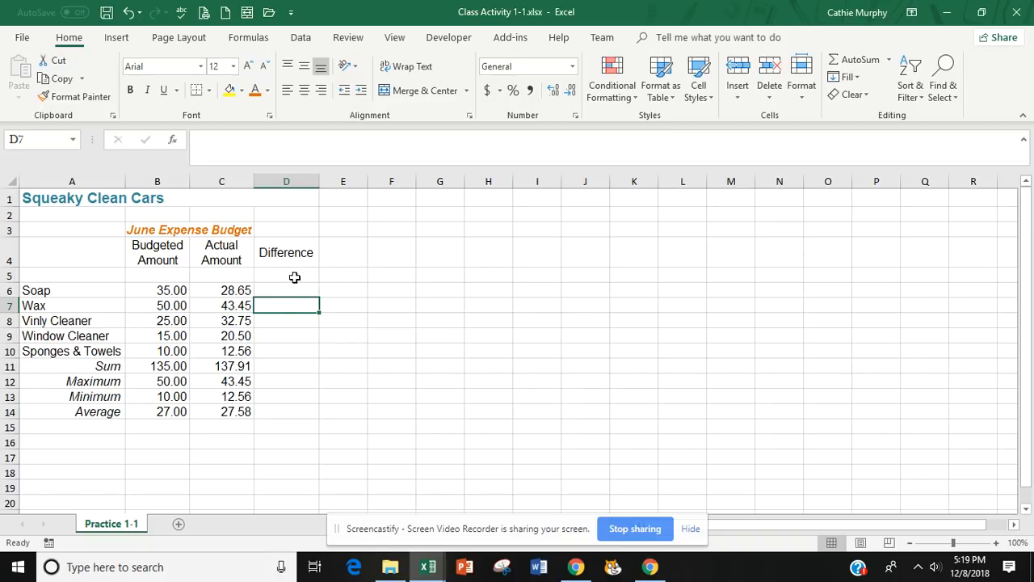
{"action": "left_click", "coordinate": [286, 291]}
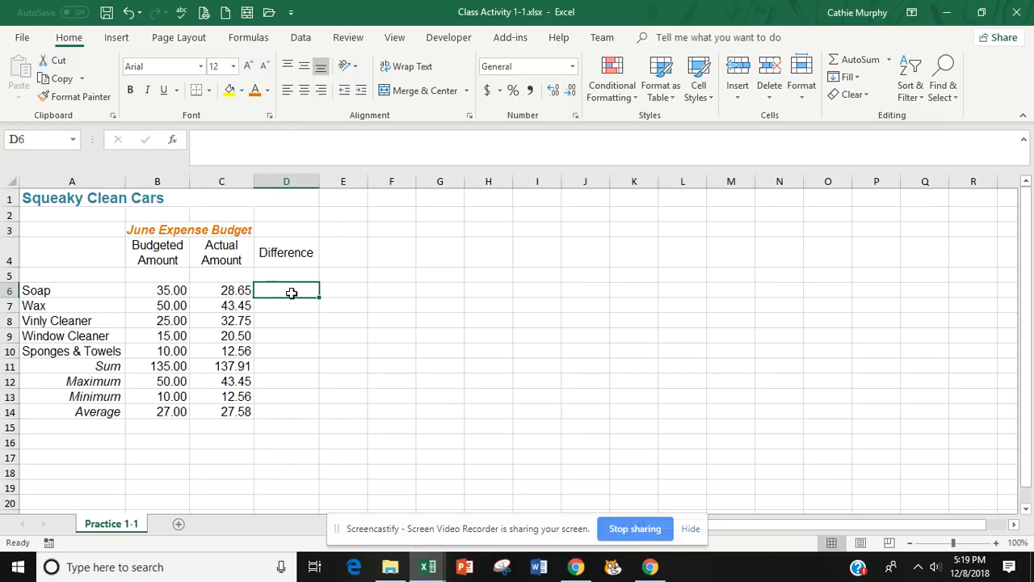
{"action": "type", "text": "="}
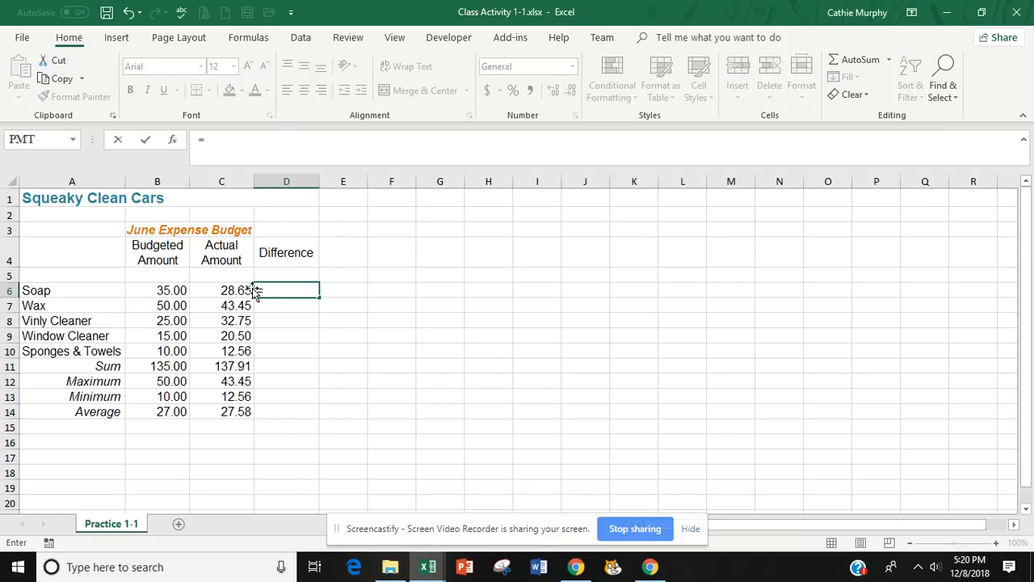
{"action": "left_click", "coordinate": [172, 291]}
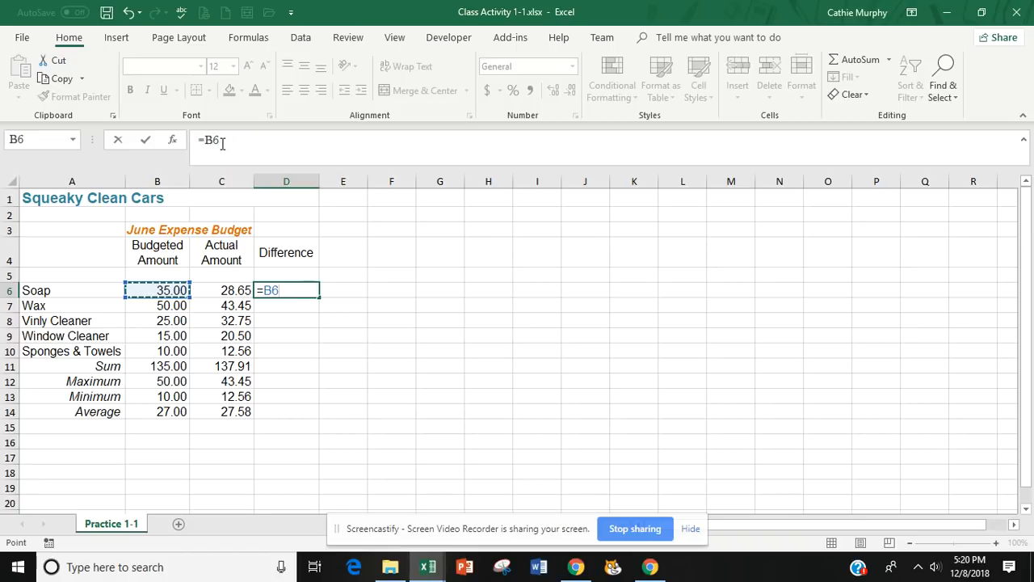
{"action": "type", "text": "-"}
{"action": "left_click", "coordinate": [231, 292]}
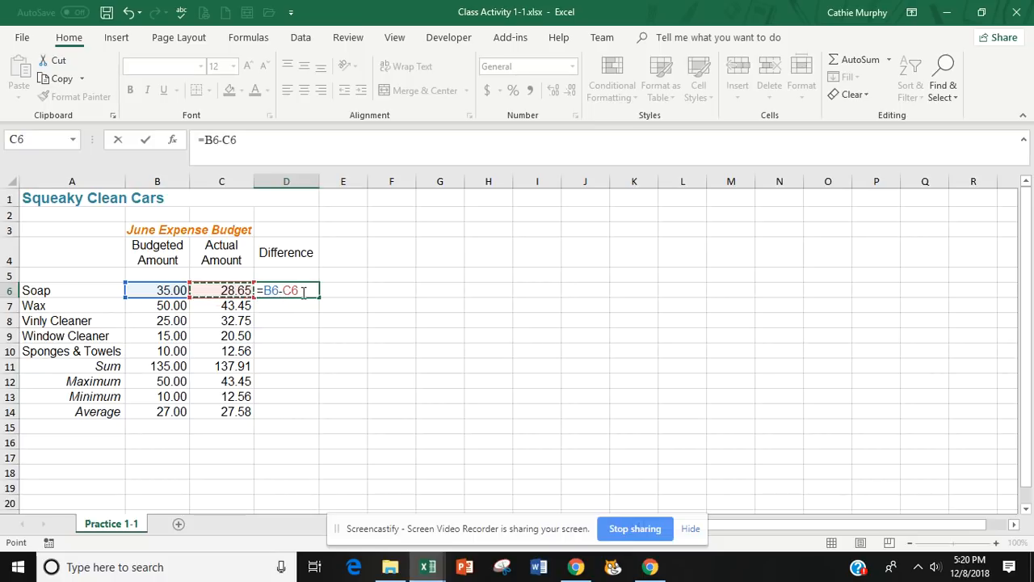
{"action": "key", "text": "Return"}
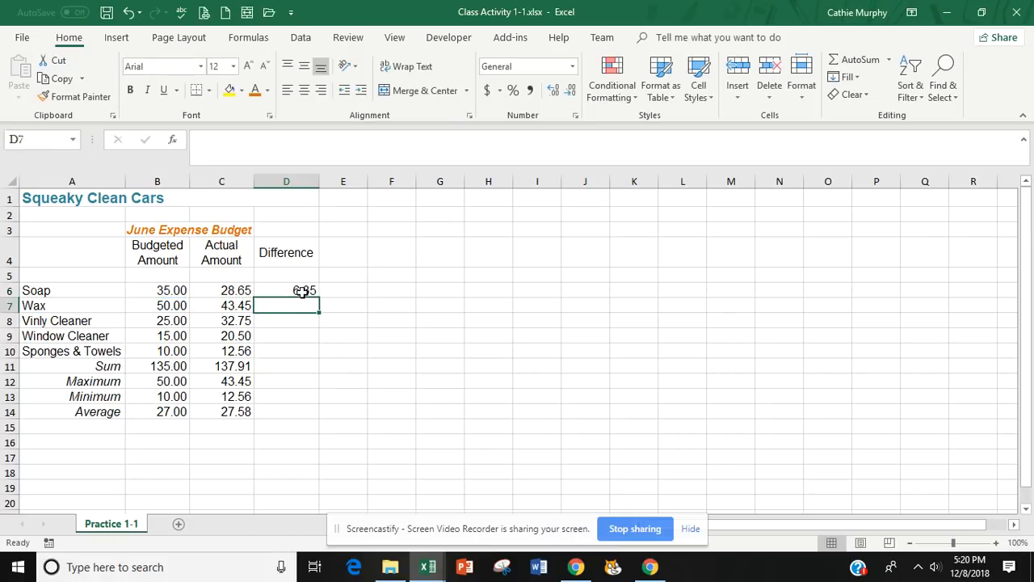
Copy the difference formula from D6 down through D10 and check the formulas in D6 and D7.
{"action": "left_click", "coordinate": [301, 289]}
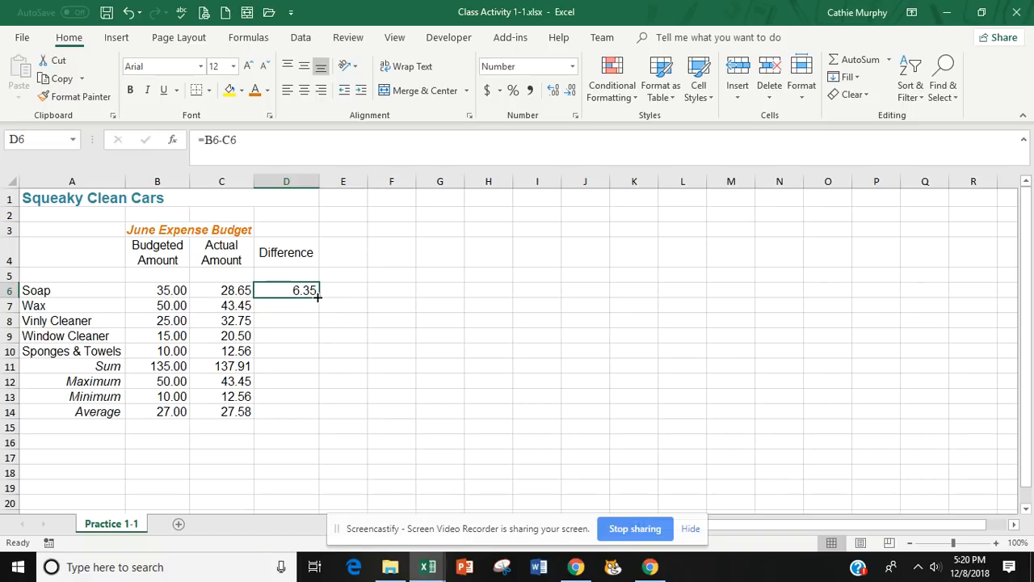
{"action": "left_click_drag", "start_coordinate": [317, 297], "coordinate": [317, 354]}
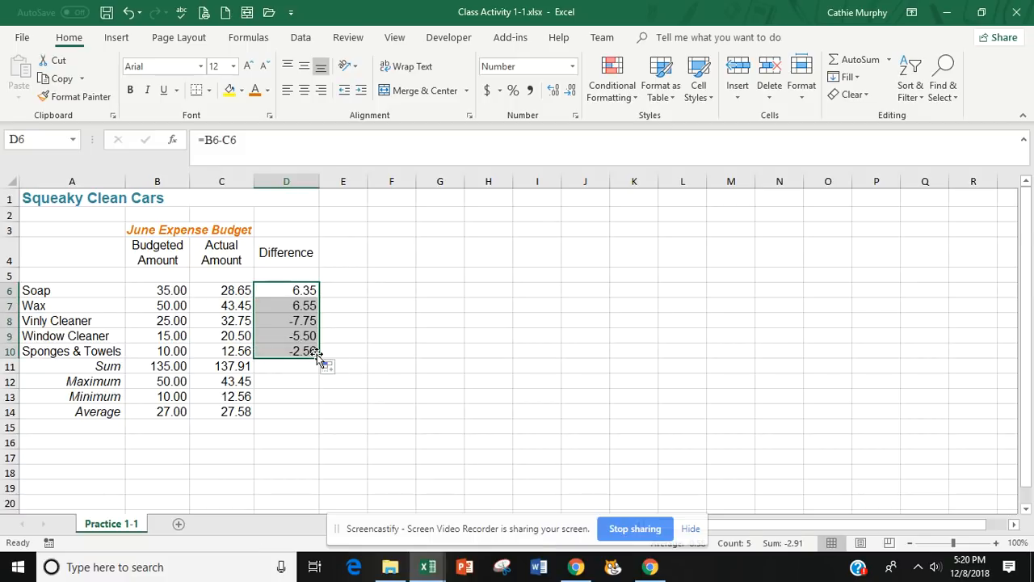
{"action": "left_click", "coordinate": [312, 421]}
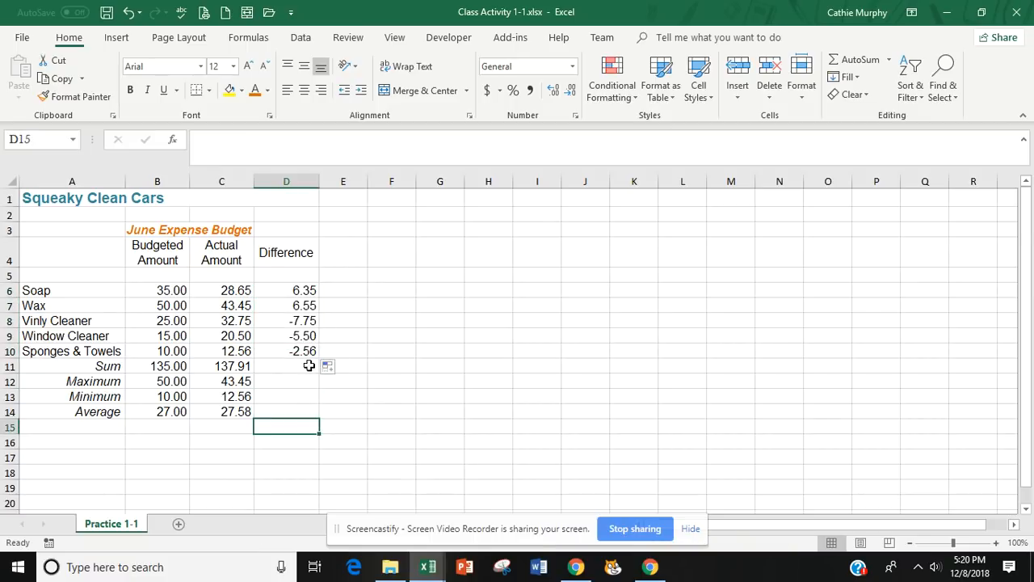
{"action": "left_click", "coordinate": [301, 289]}
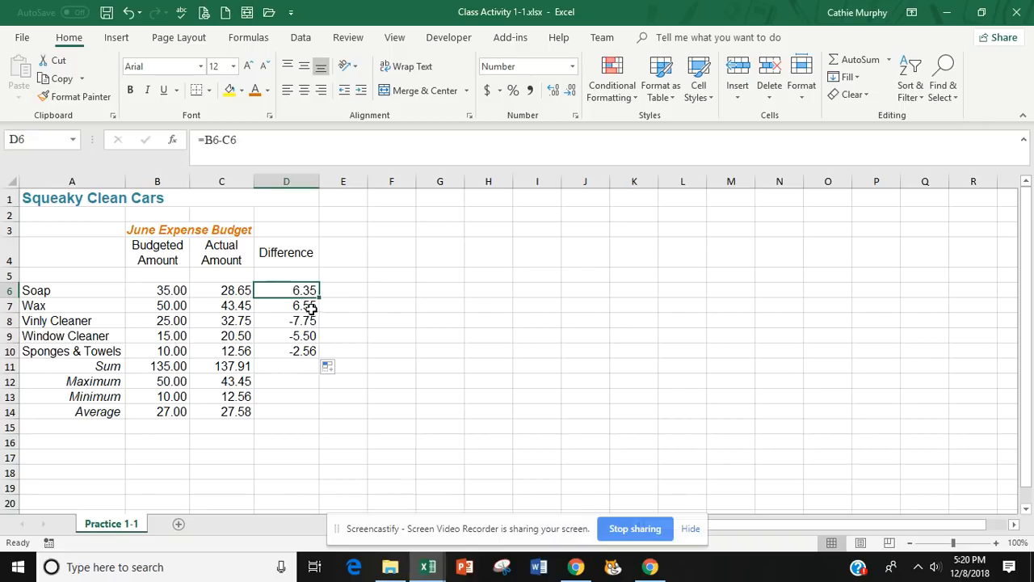
{"action": "key", "text": "Down"}
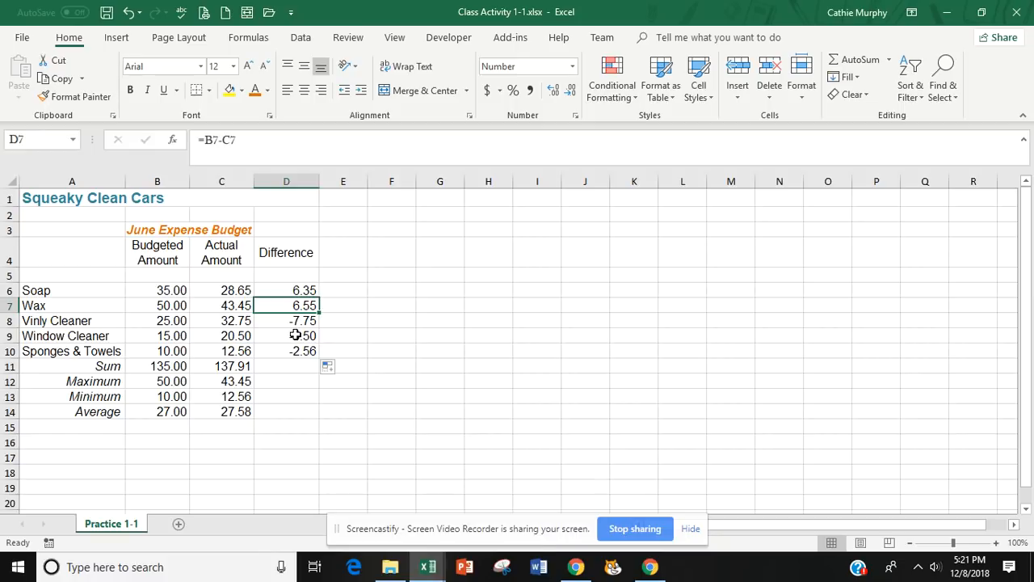
Format the Vinly Cleaner difference in D8 with a red font colour and bold.
{"action": "key", "text": "Down"}
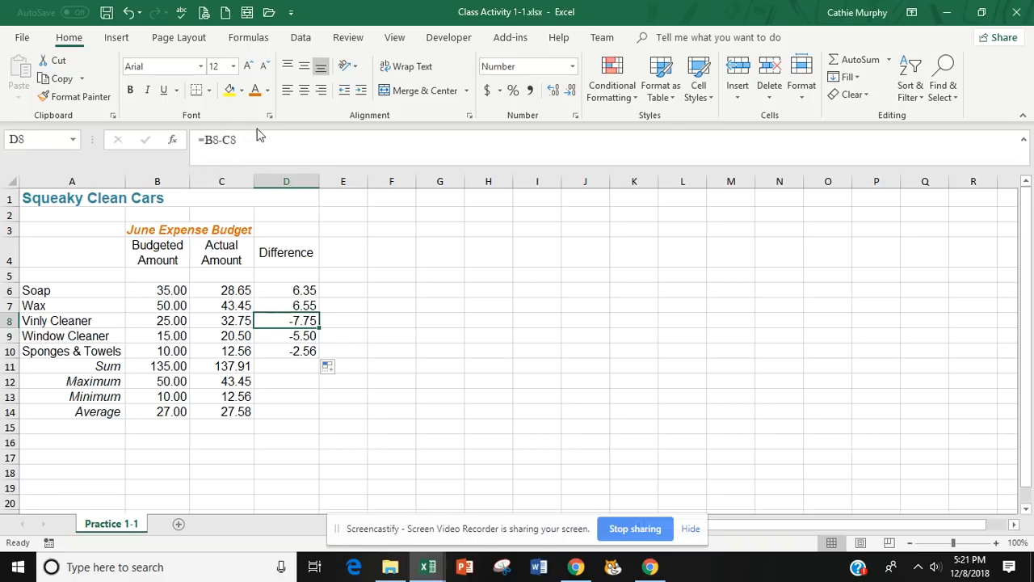
{"action": "left_click", "coordinate": [255, 92]}
{"action": "left_click", "coordinate": [268, 91]}
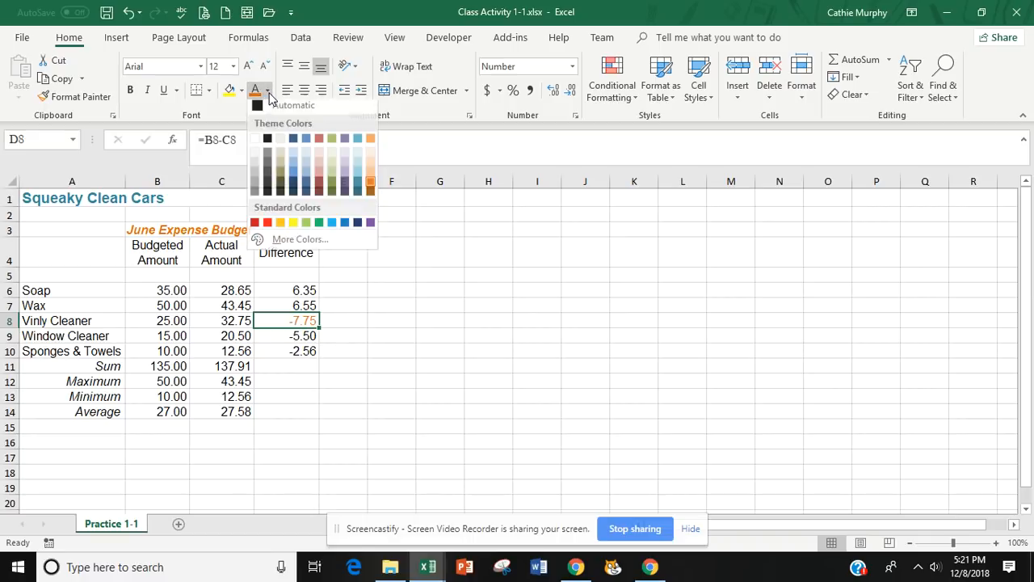
{"action": "left_click", "coordinate": [267, 223]}
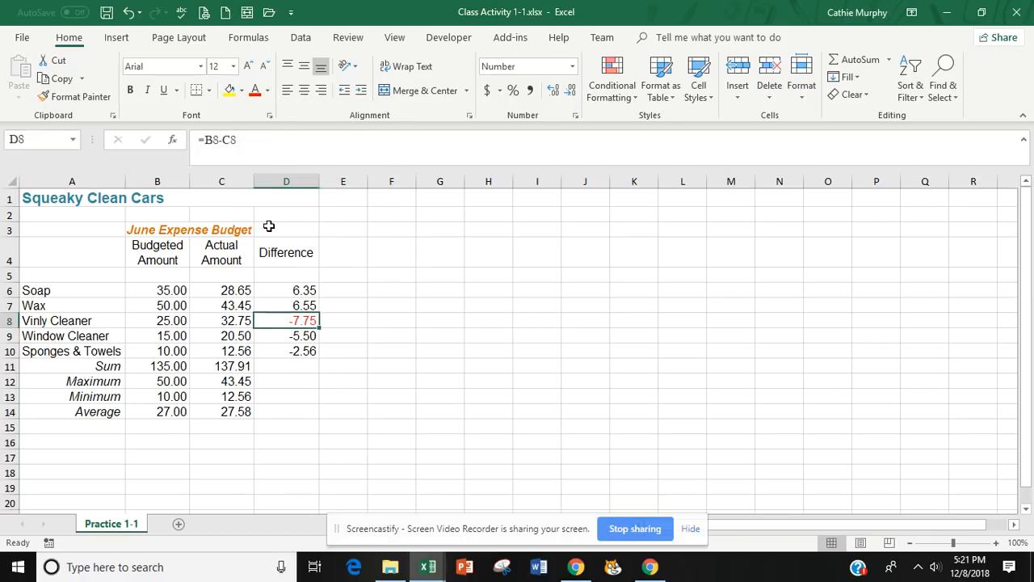
{"action": "left_click", "coordinate": [129, 89]}
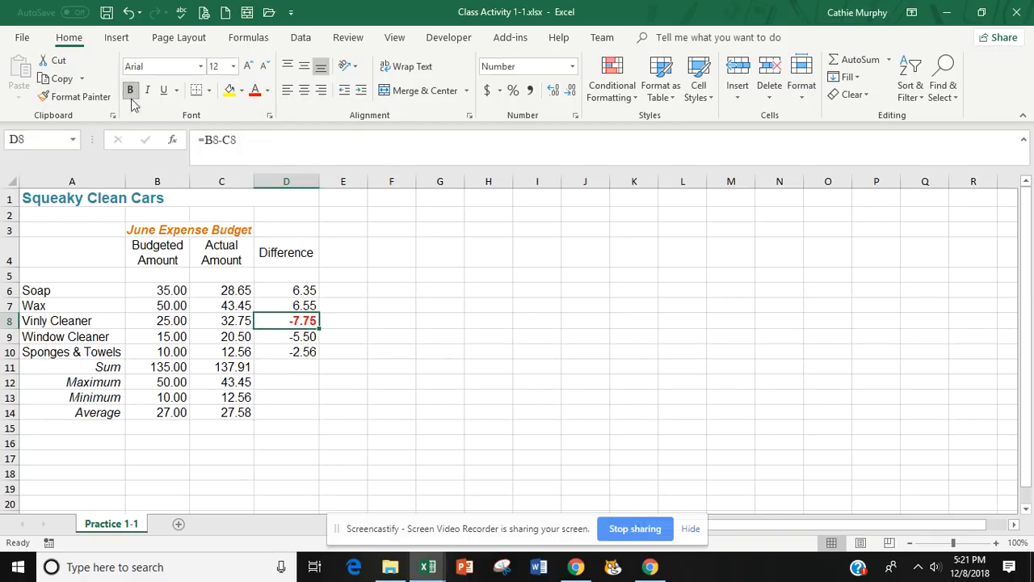
Copy the bold red formatting of D8 to the Window Cleaner and Sponges & Towels differences in D9:D10 with Format Painter.
{"action": "left_click", "coordinate": [306, 338]}
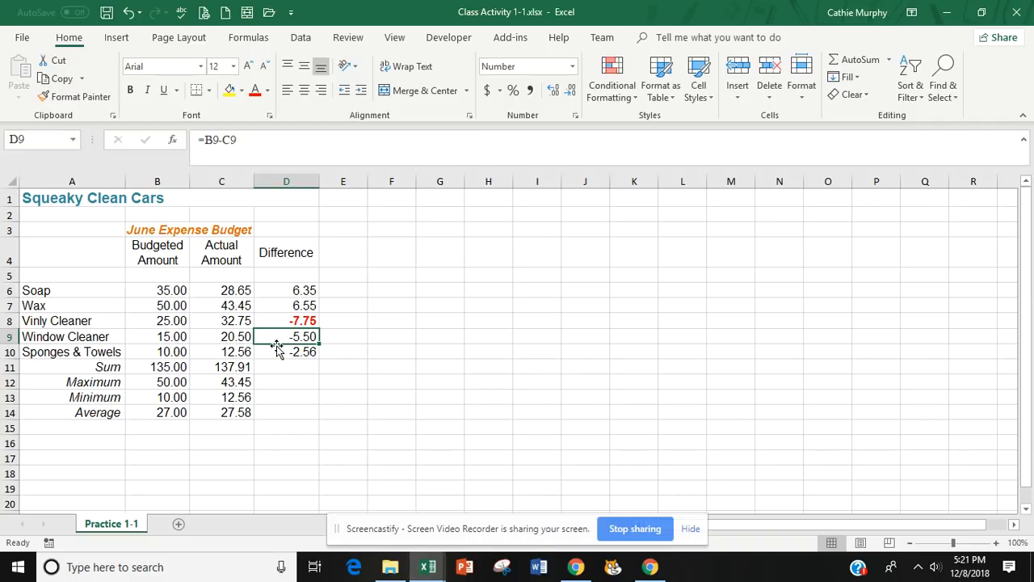
{"action": "left_click", "coordinate": [169, 352]}
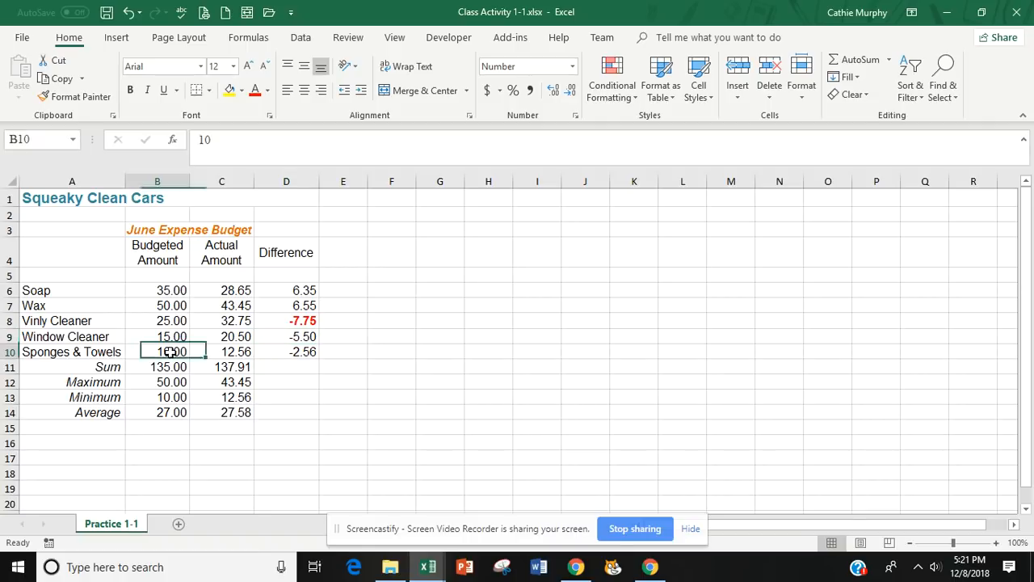
{"action": "left_click", "coordinate": [230, 353]}
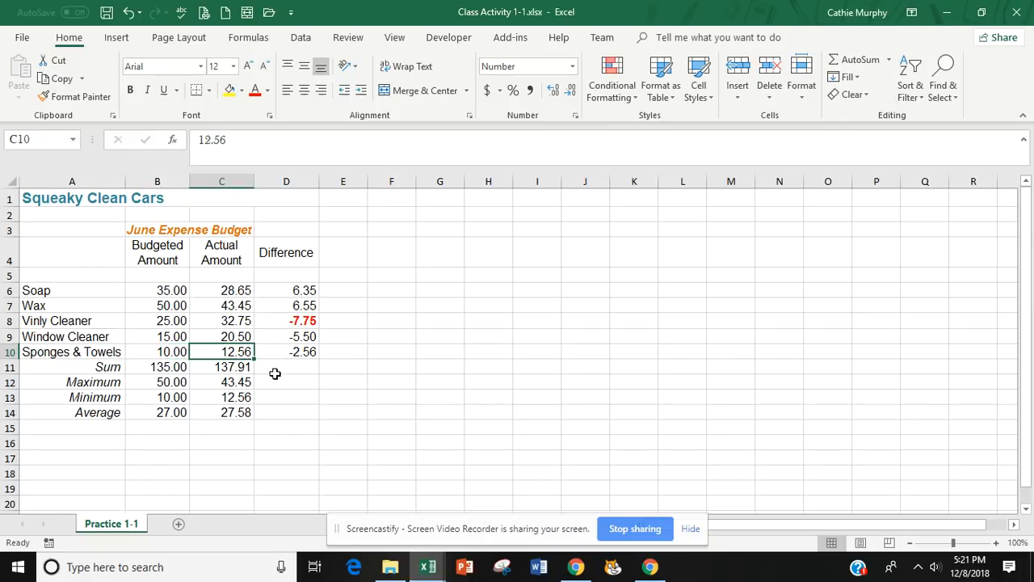
{"action": "left_click", "coordinate": [307, 350]}
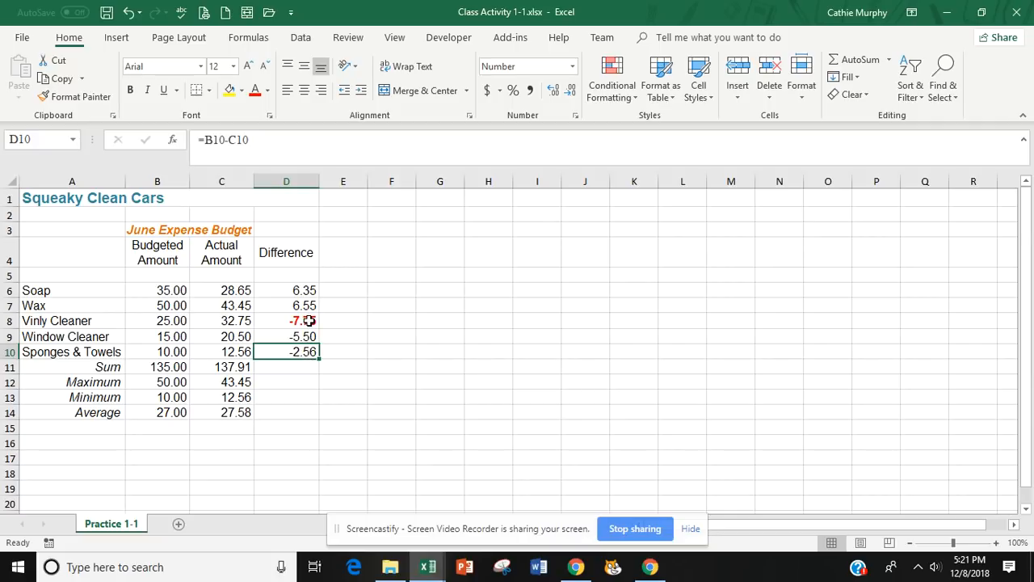
{"action": "left_click", "coordinate": [308, 320]}
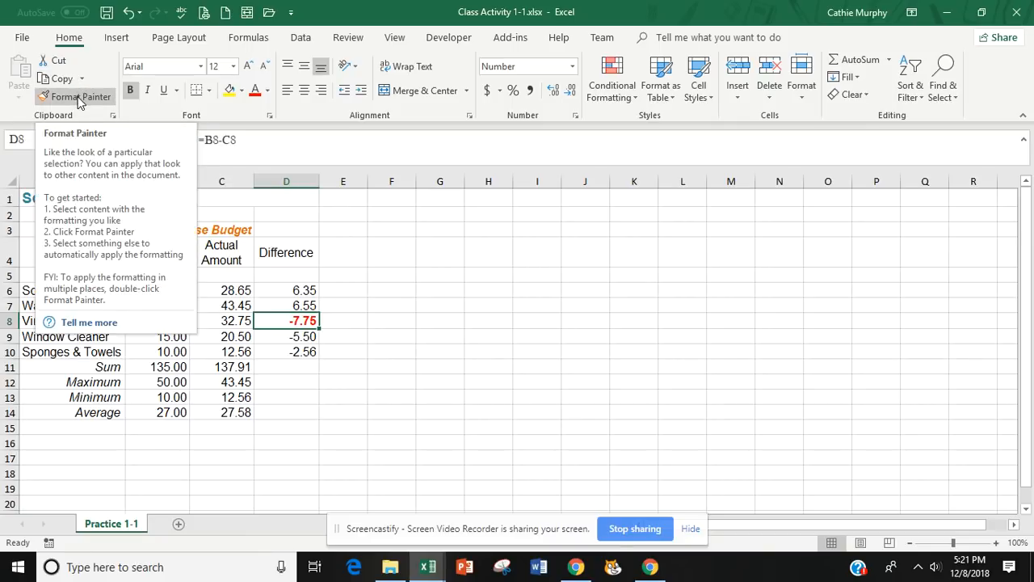
{"action": "left_click", "coordinate": [77, 97]}
{"action": "left_click_drag", "start_coordinate": [286, 337], "coordinate": [287, 353]}
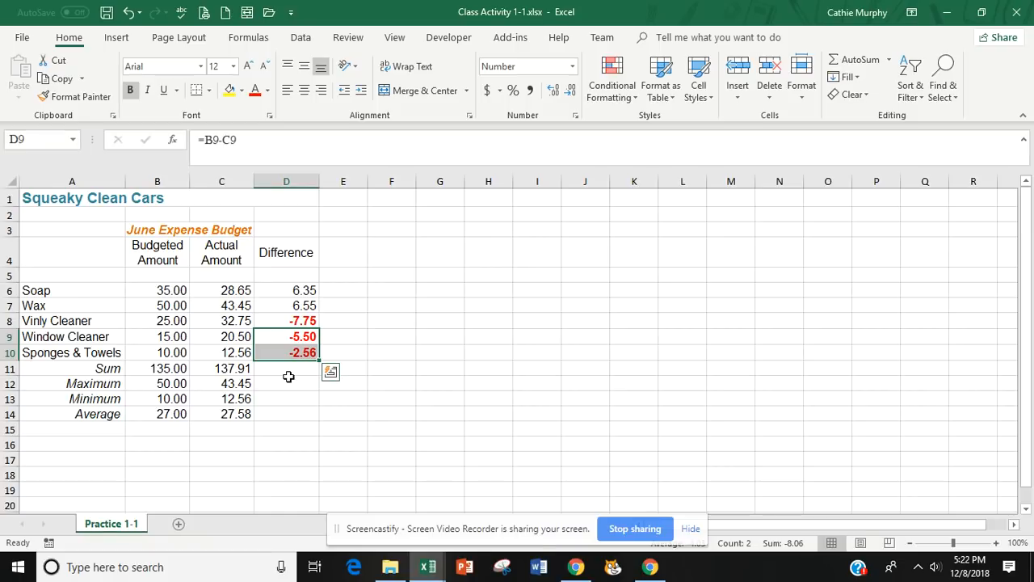
{"action": "left_click", "coordinate": [425, 416]}
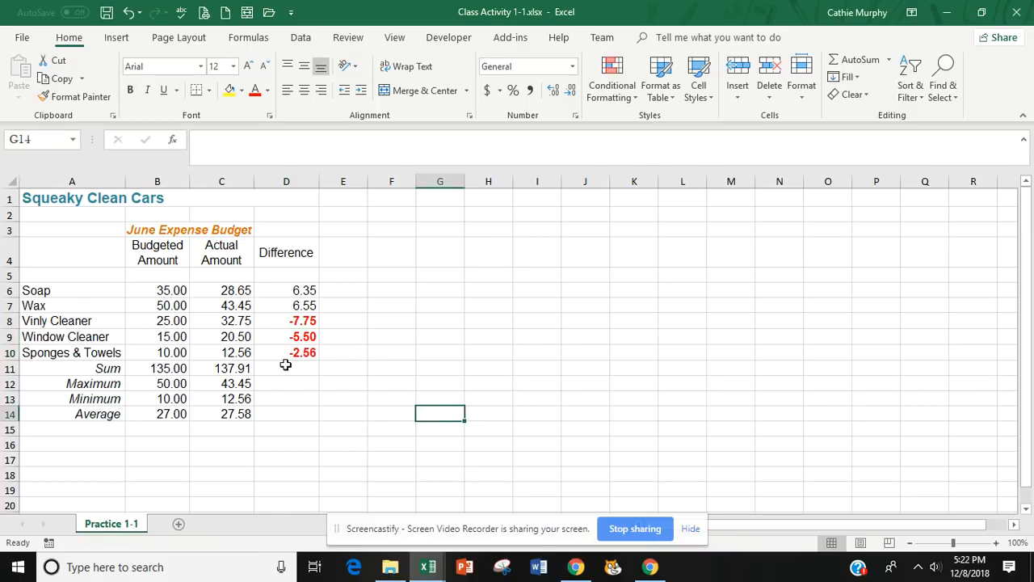
{"action": "left_click", "coordinate": [233, 366]}
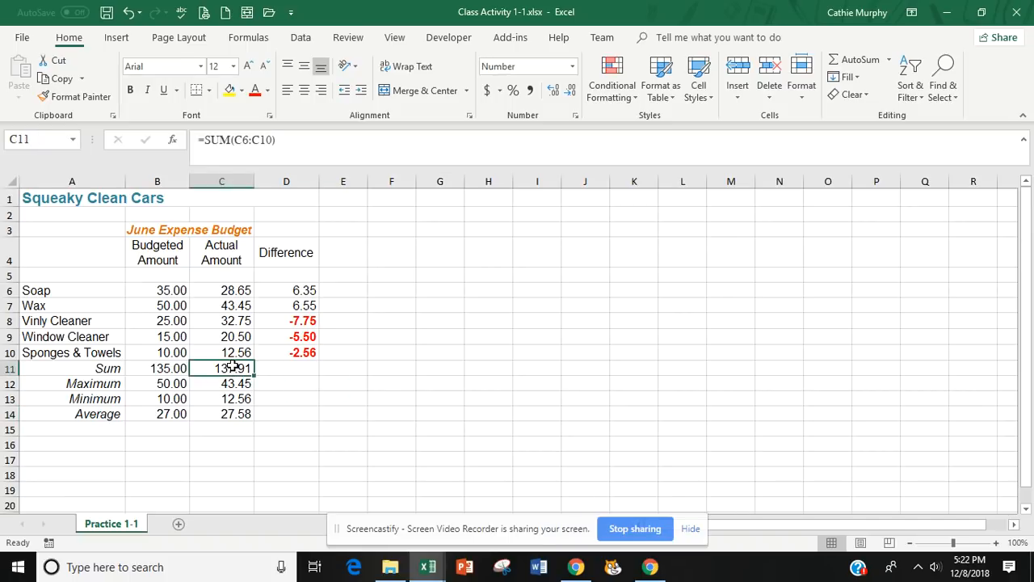
{"action": "double_click", "coordinate": [233, 366]}
{"action": "left_click", "coordinate": [308, 408]}
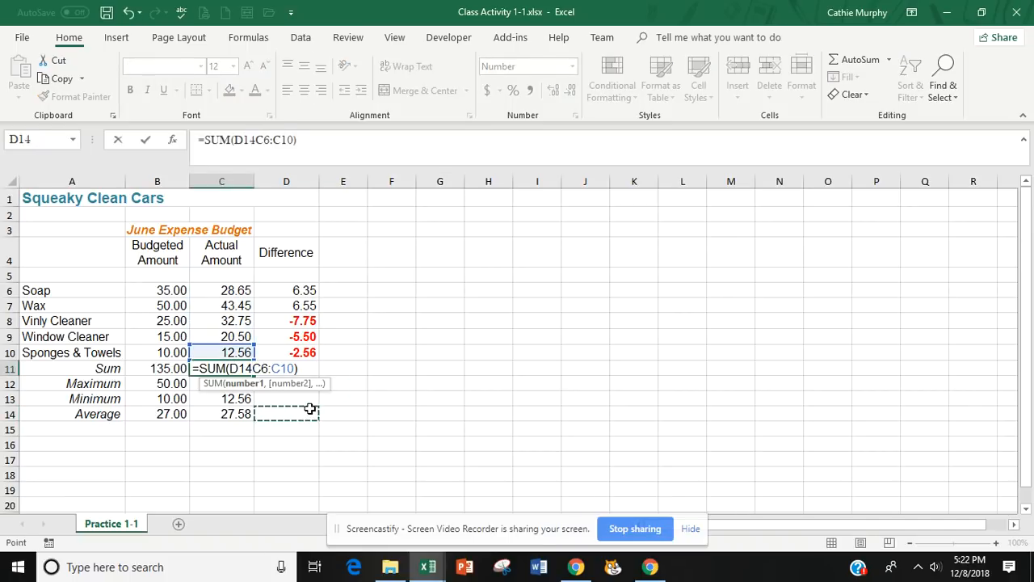
{"action": "key", "text": "Escape"}
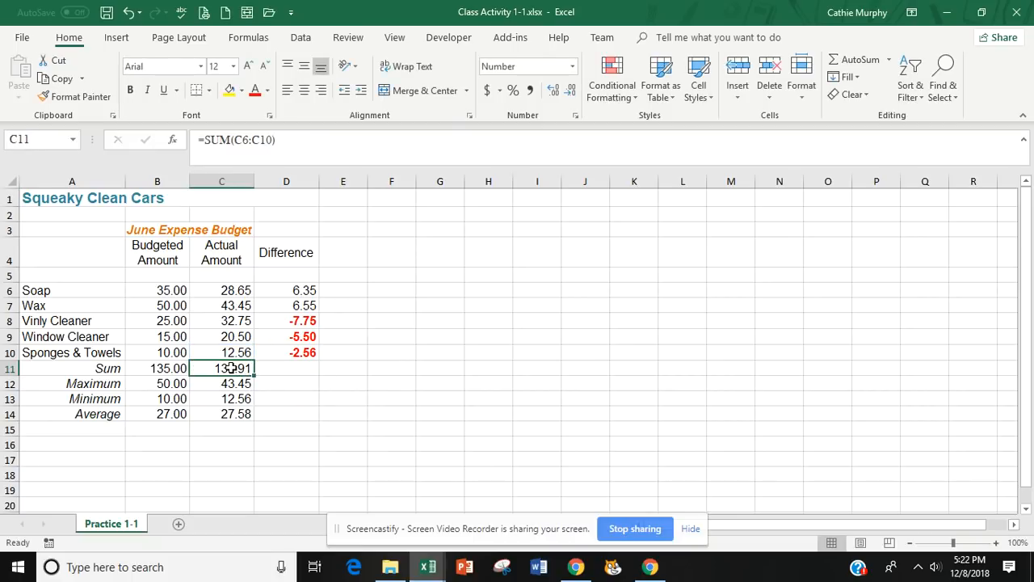
Copy the SUM formula from C11 across to D11 to total the Difference column.
{"action": "left_click_drag", "start_coordinate": [255, 377], "coordinate": [303, 378]}
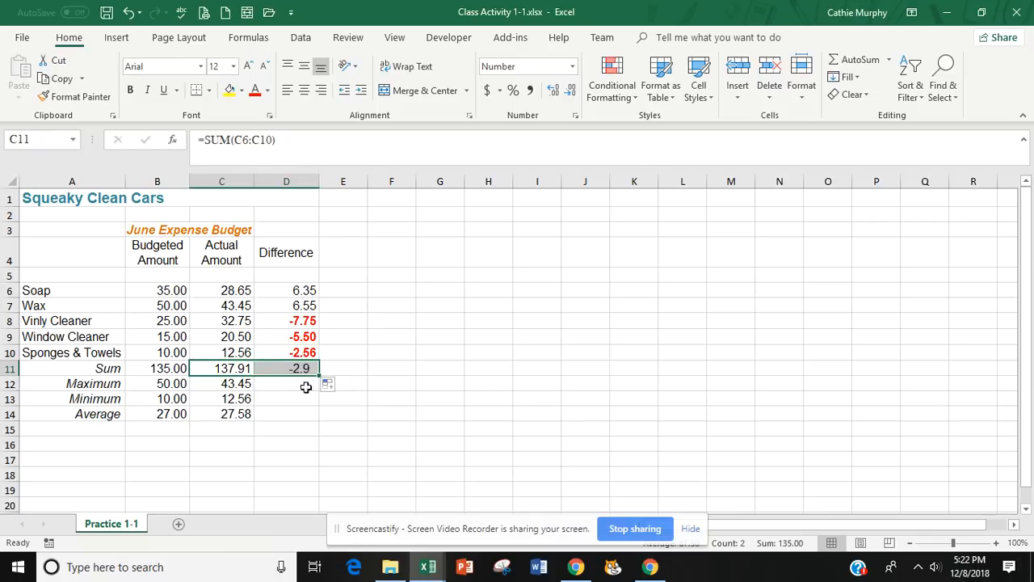
{"action": "left_click", "coordinate": [357, 424]}
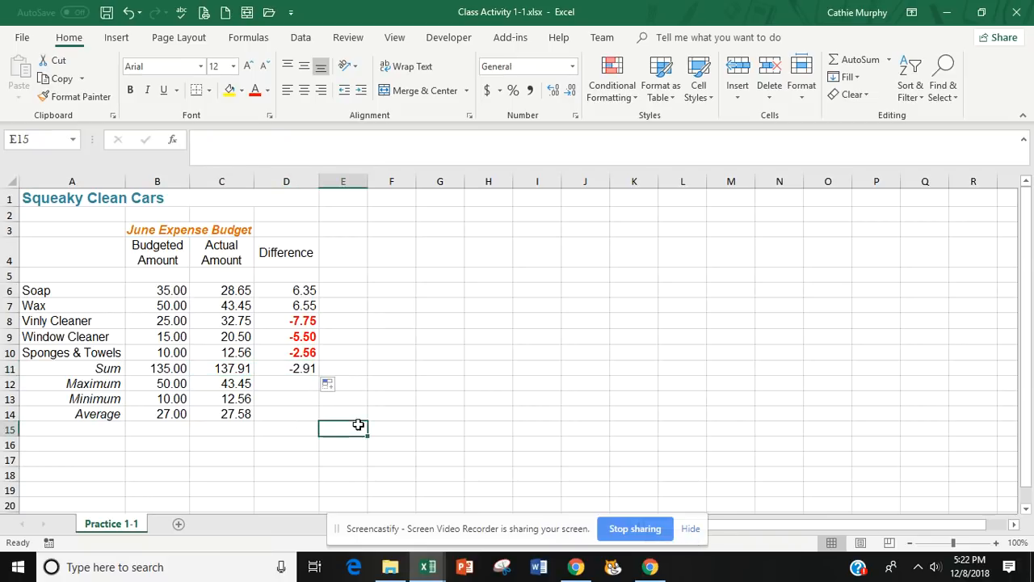
{"action": "left_click", "coordinate": [304, 370]}
{"action": "left_click", "coordinate": [330, 428]}
Copy the bold red formatting of D10 to the difference sum in D11 with Format Painter.
{"action": "left_click", "coordinate": [306, 353]}
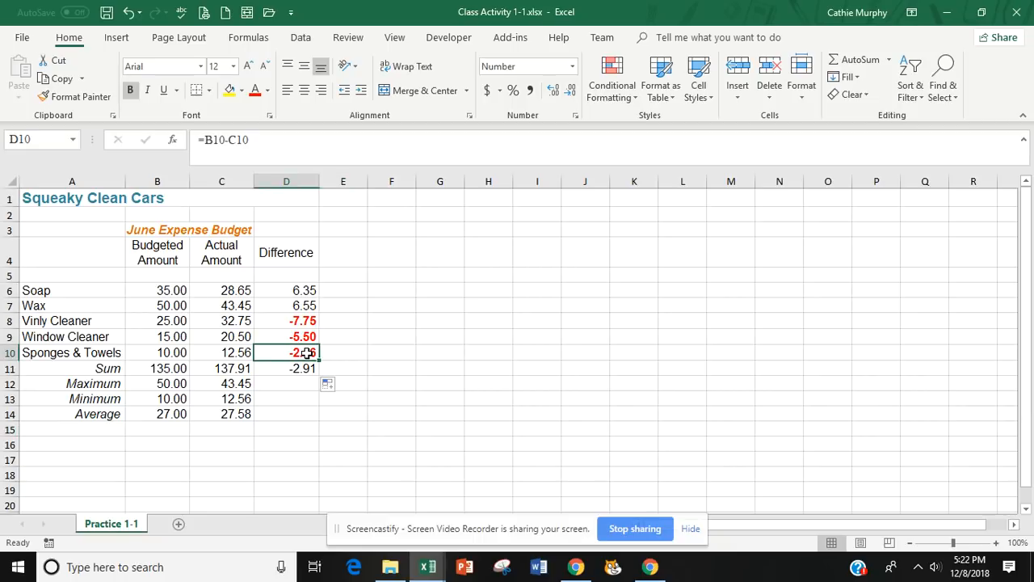
{"action": "left_click", "coordinate": [85, 97]}
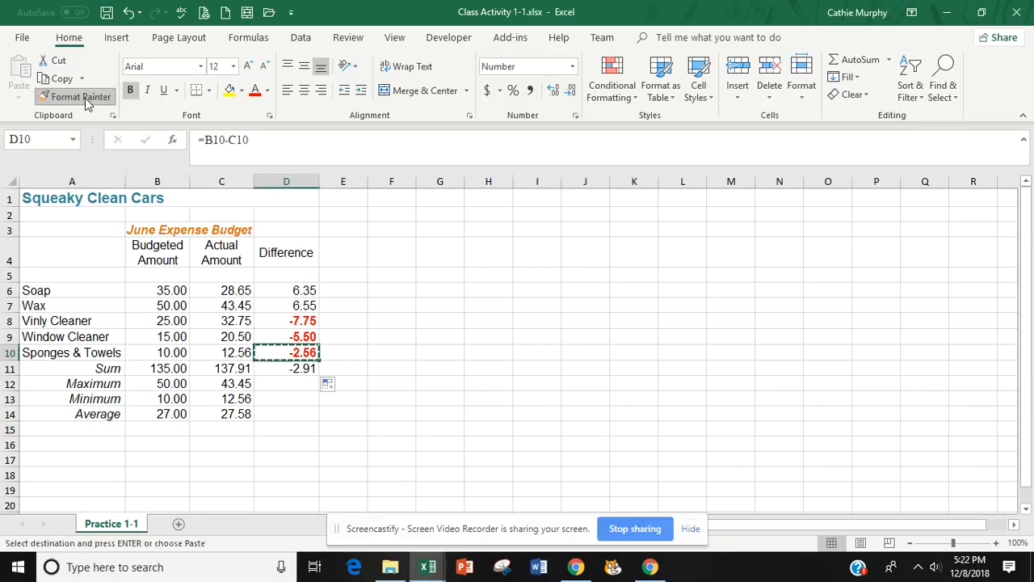
{"action": "left_click", "coordinate": [302, 370]}
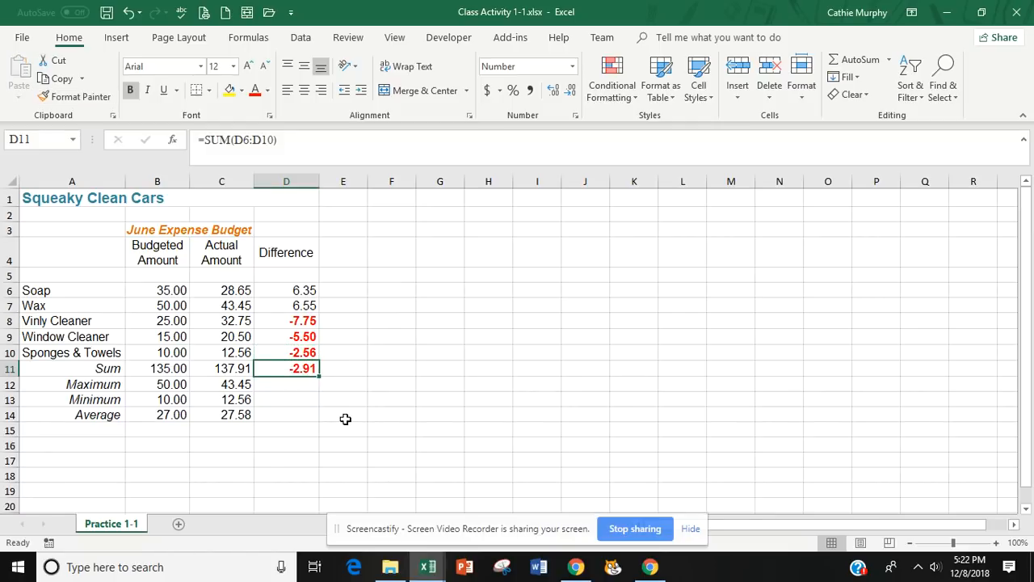
{"action": "left_click", "coordinate": [389, 400]}
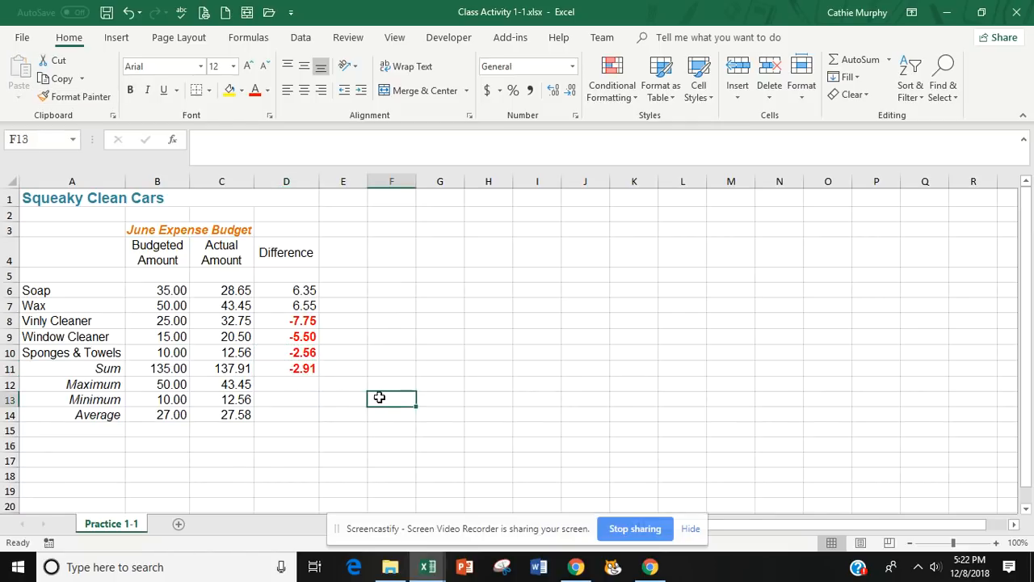
Add a bottom border to the Sponges & Towels amounts in B10:D10 to separate the items from the Sum row.
{"action": "left_click", "coordinate": [290, 351]}
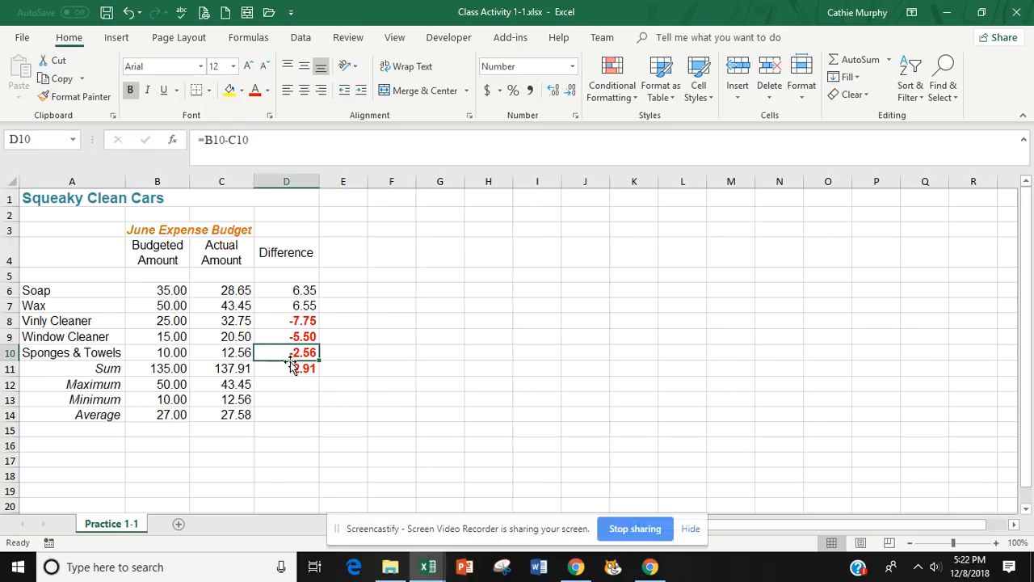
{"action": "left_click", "coordinate": [301, 368]}
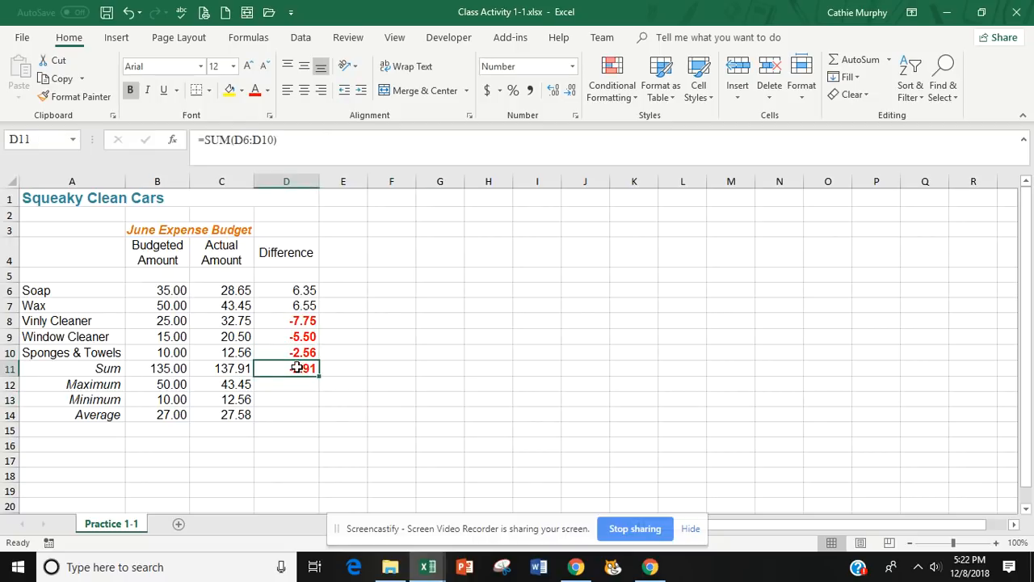
{"action": "left_click", "coordinate": [295, 352]}
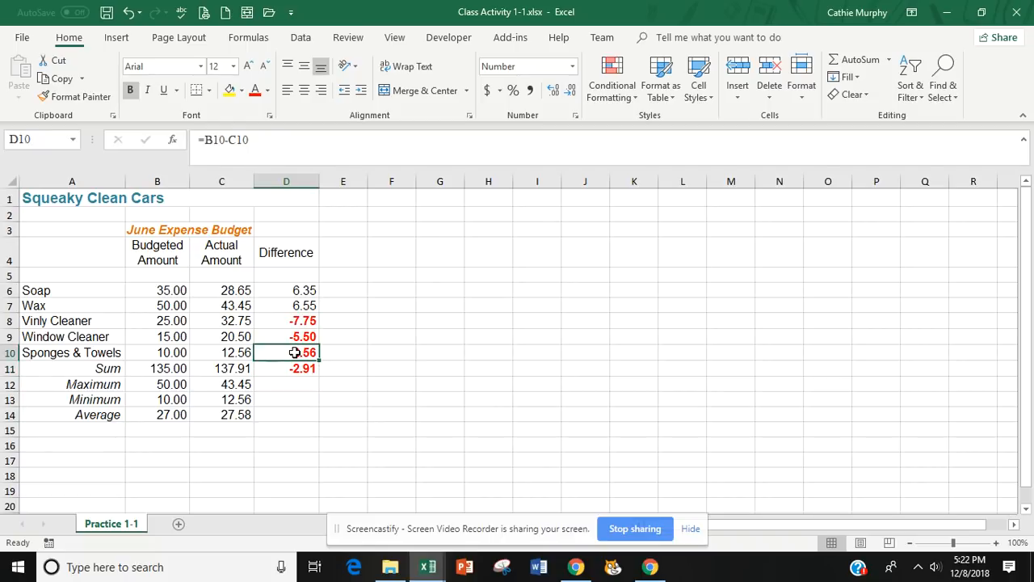
{"action": "left_click_drag", "start_coordinate": [159, 351], "coordinate": [234, 353]}
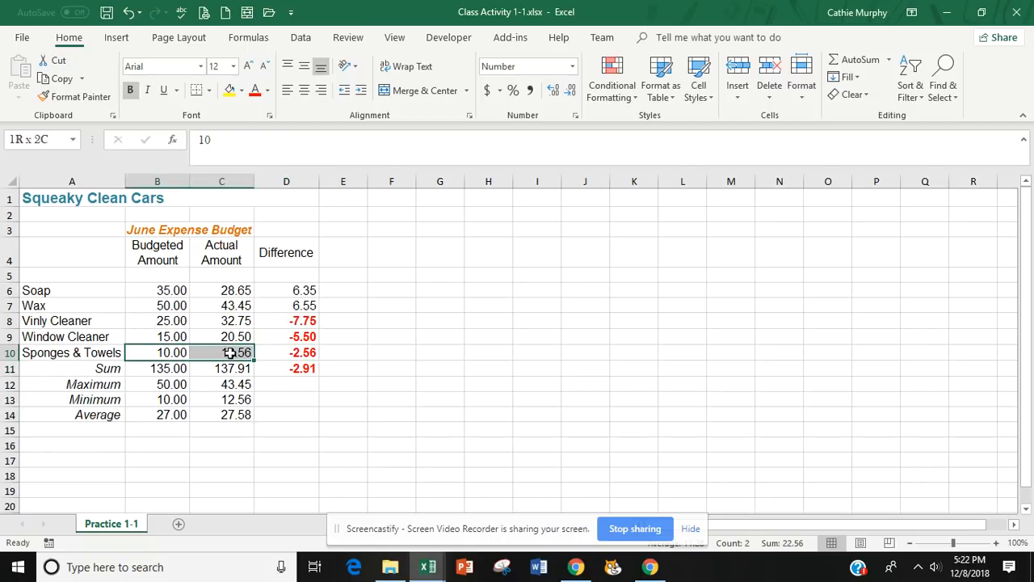
{"action": "left_click", "coordinate": [270, 387]}
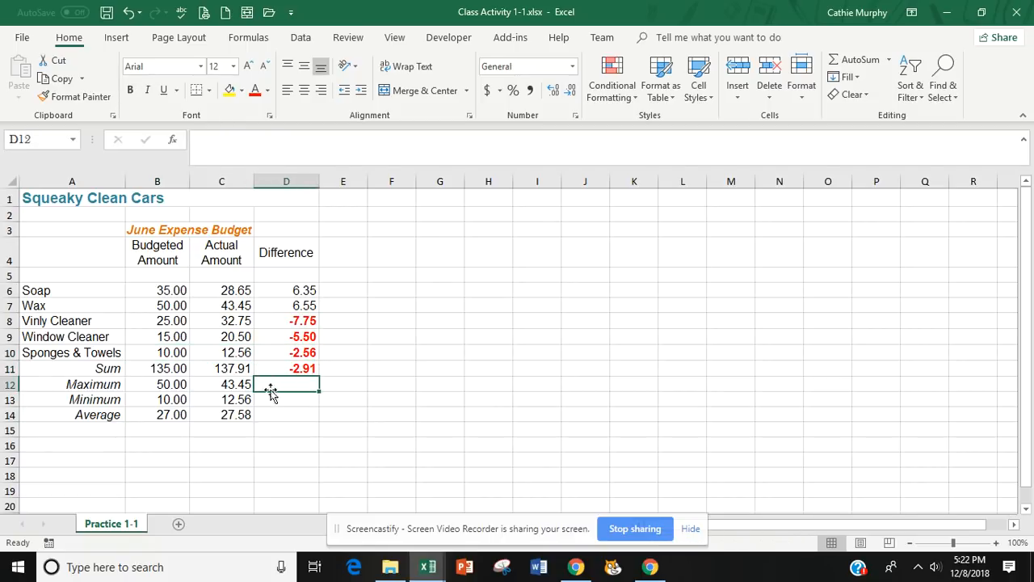
{"action": "left_click", "coordinate": [158, 350]}
{"action": "left_click_drag", "start_coordinate": [157, 350], "coordinate": [266, 348]}
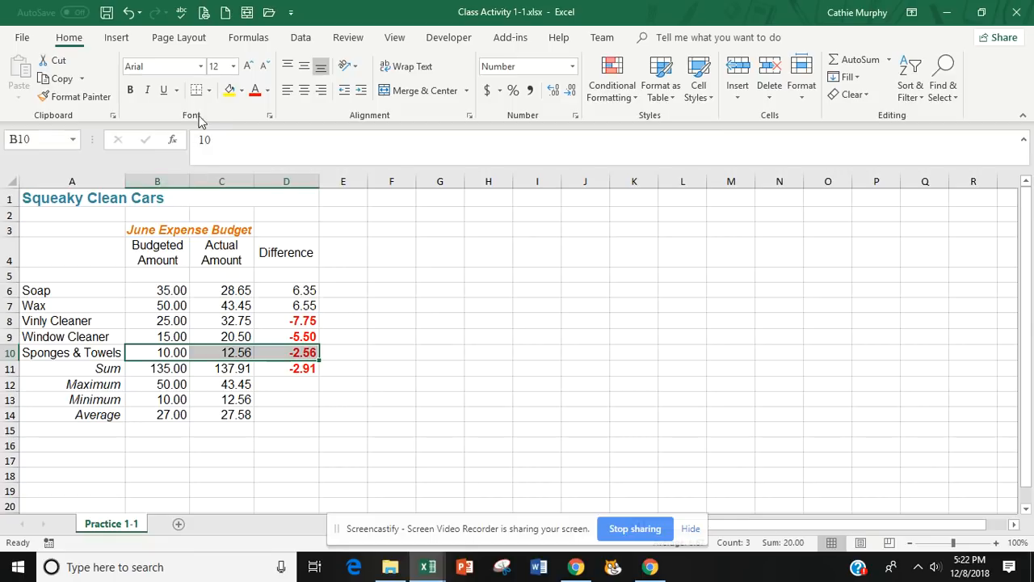
{"action": "left_click", "coordinate": [176, 90]}
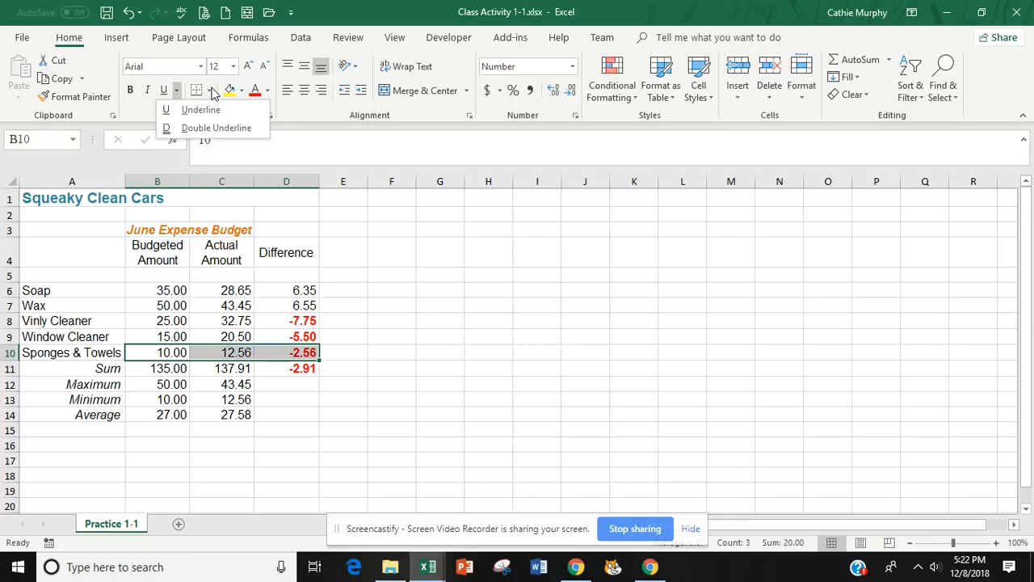
{"action": "left_click", "coordinate": [213, 91]}
{"action": "left_click", "coordinate": [213, 90]}
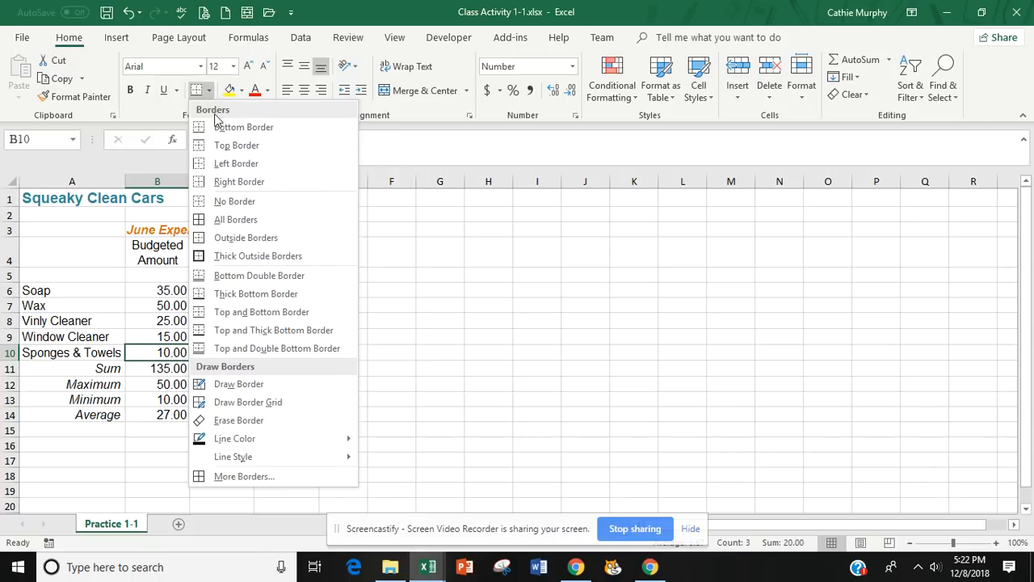
{"action": "left_click", "coordinate": [224, 129]}
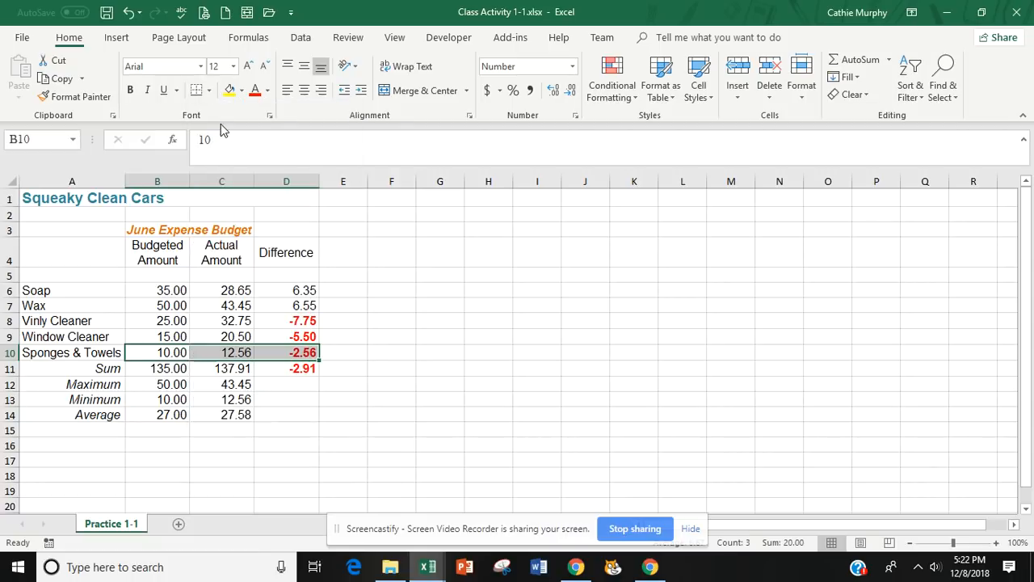
{"action": "left_click", "coordinate": [284, 412]}
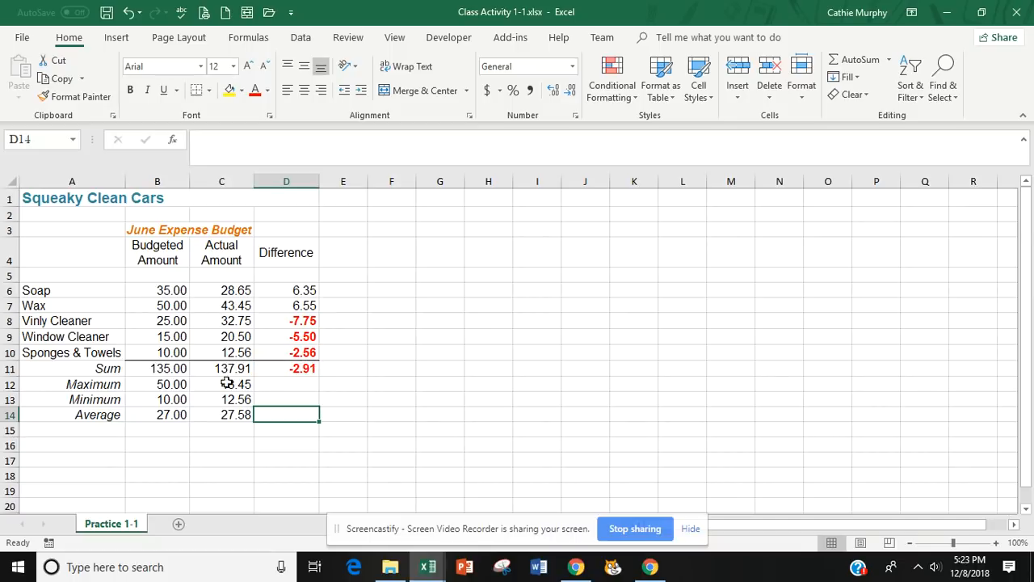
{"action": "left_click_drag", "start_coordinate": [160, 370], "coordinate": [292, 370]}
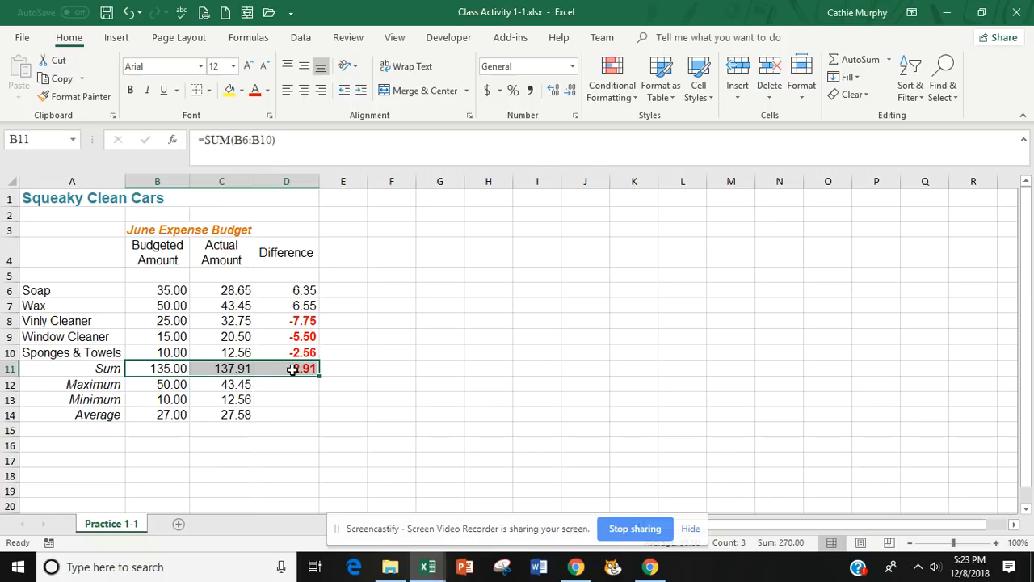
{"action": "left_click_drag", "start_coordinate": [158, 289], "coordinate": [279, 352]}
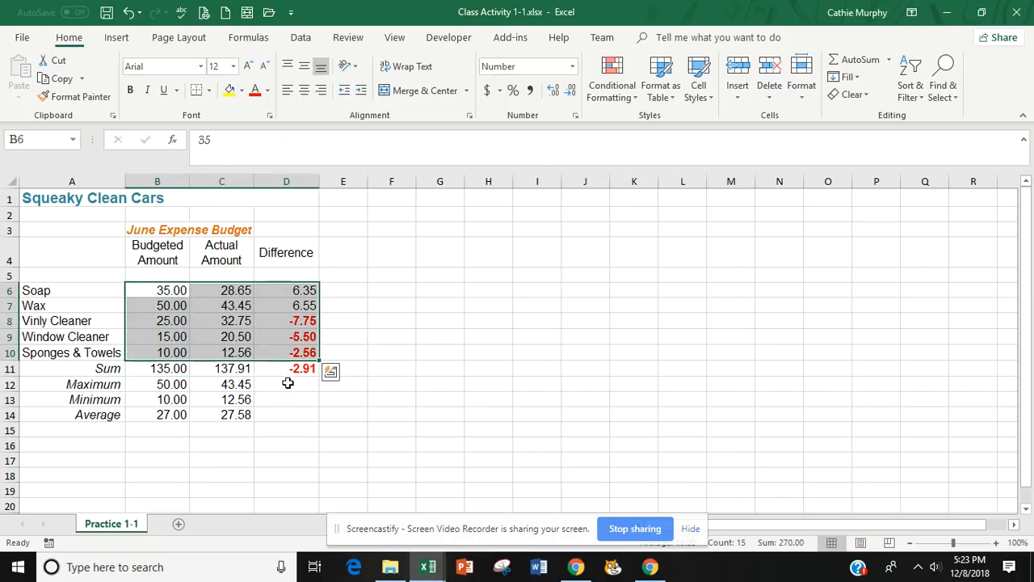
{"action": "left_click", "coordinate": [288, 383]}
Copy the maximum, minimum and average formulas from C12, C13 and C14 across to D12, D13 and D14.
{"action": "left_click", "coordinate": [243, 385]}
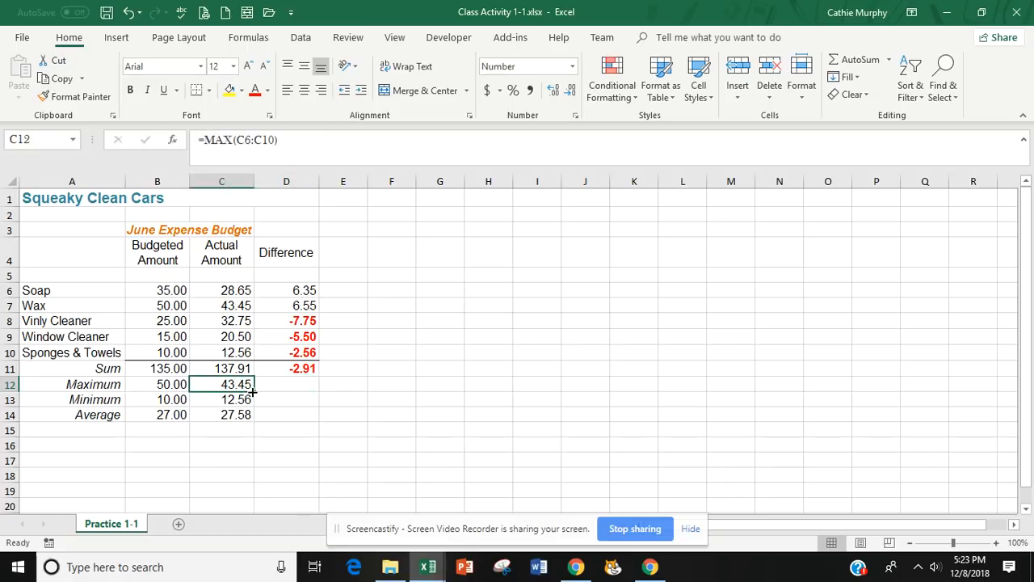
{"action": "left_click_drag", "start_coordinate": [252, 391], "coordinate": [331, 390]}
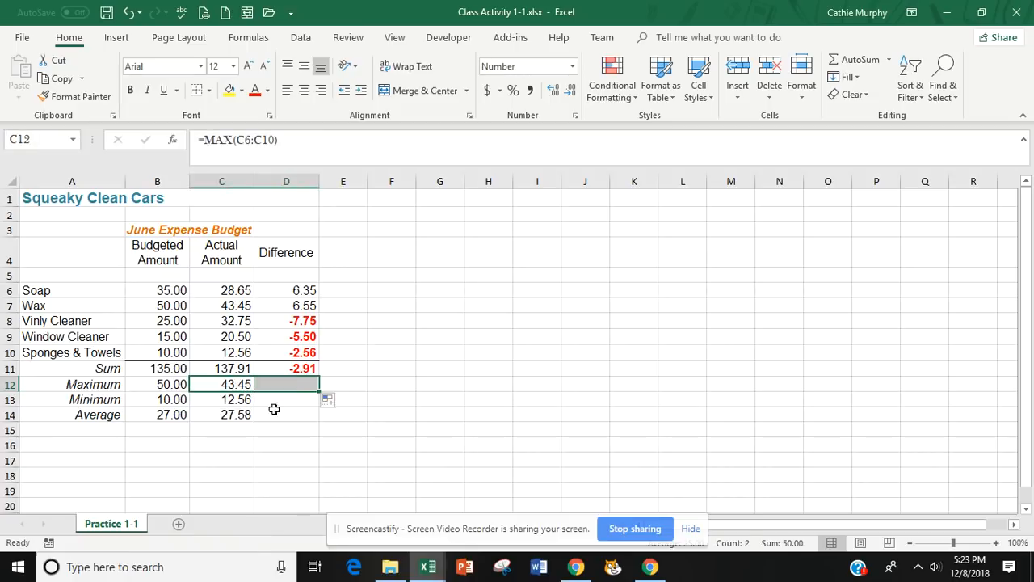
{"action": "left_click", "coordinate": [227, 399]}
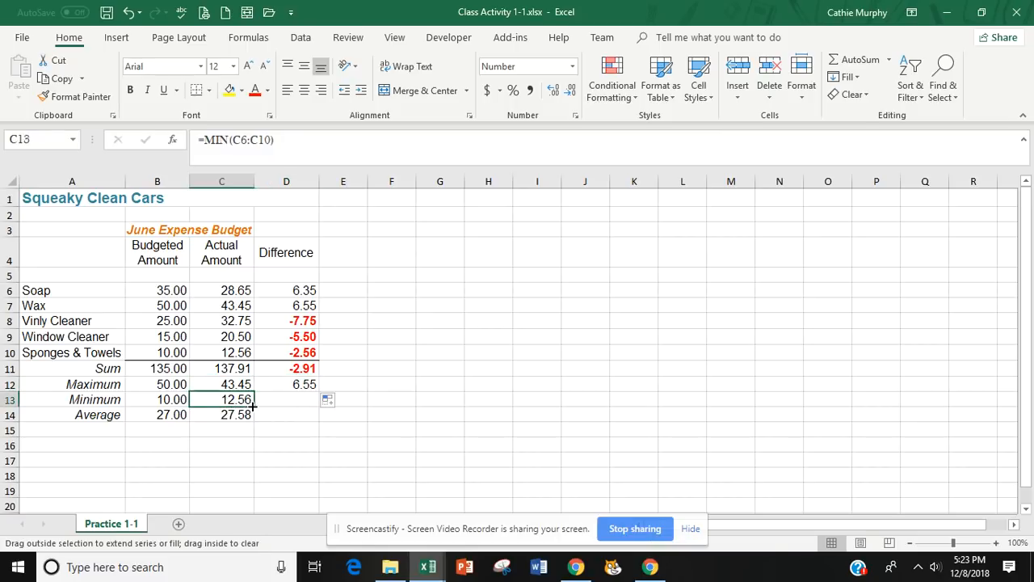
{"action": "left_click_drag", "start_coordinate": [253, 407], "coordinate": [315, 435]}
{"action": "left_click", "coordinate": [240, 420]}
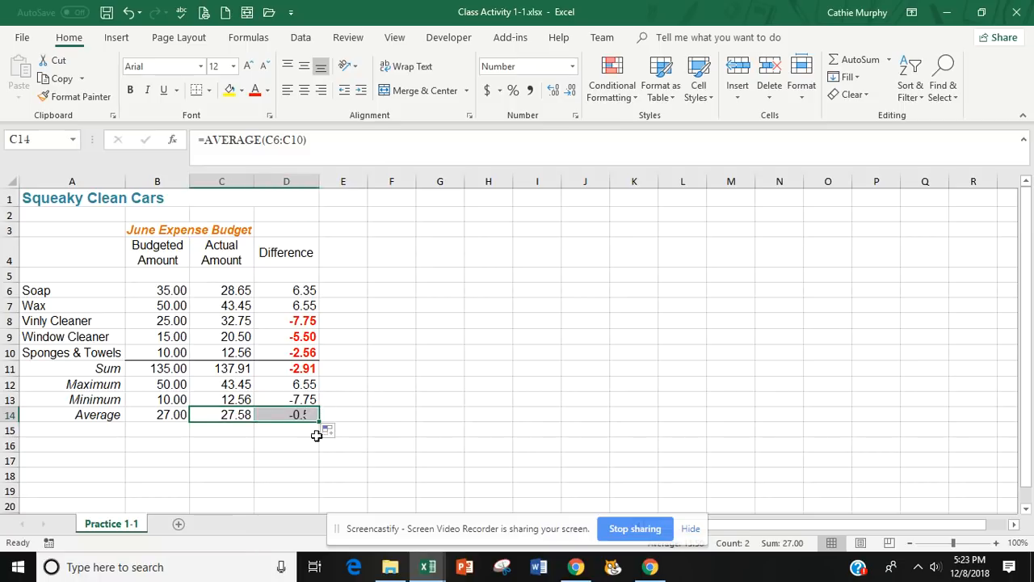
Copy the formatting of D10 to the minimum and average differences in D13:D14 with Format Painter.
{"action": "left_click", "coordinate": [305, 352]}
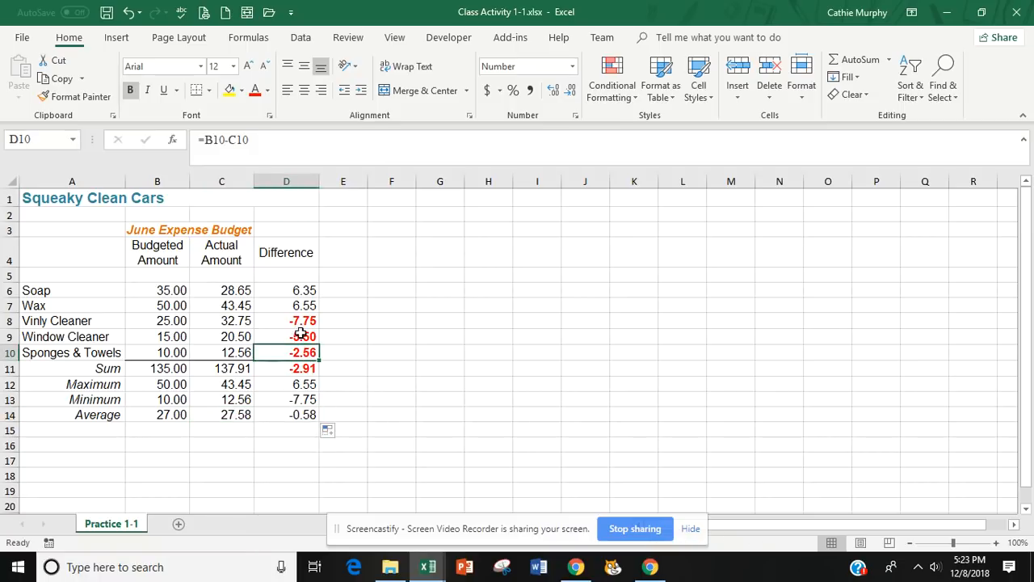
{"action": "left_click", "coordinate": [89, 96]}
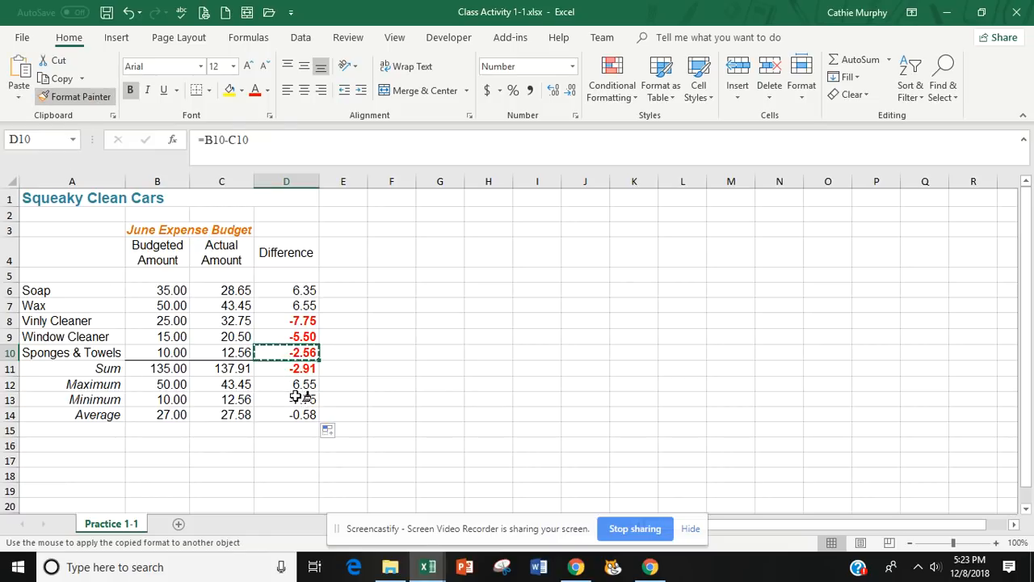
{"action": "left_click_drag", "start_coordinate": [296, 395], "coordinate": [299, 414]}
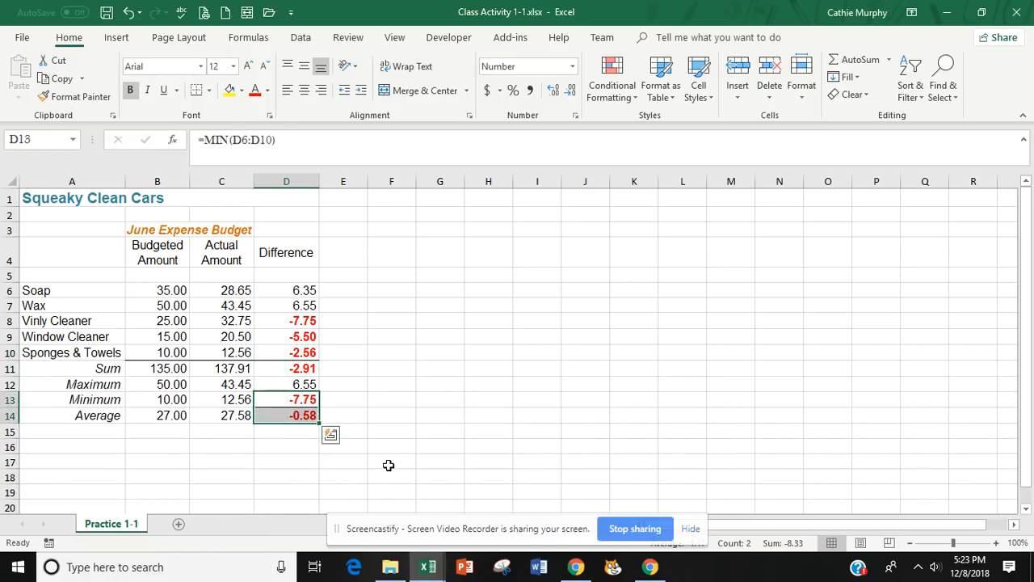
Remove all borders from the minimum and average differences in D13:D14.
{"action": "left_click", "coordinate": [455, 356]}
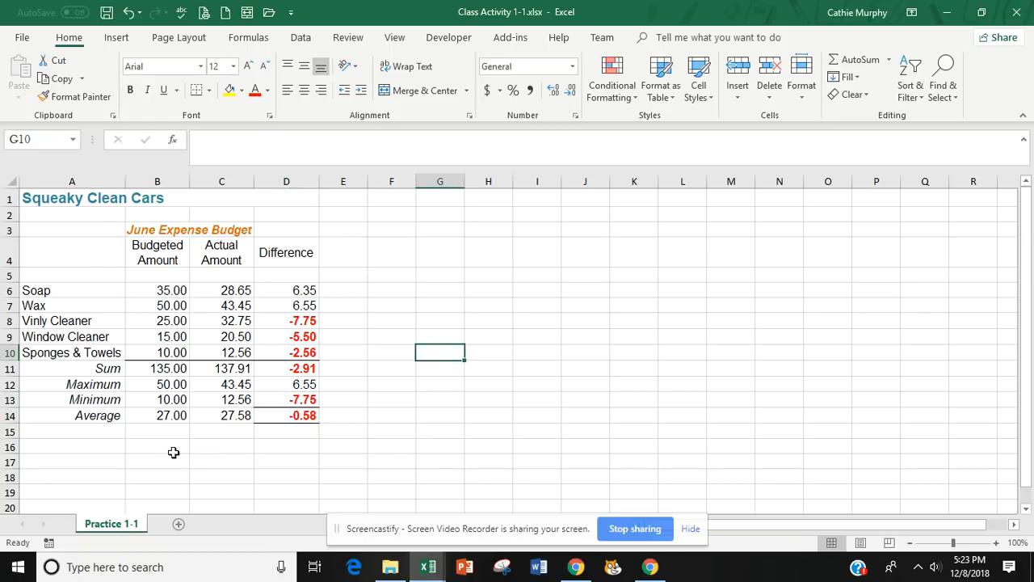
{"action": "left_click", "coordinate": [275, 354]}
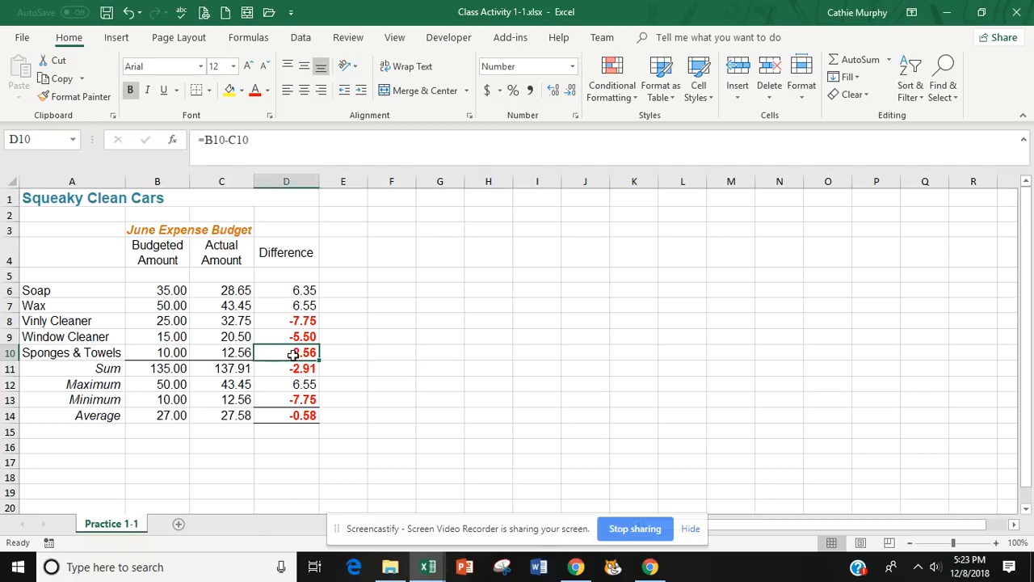
{"action": "left_click", "coordinate": [344, 415]}
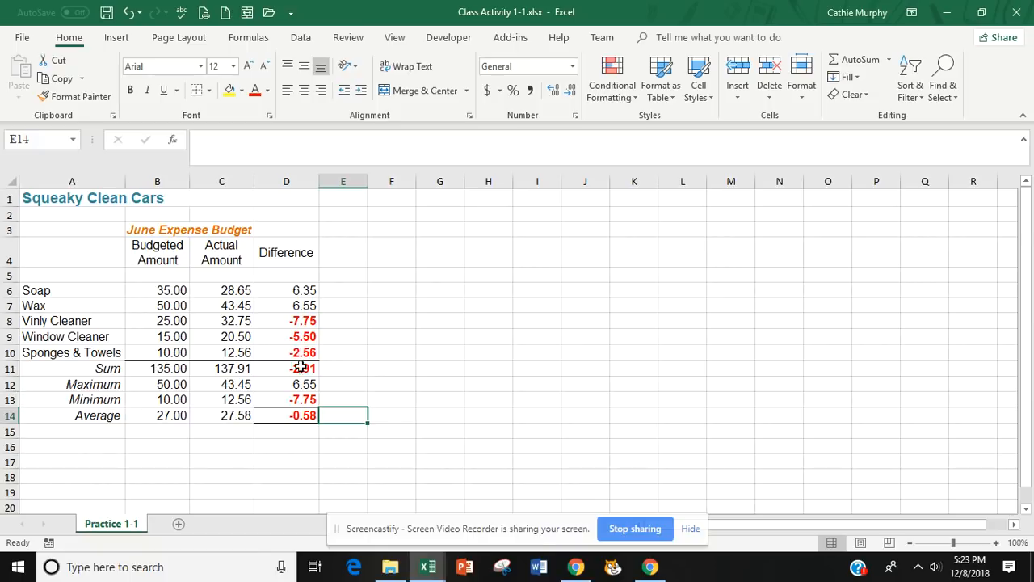
{"action": "left_click_drag", "start_coordinate": [274, 401], "coordinate": [275, 415]}
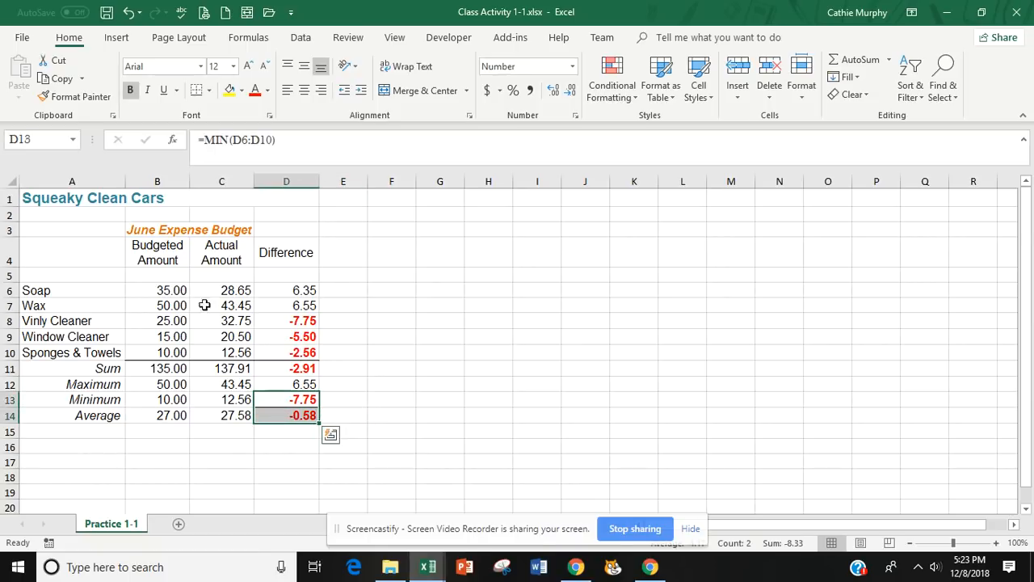
{"action": "left_click", "coordinate": [209, 92]}
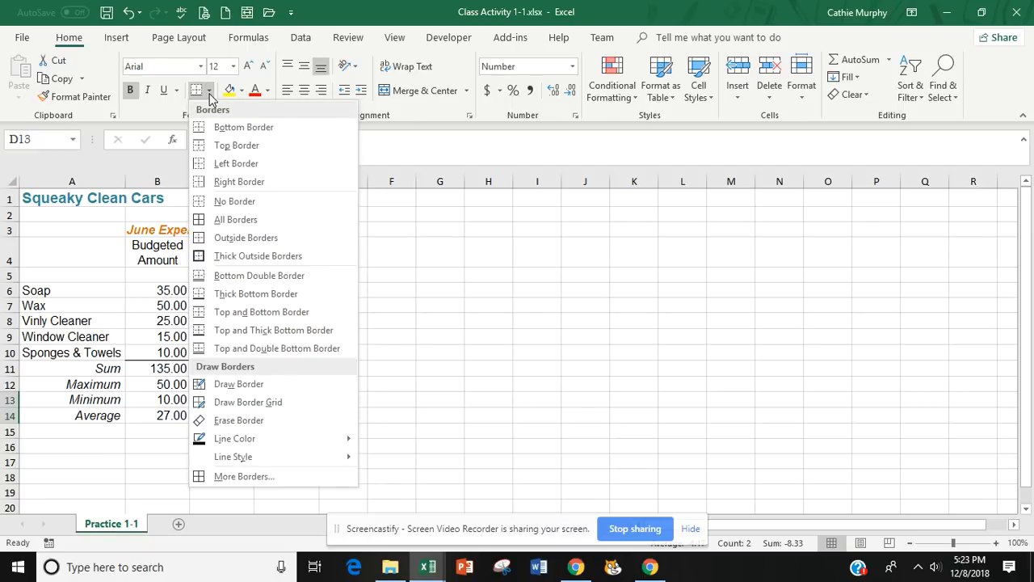
{"action": "left_click", "coordinate": [225, 202]}
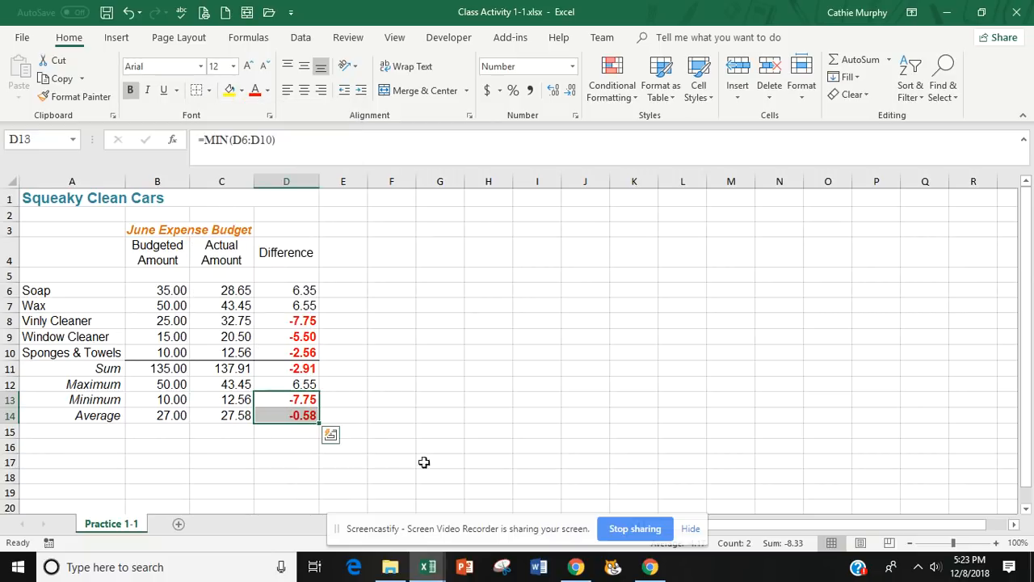
{"action": "left_click", "coordinate": [391, 414]}
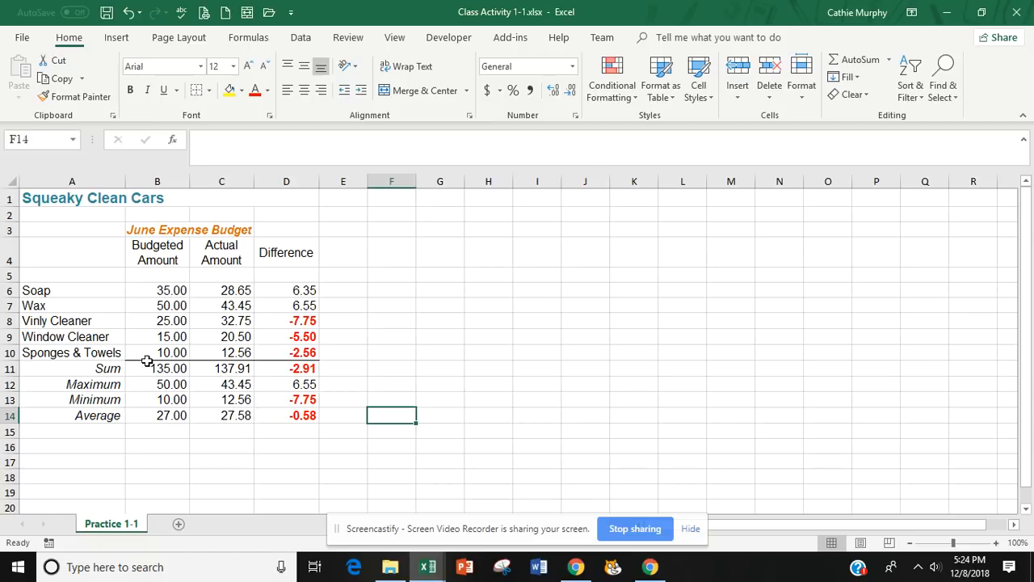
Apply a double underline to the sums in B11:D11 and make row 11 slightly taller.
{"action": "left_click_drag", "start_coordinate": [152, 369], "coordinate": [281, 369]}
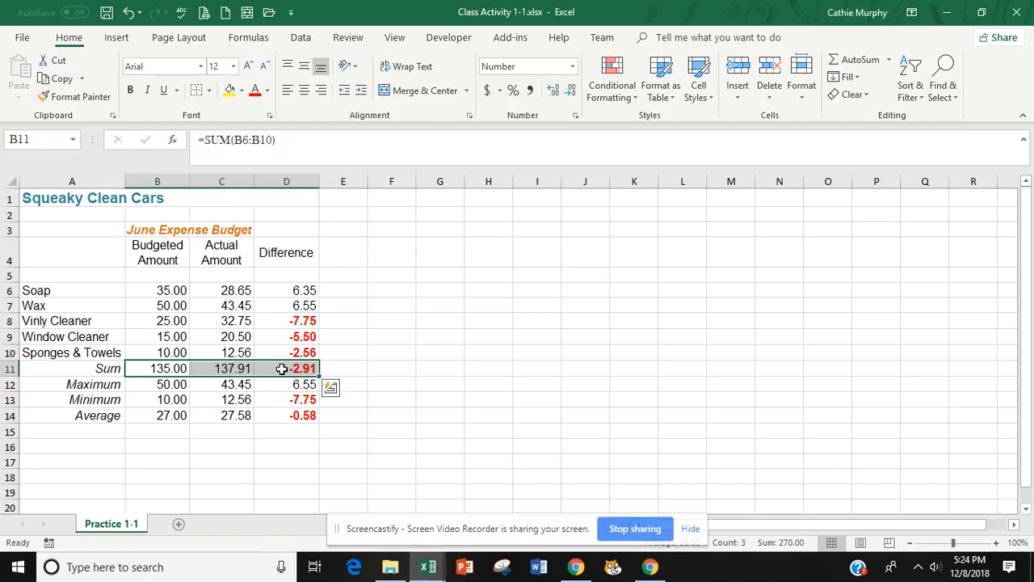
{"action": "left_click", "coordinate": [178, 91]}
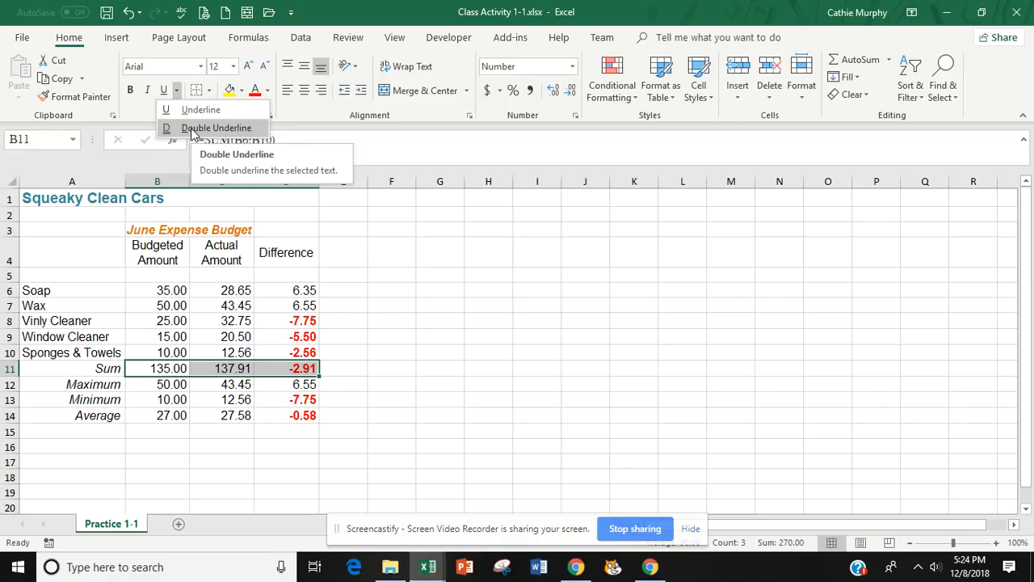
{"action": "left_click", "coordinate": [191, 132]}
{"action": "left_click", "coordinate": [408, 443]}
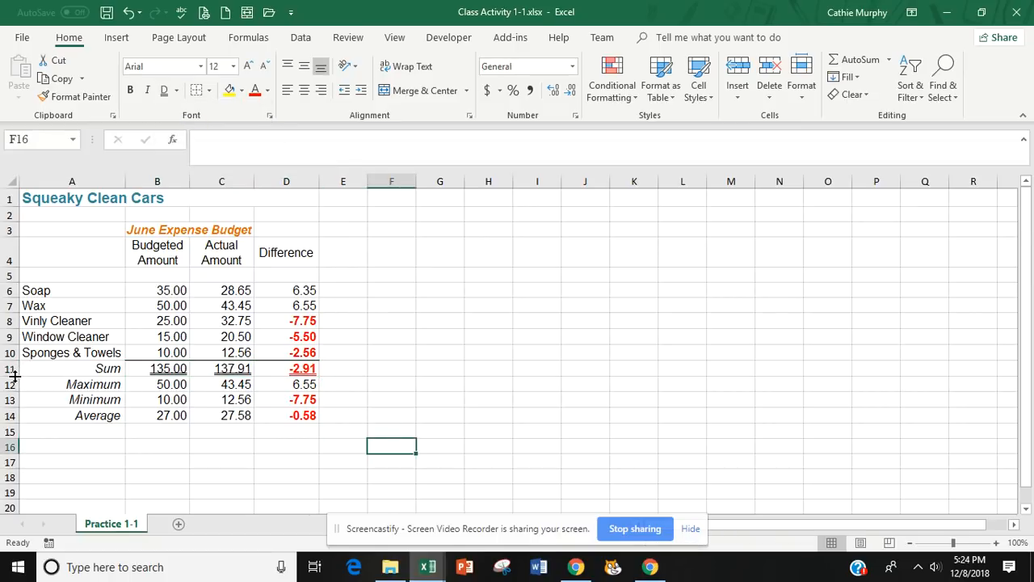
{"action": "left_click_drag", "start_coordinate": [15, 375], "coordinate": [13, 380]}
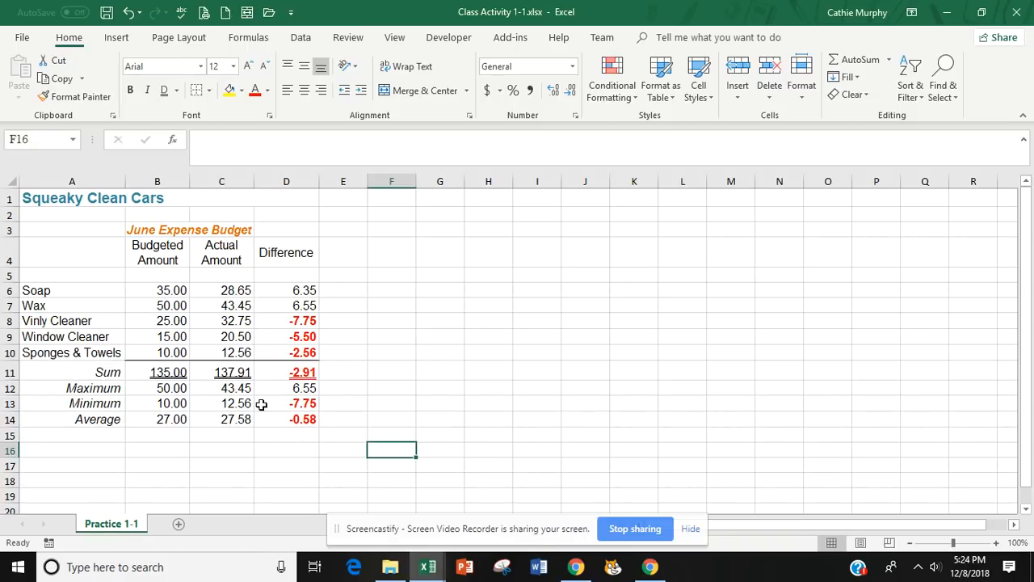
{"action": "left_click", "coordinate": [368, 399]}
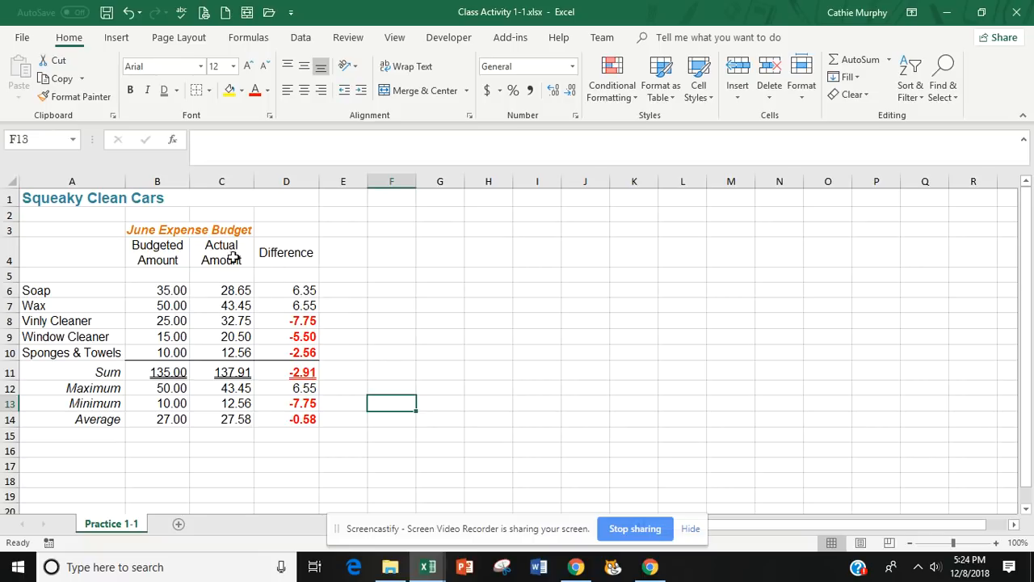
Re-merge and center the June Expense Budget heading across B3:D3 so it also spans the Difference column.
{"action": "left_click", "coordinate": [156, 230]}
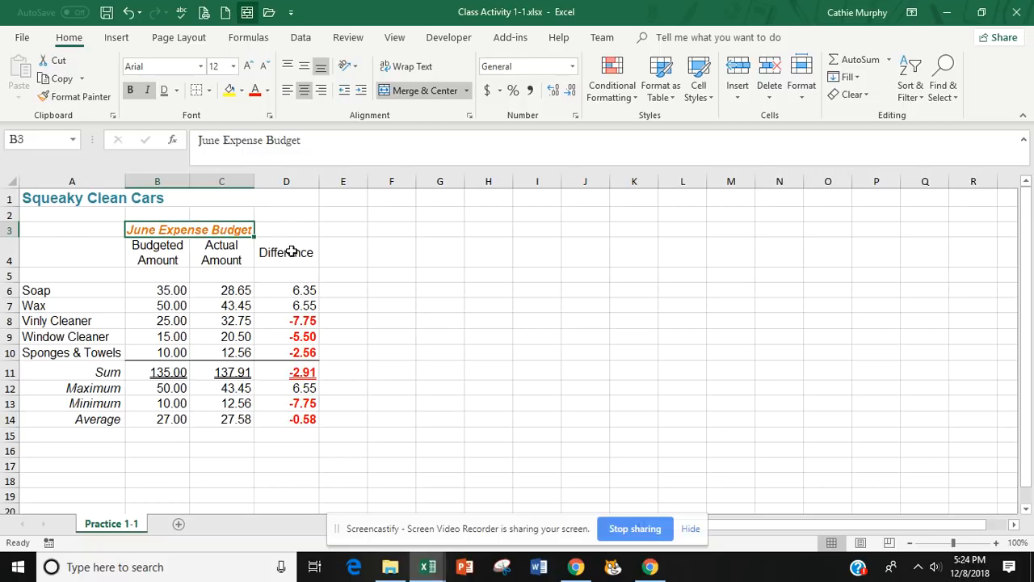
{"action": "left_click", "coordinate": [458, 357]}
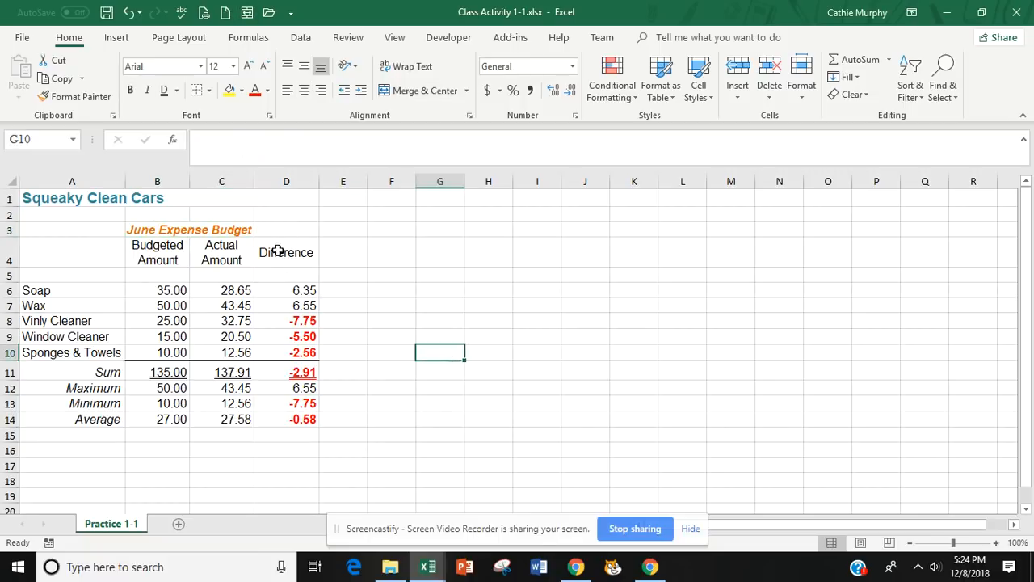
{"action": "left_click", "coordinate": [197, 229]}
{"action": "left_click_drag", "start_coordinate": [197, 229], "coordinate": [287, 229]}
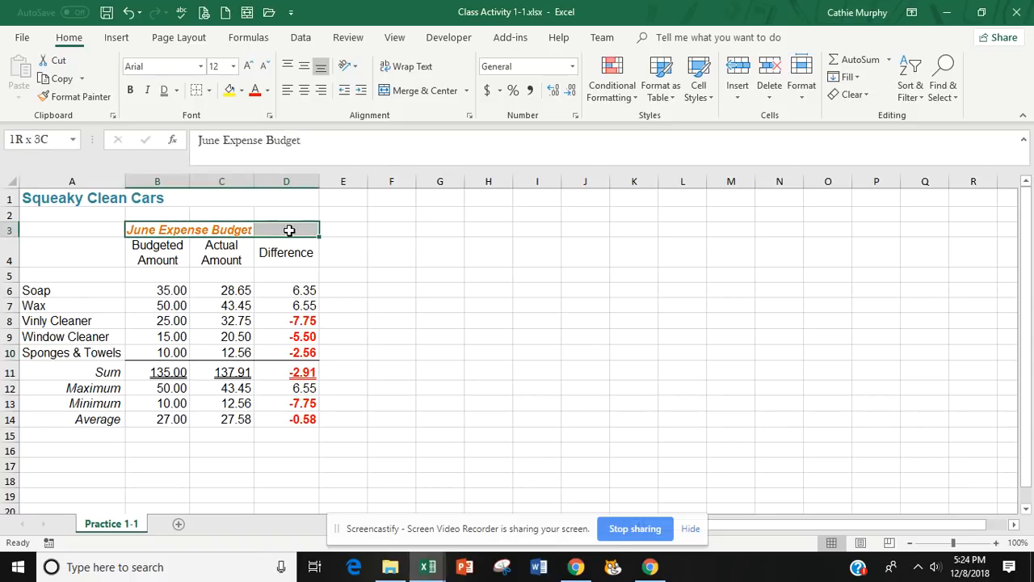
{"action": "left_click", "coordinate": [392, 323]}
{"action": "left_click", "coordinate": [151, 230]}
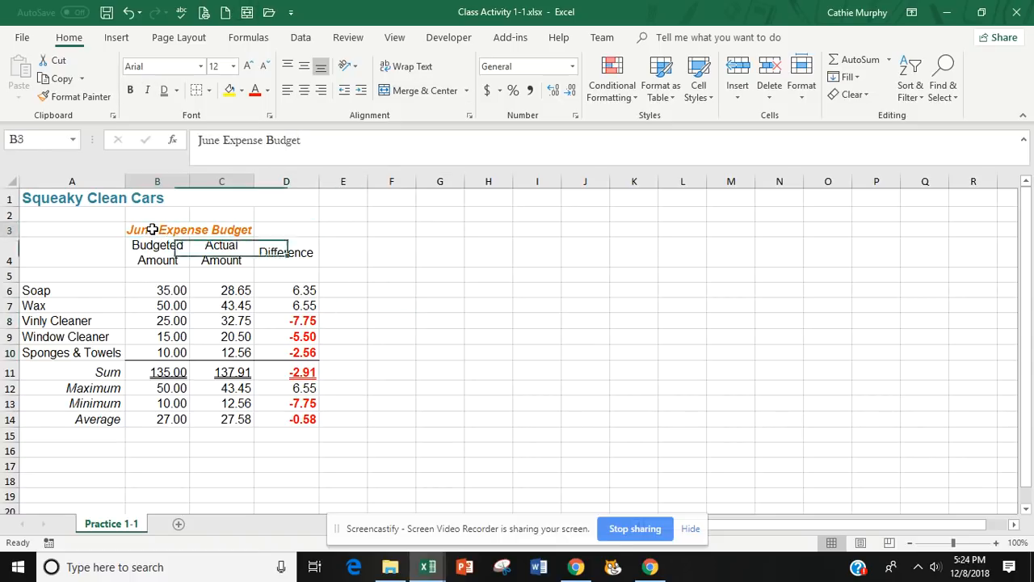
{"action": "left_click_drag", "start_coordinate": [152, 230], "coordinate": [283, 224]}
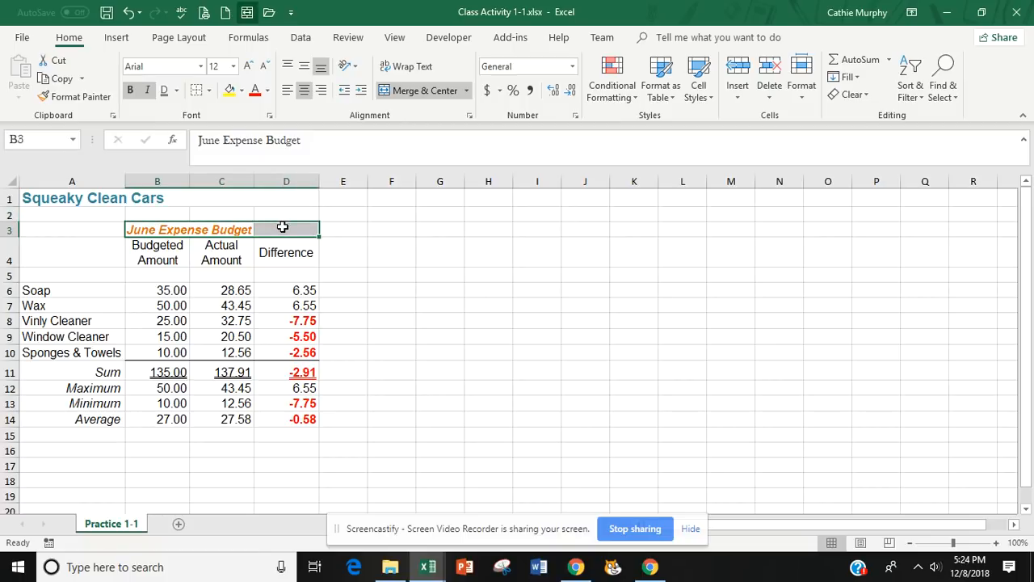
{"action": "left_click", "coordinate": [432, 91]}
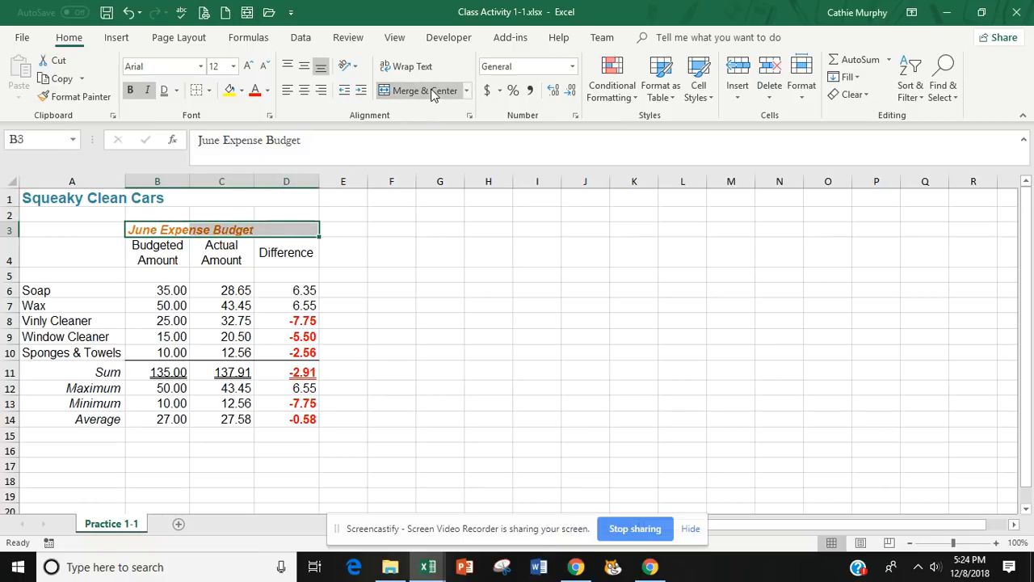
{"action": "left_click", "coordinate": [432, 91]}
{"action": "left_click", "coordinate": [408, 387]}
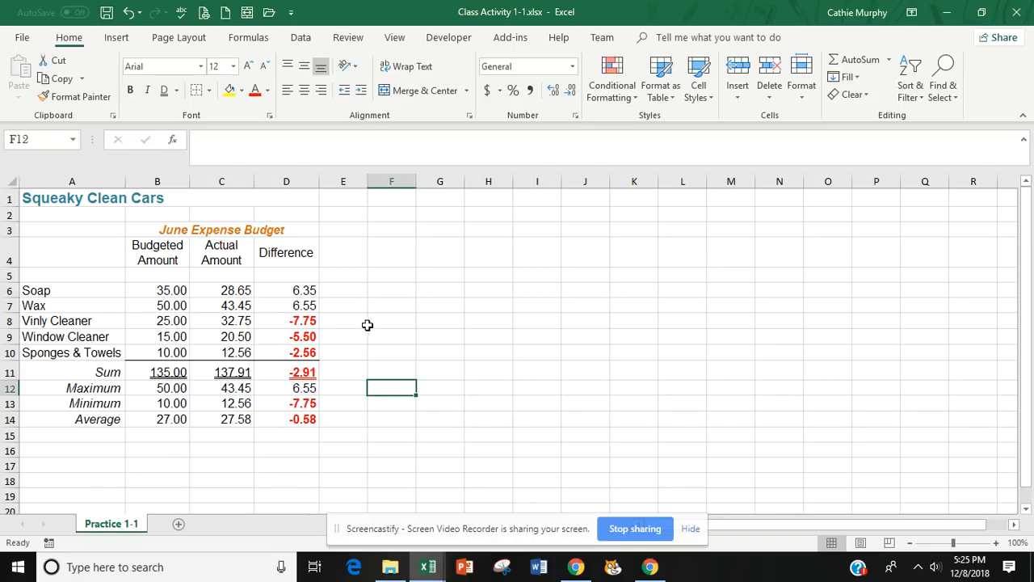
Try a 3-D pie chart based only on the differences in D6:D10 and delete it.
{"action": "left_click_drag", "start_coordinate": [298, 290], "coordinate": [298, 351]}
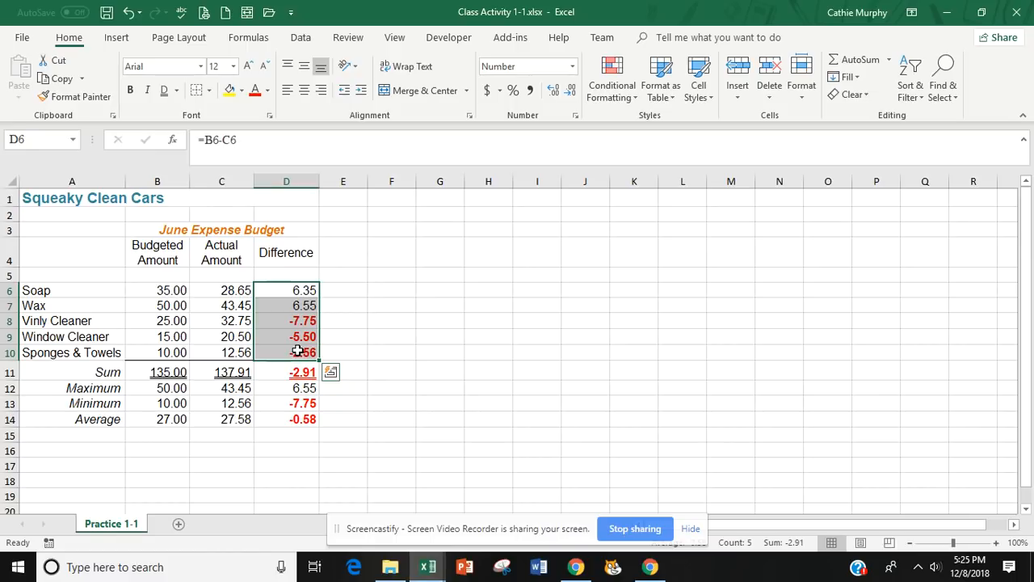
{"action": "left_click", "coordinate": [116, 40]}
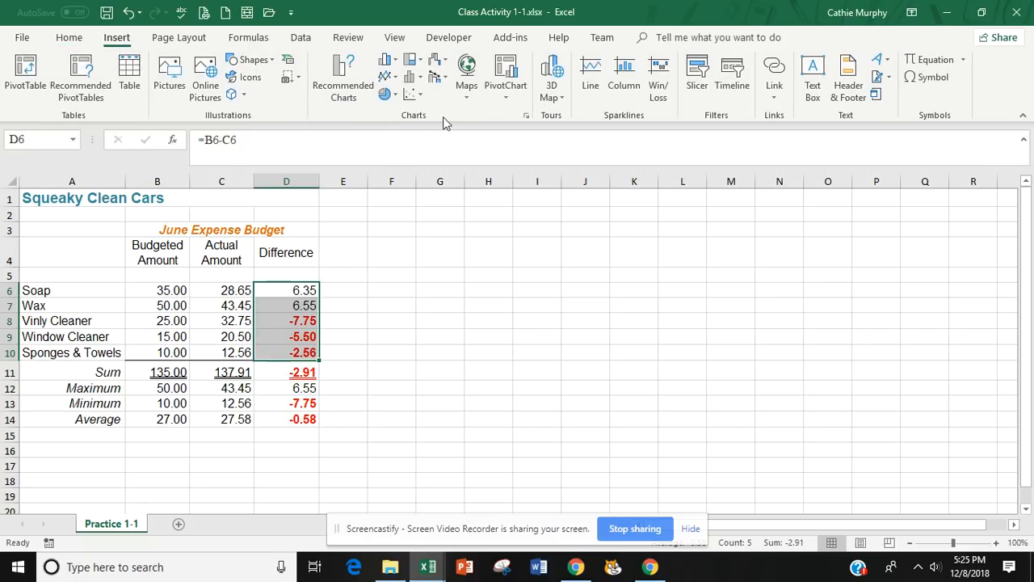
{"action": "left_click", "coordinate": [396, 98]}
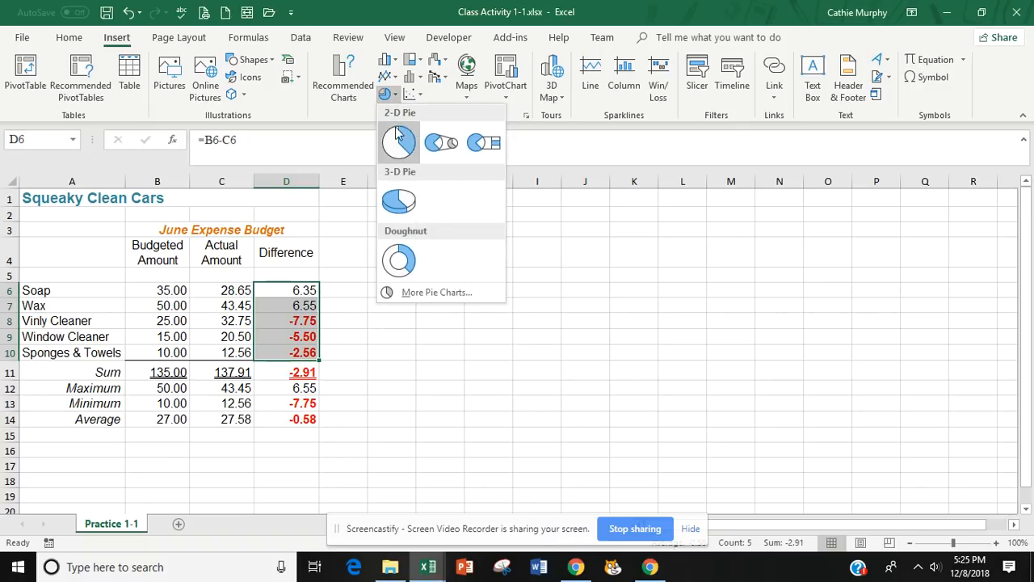
{"action": "left_click", "coordinate": [402, 204]}
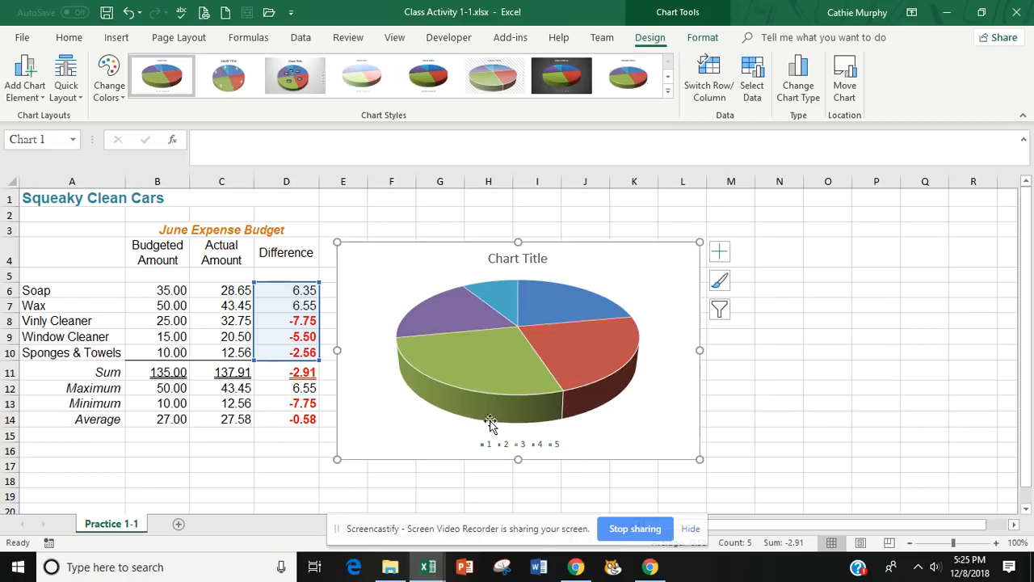
{"action": "key", "text": "Delete"}
{"action": "left_click", "coordinate": [478, 375]}
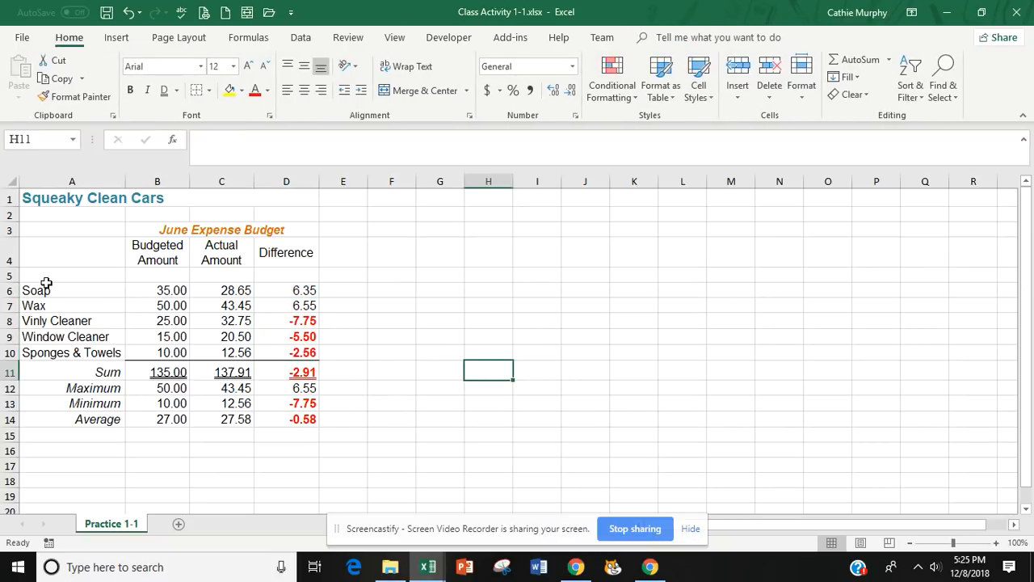
Insert a 3-D pie chart from the item names in A6:A10 and the differences in D6:D10.
{"action": "left_click_drag", "start_coordinate": [46, 290], "coordinate": [44, 350]}
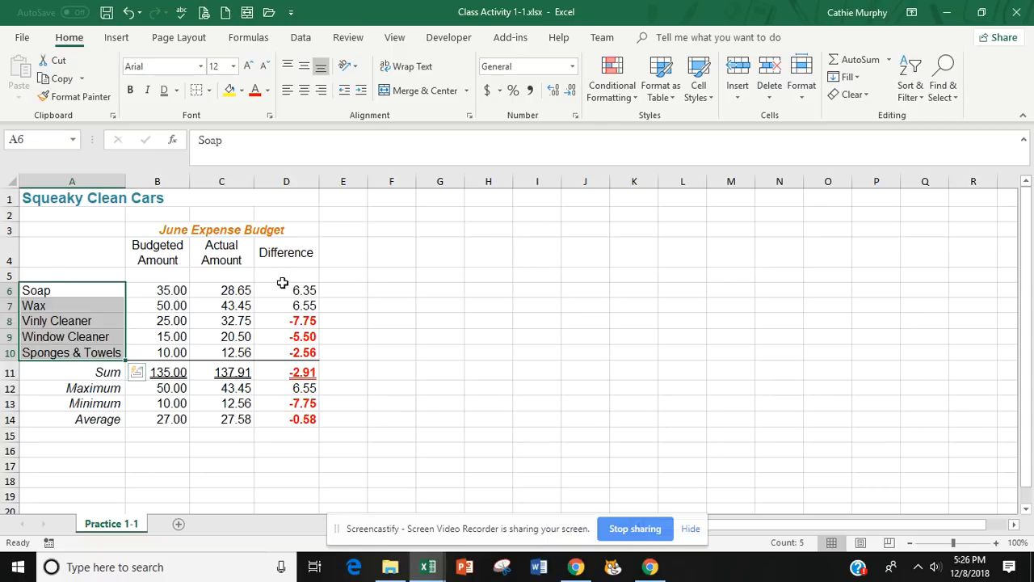
{"action": "left_click_drag", "start_coordinate": [282, 289], "coordinate": [287, 350]}
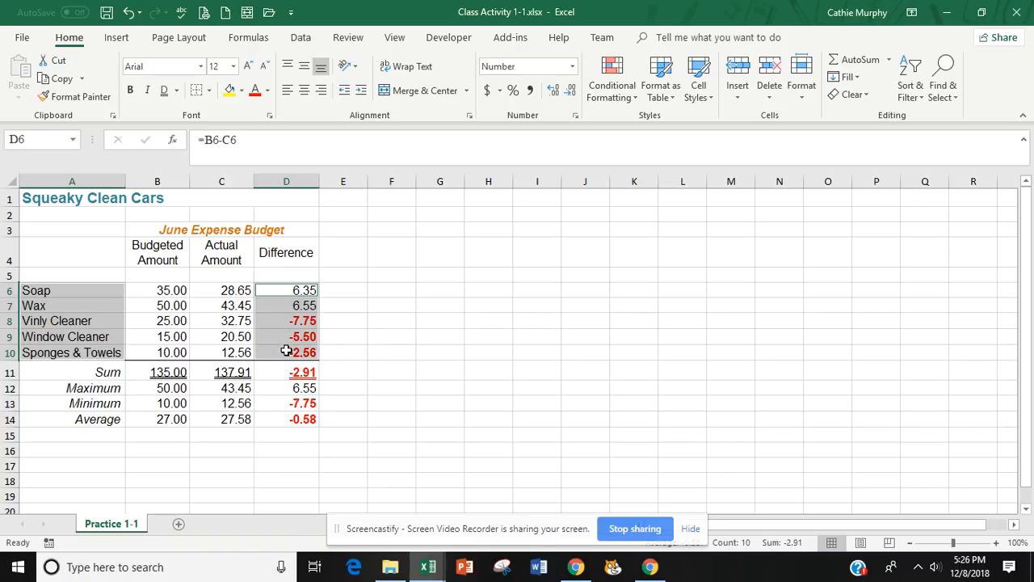
{"action": "left_click", "coordinate": [117, 37]}
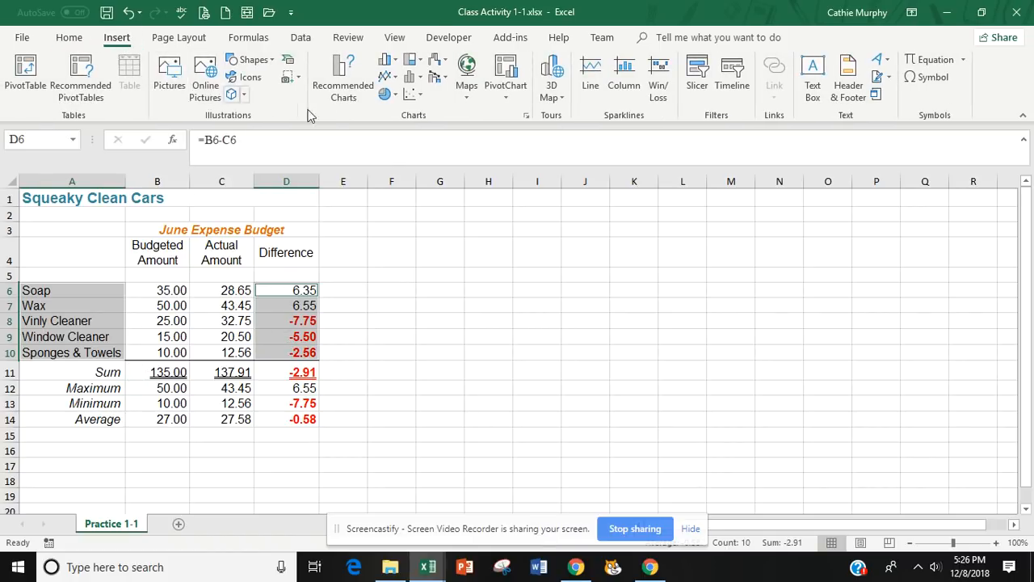
{"action": "left_click", "coordinate": [395, 96]}
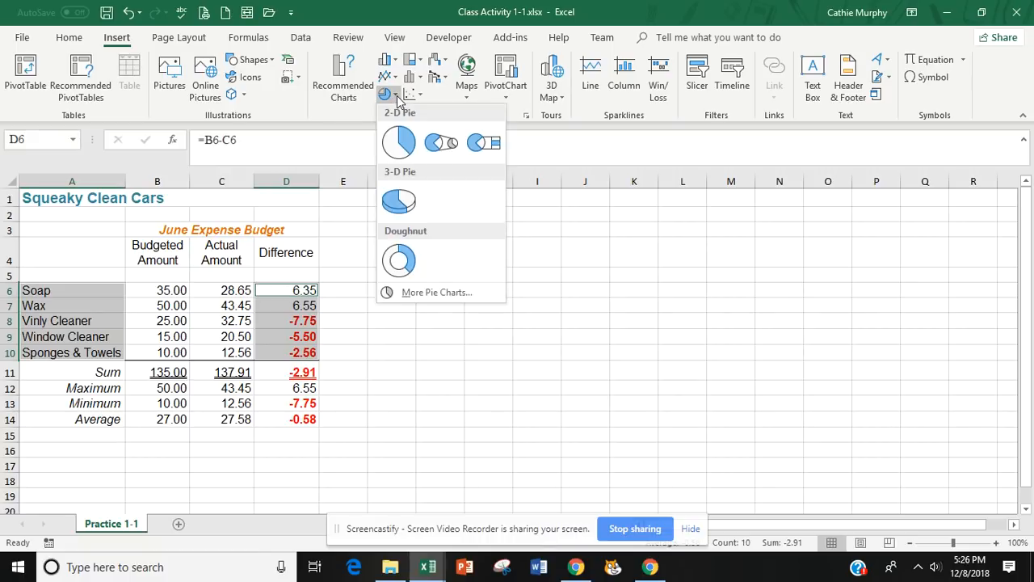
{"action": "left_click", "coordinate": [399, 200]}
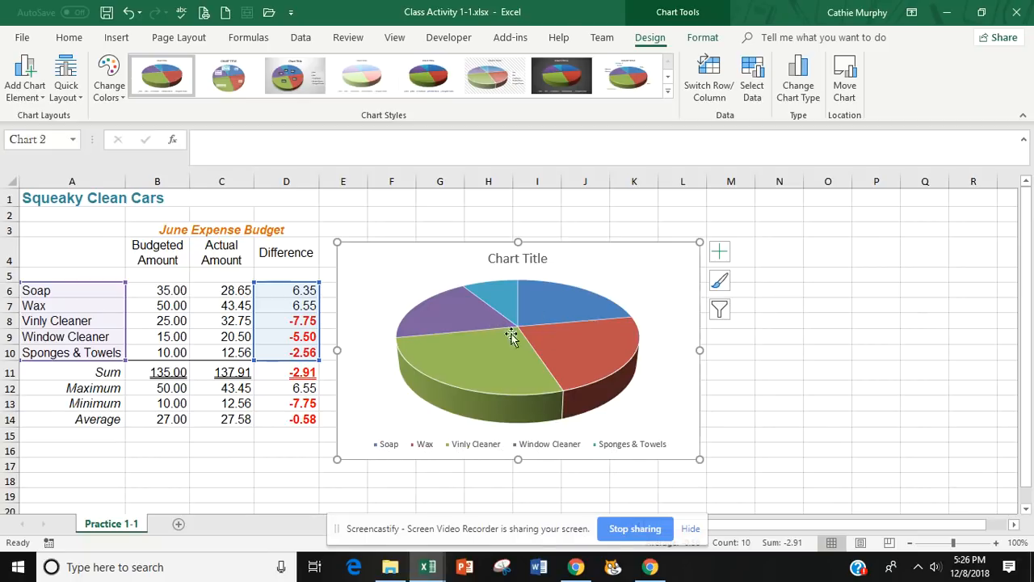
Add data labels to the pie slices that show only the percentage, without values or leader lines.
{"action": "mouse_move", "coordinate": [520, 353]}
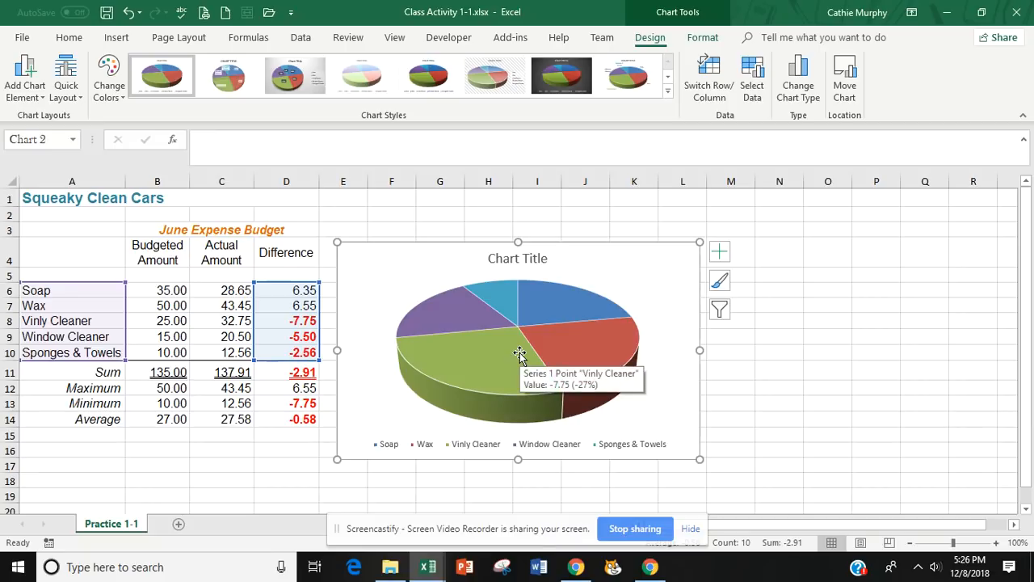
{"action": "left_click", "coordinate": [519, 326]}
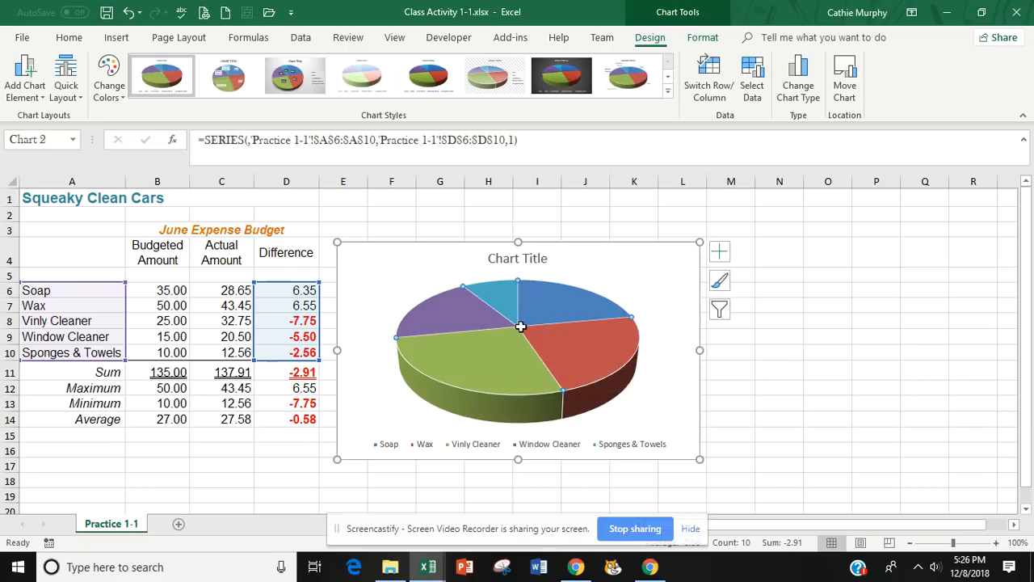
{"action": "left_click", "coordinate": [720, 254]}
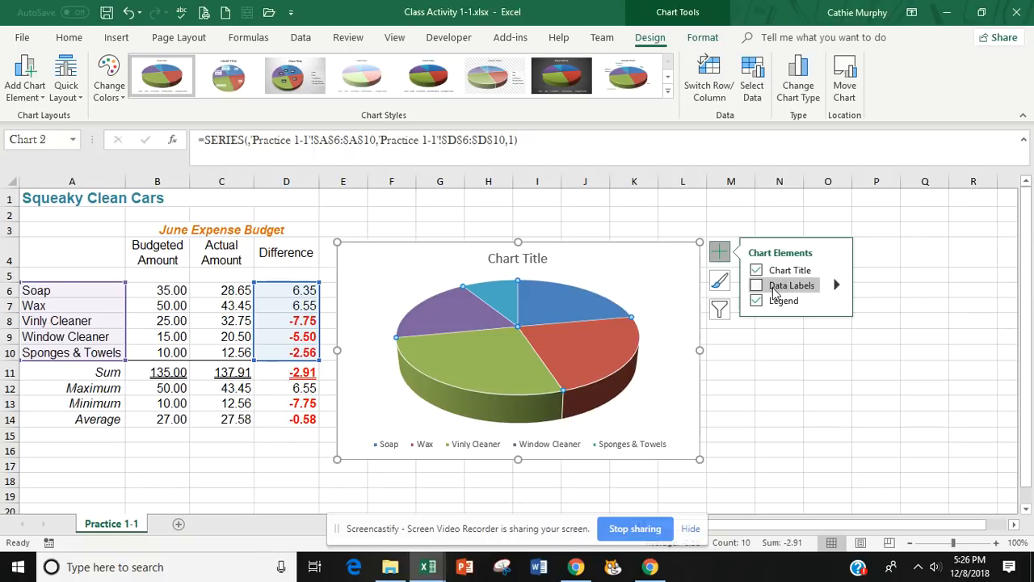
{"action": "left_click", "coordinate": [837, 288]}
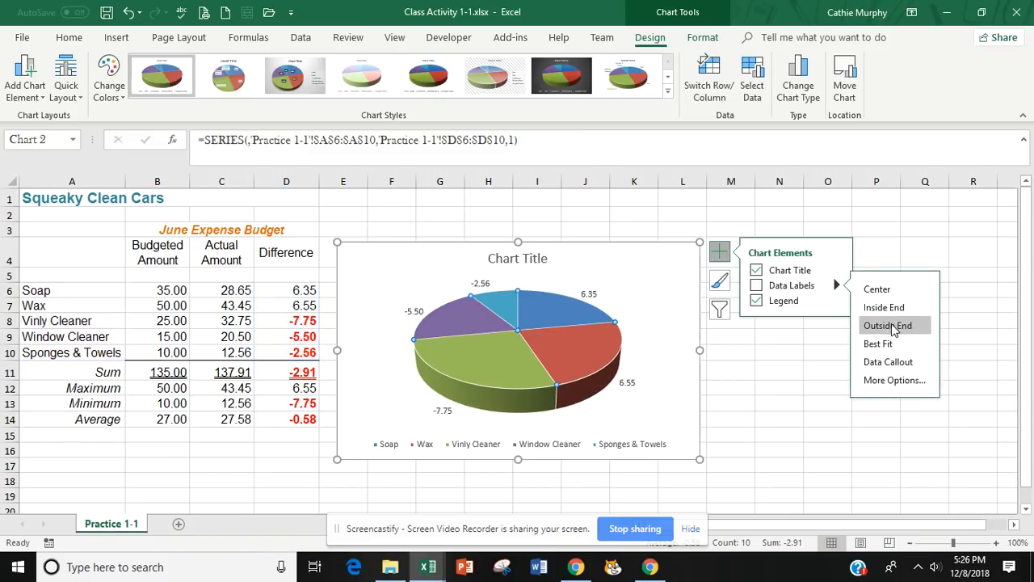
{"action": "left_click", "coordinate": [894, 381]}
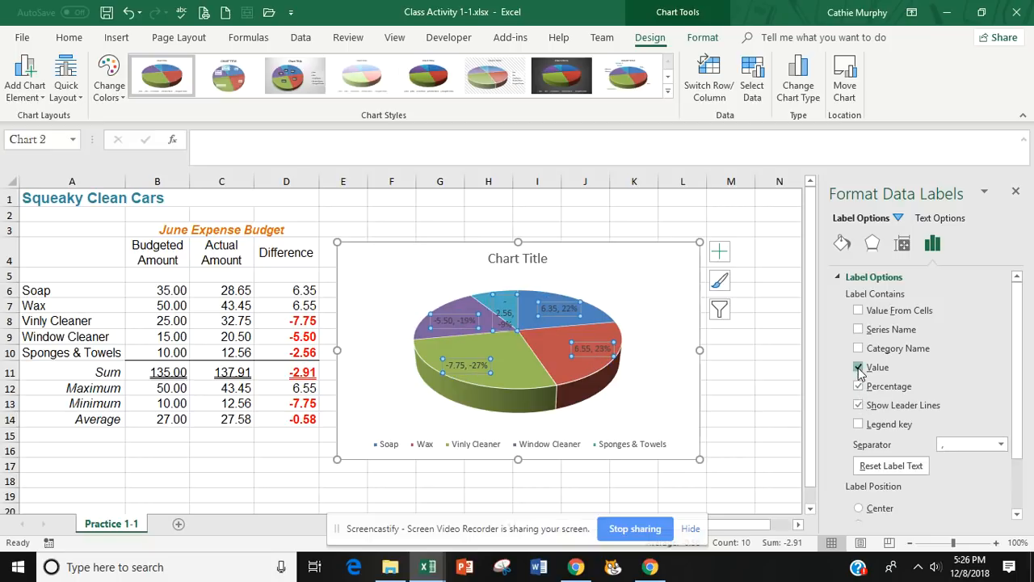
{"action": "left_click", "coordinate": [858, 368]}
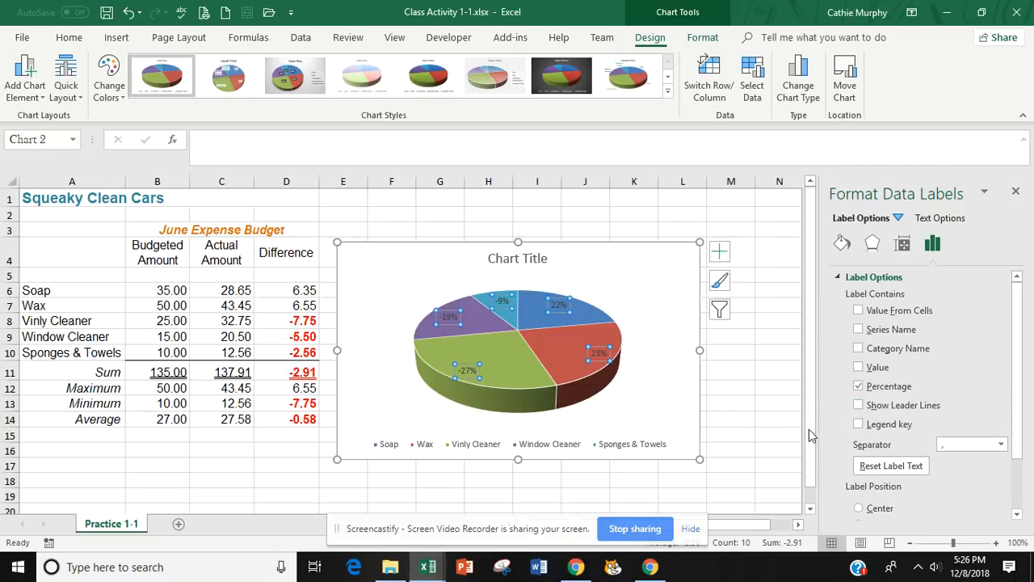
{"action": "left_click", "coordinate": [1016, 194]}
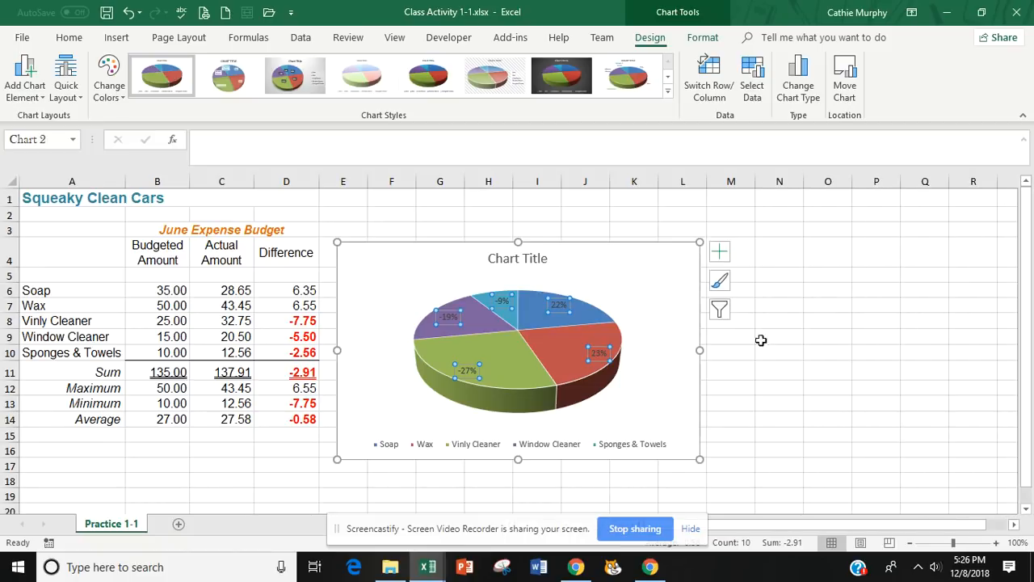
{"action": "left_click", "coordinate": [764, 365]}
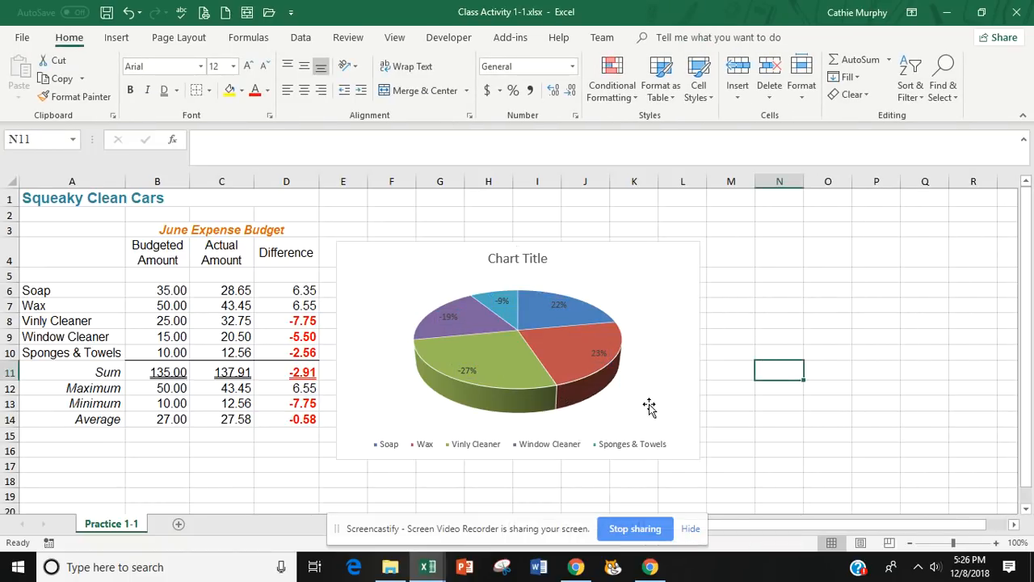
Apply the dark chart style Style 7 to the 3-D pie chart.
{"action": "left_click", "coordinate": [692, 378]}
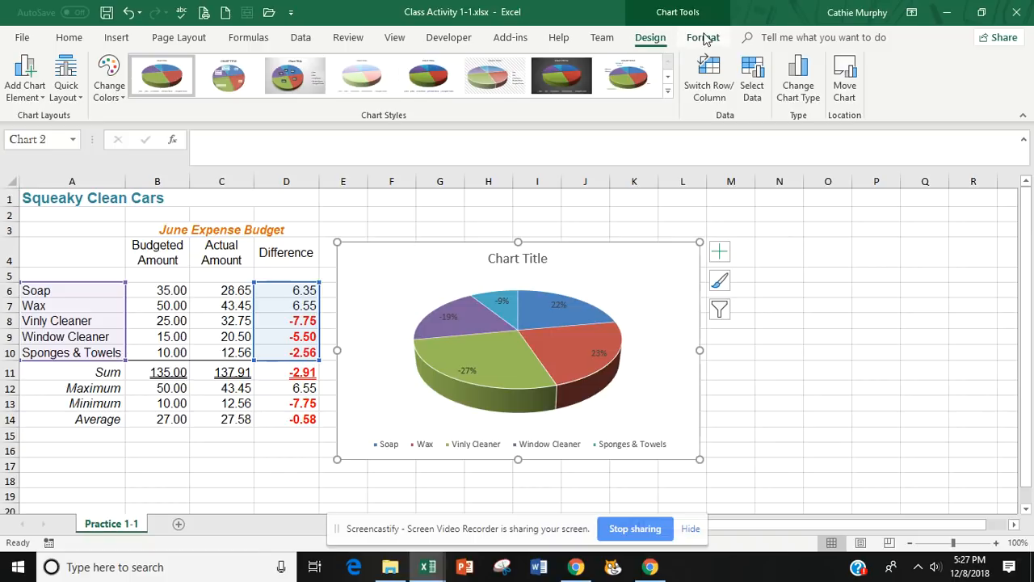
{"action": "left_click", "coordinate": [704, 38]}
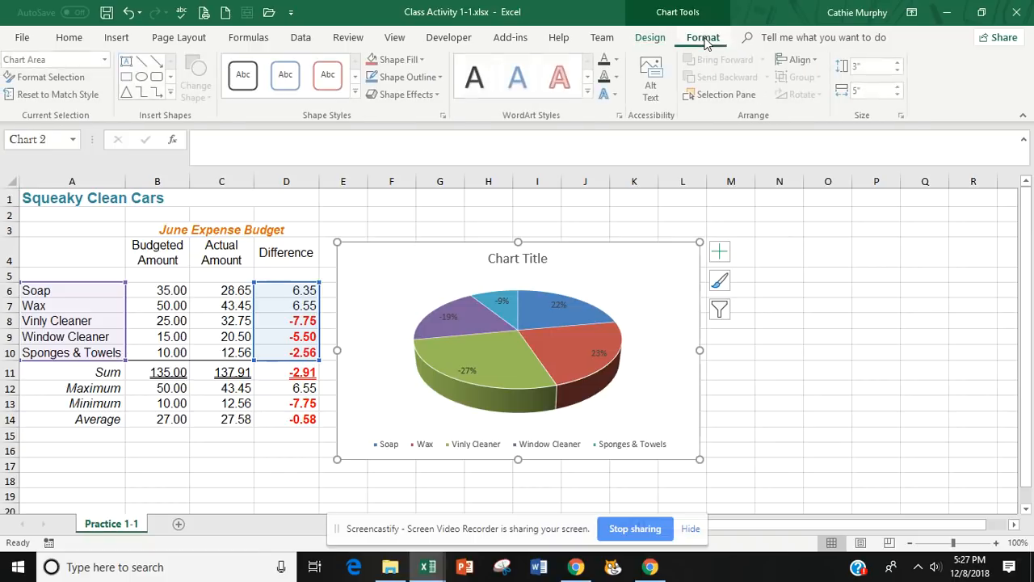
{"action": "left_click", "coordinate": [651, 40]}
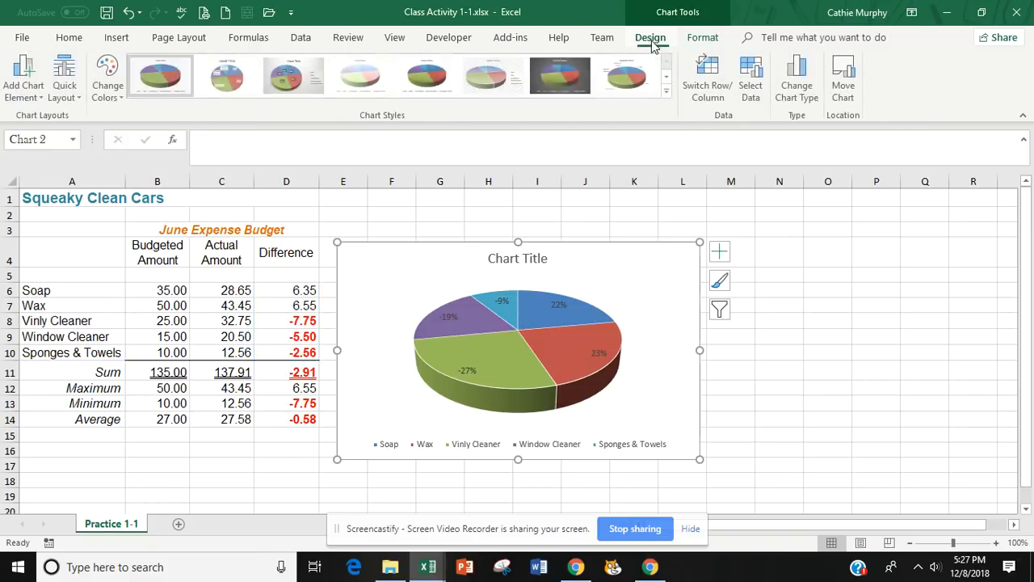
{"action": "left_click", "coordinate": [668, 94]}
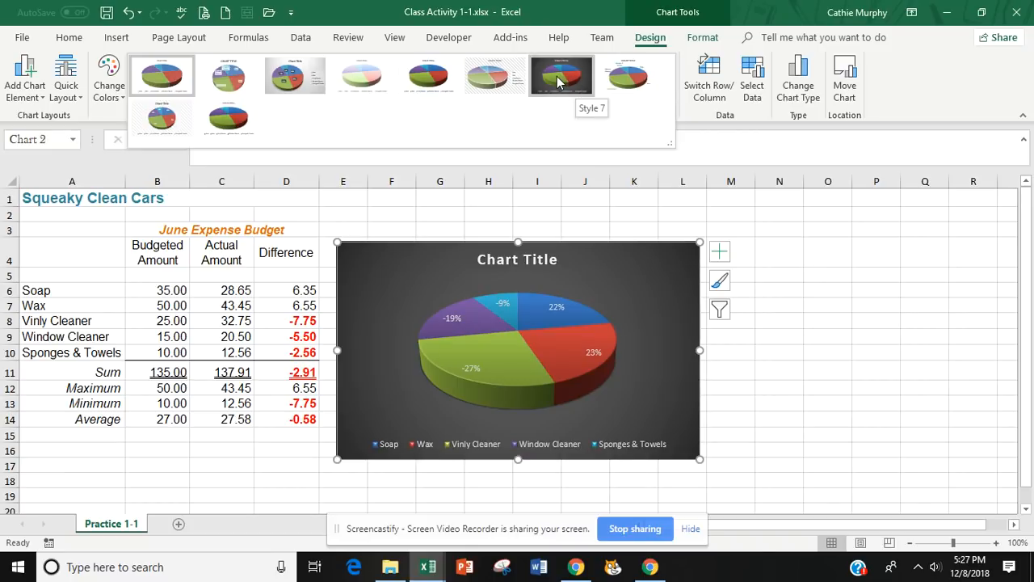
{"action": "left_click", "coordinate": [557, 81]}
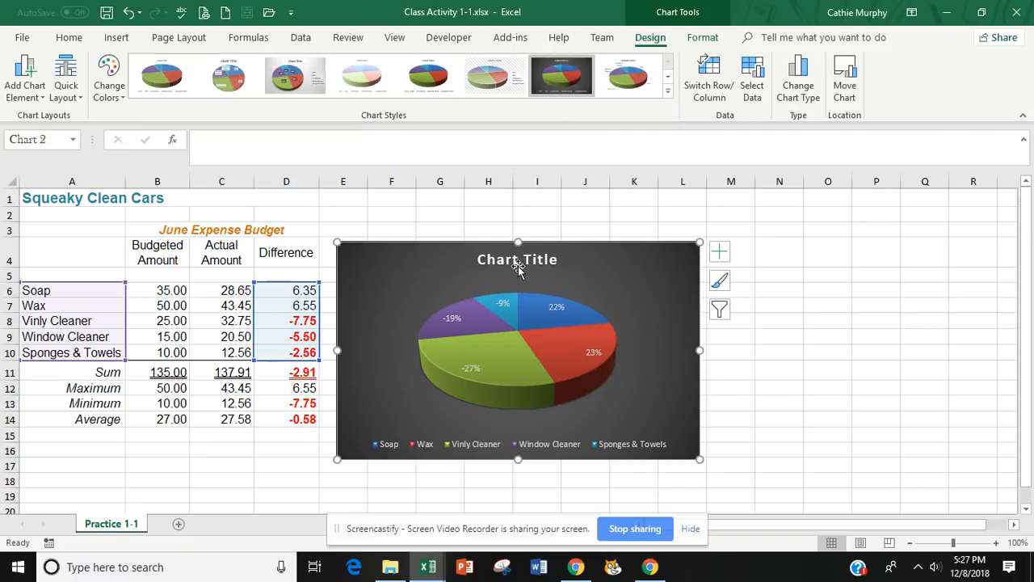
Replace the placeholder chart title with "Difference Percentages".
{"action": "left_click", "coordinate": [522, 261]}
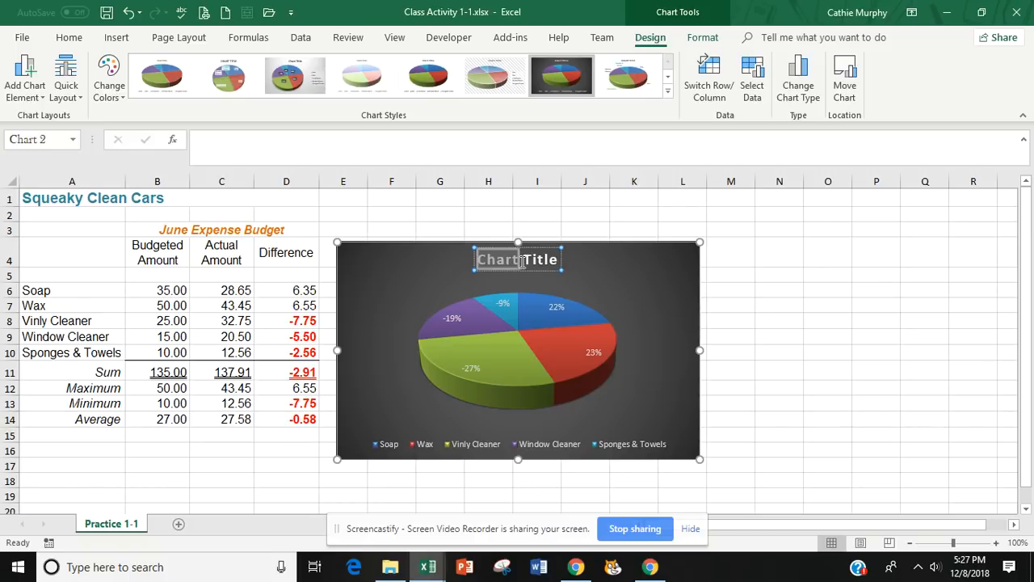
{"action": "triple_click", "coordinate": [522, 260]}
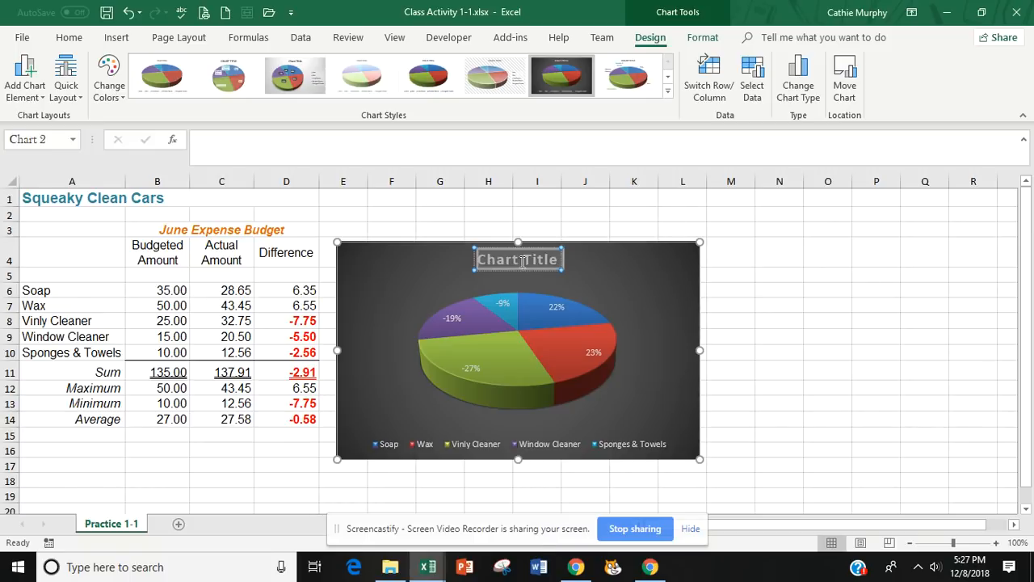
{"action": "type", "text": "Diffe"}
{"action": "key", "text": "BackSpace"}
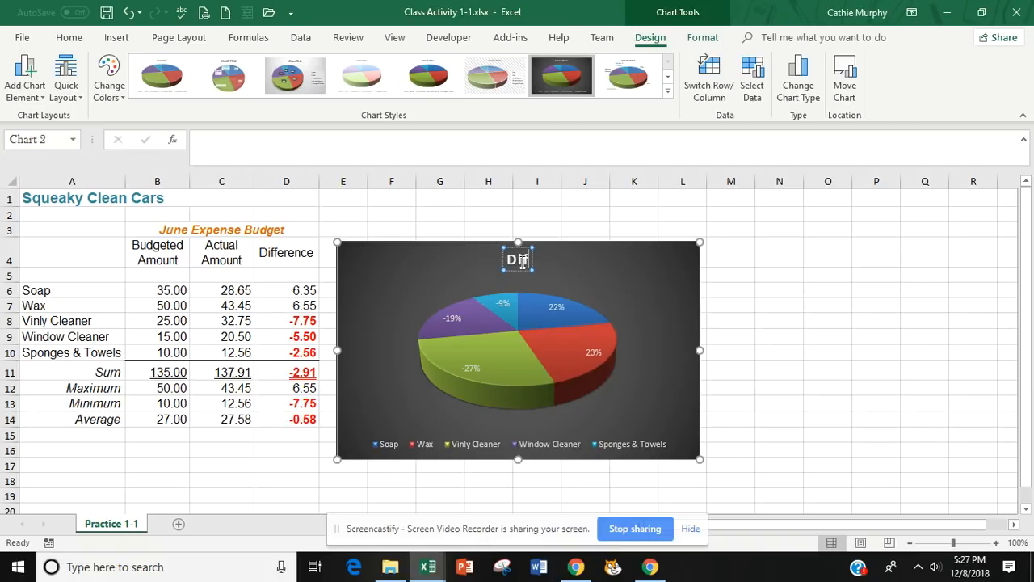
{"action": "type", "text": "re"}
{"action": "key", "text": "BackSpace"}
{"action": "key", "text": "BackSpace"}
{"action": "type", "text": "fern"}
{"action": "key", "text": "BackSpace"}
{"action": "type", "text": "ence"}
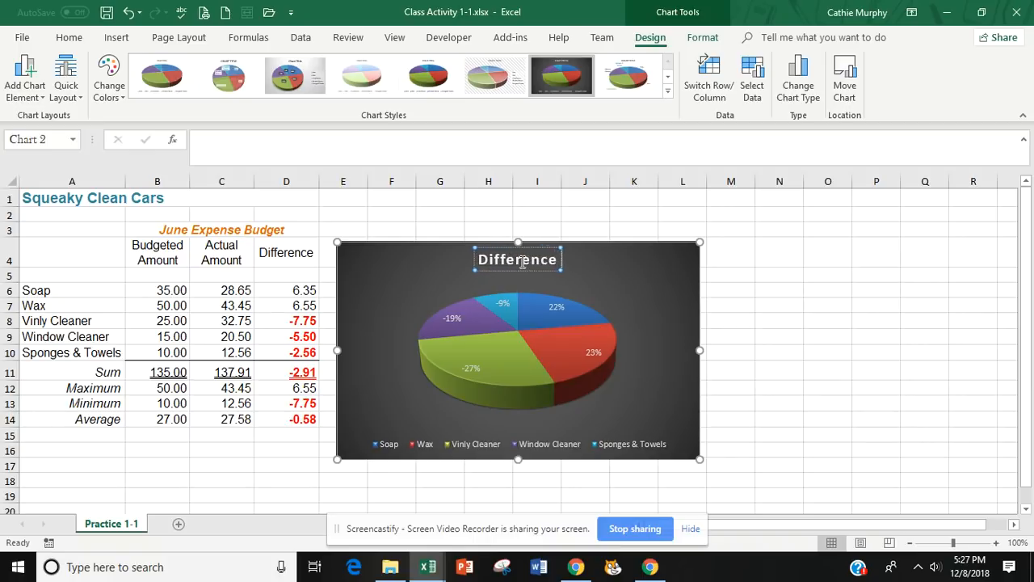
{"action": "type", "text": " Percet"}
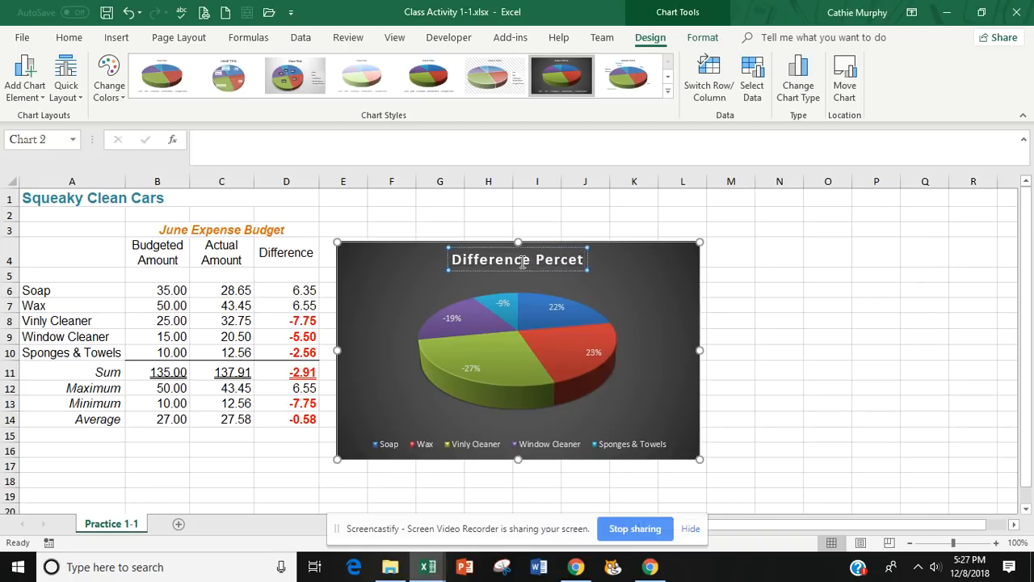
{"action": "key", "text": "BackSpace"}
{"action": "type", "text": "ntages"}
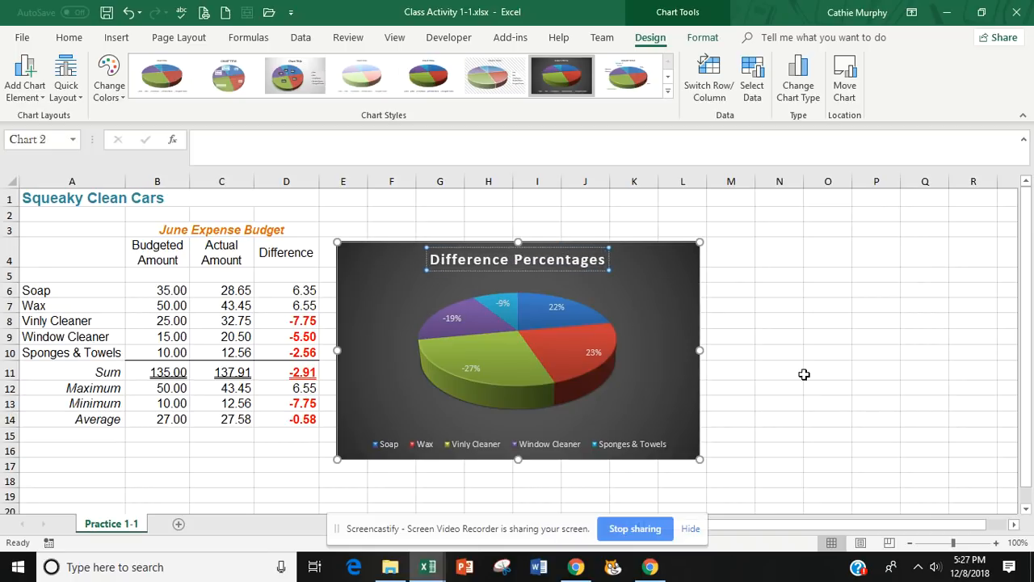
{"action": "left_click", "coordinate": [805, 374]}
Move the pie chart slightly up and to the right, so its upper edge sits around row 2, and deselect it.
{"action": "left_click", "coordinate": [698, 365]}
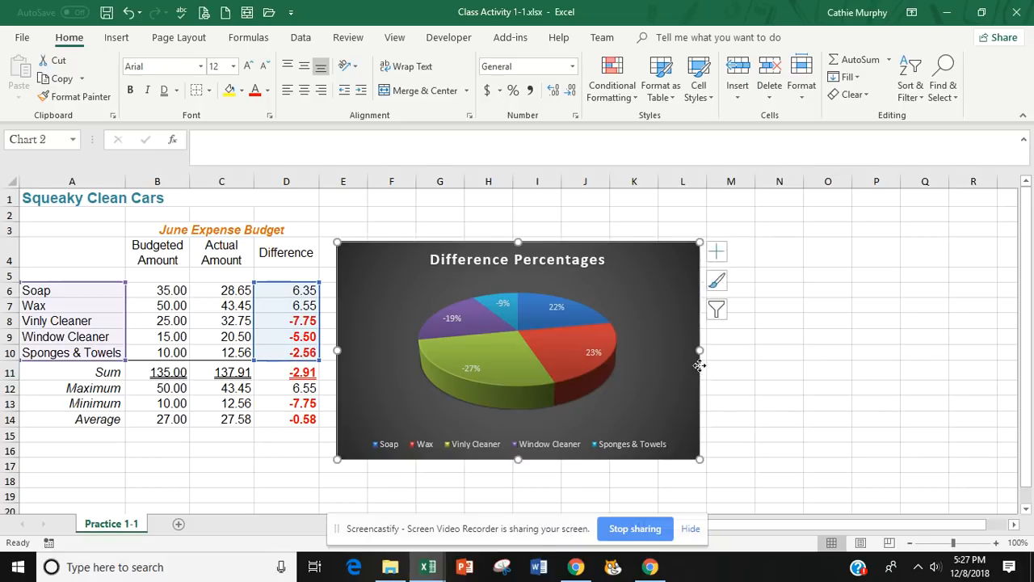
{"action": "left_click_drag", "start_coordinate": [699, 365], "coordinate": [708, 335]}
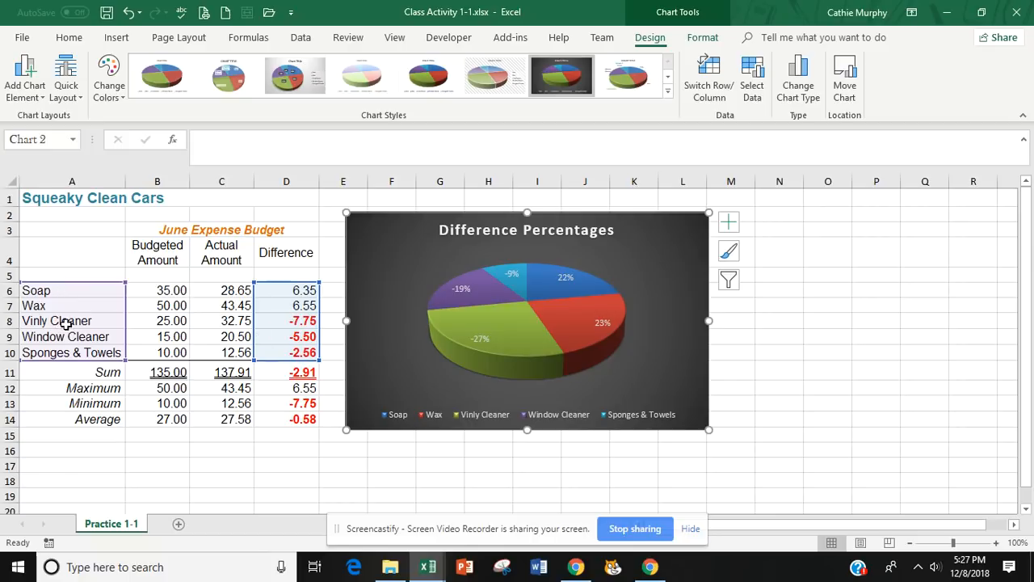
{"action": "left_click", "coordinate": [440, 469]}
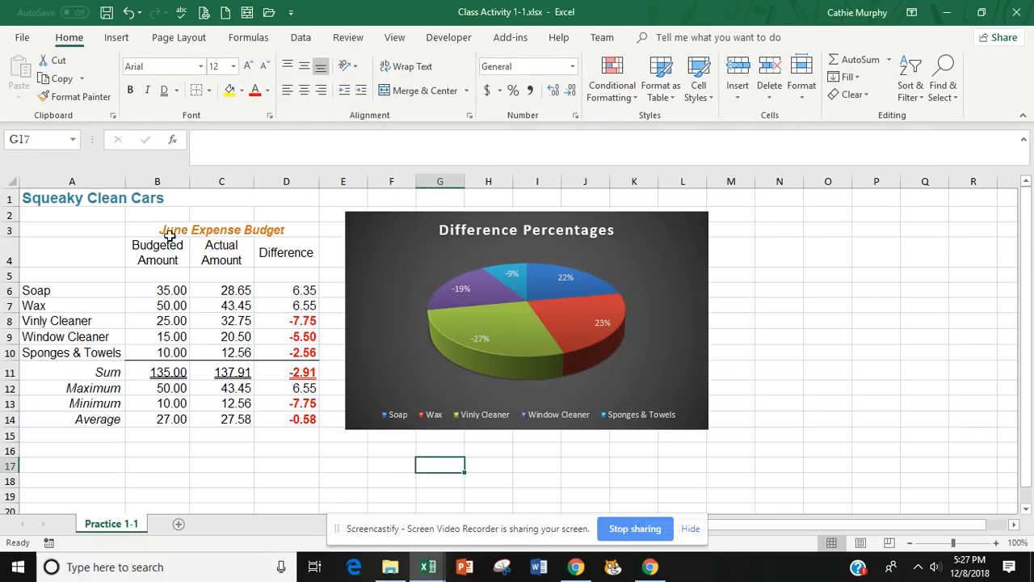